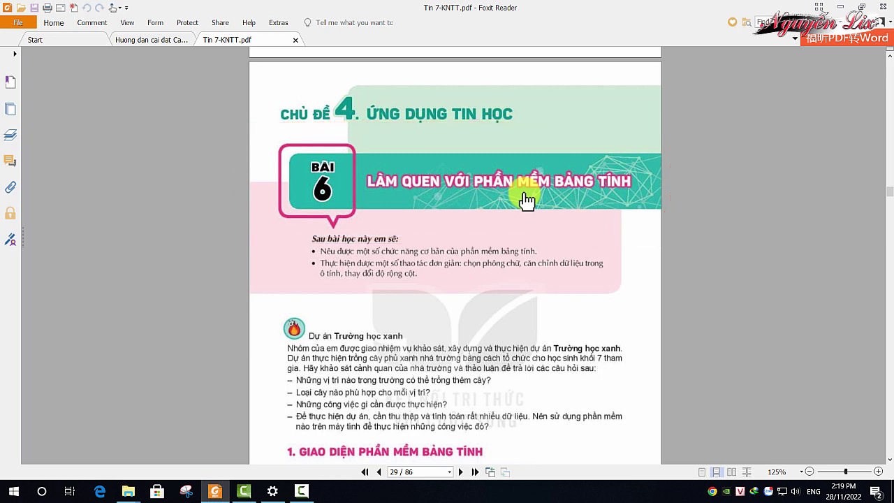
Step: Scroll to the textbook's spreadsheet interface section and fit the page to the window width
scroll(530, 229, down, 5)
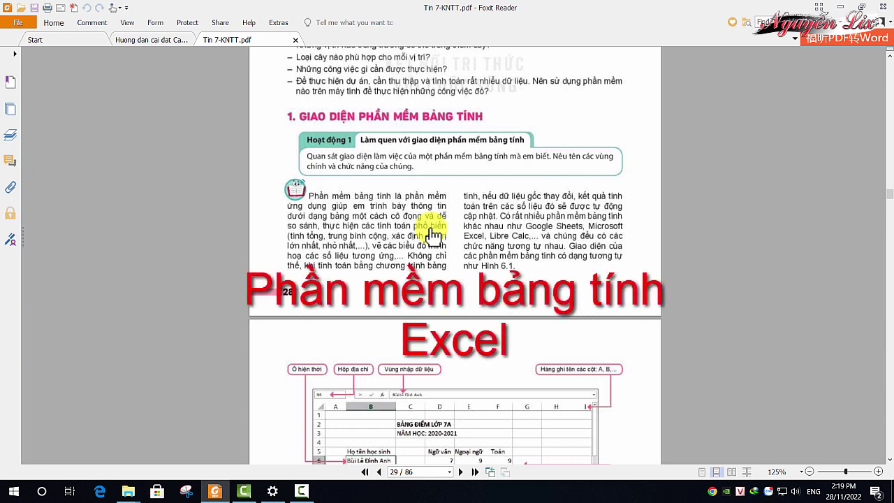
key(ctrl+2)
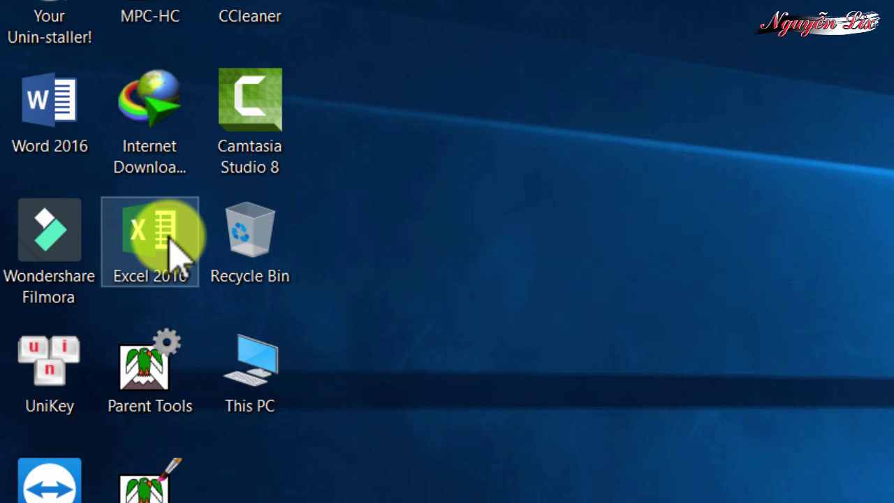
Step: Launch Excel 2016 from its desktop shortcut into a blank Book1 workbook
double_click(170, 238)
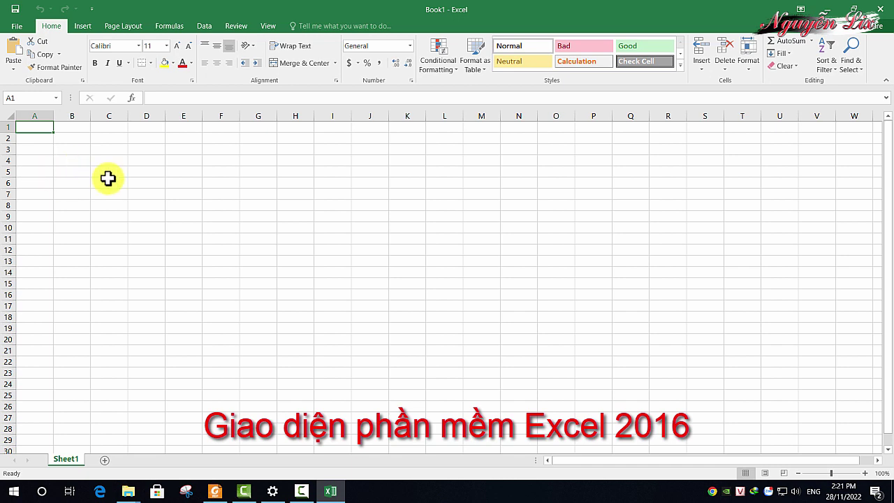
click(76, 181)
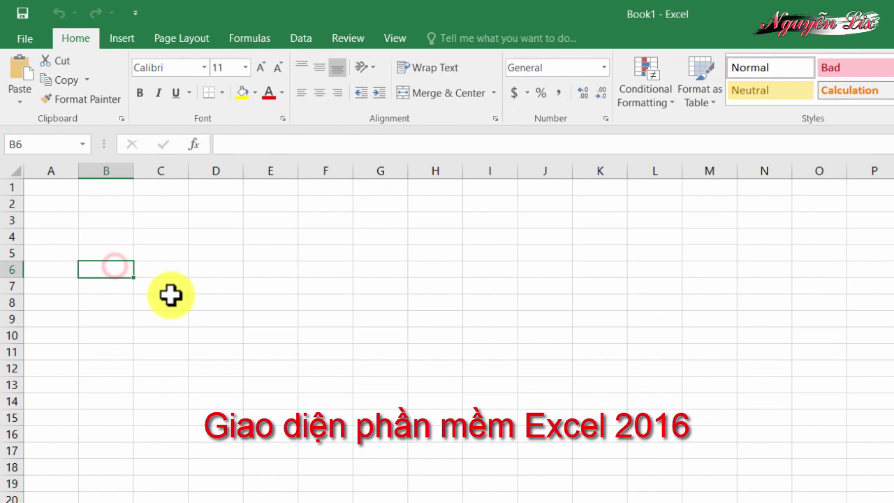
click(118, 196)
click(228, 300)
click(175, 298)
click(110, 294)
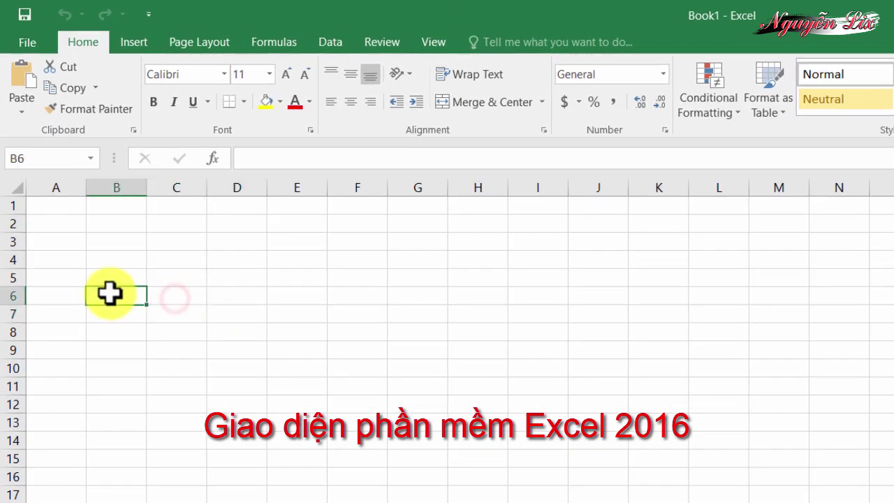
click(123, 274)
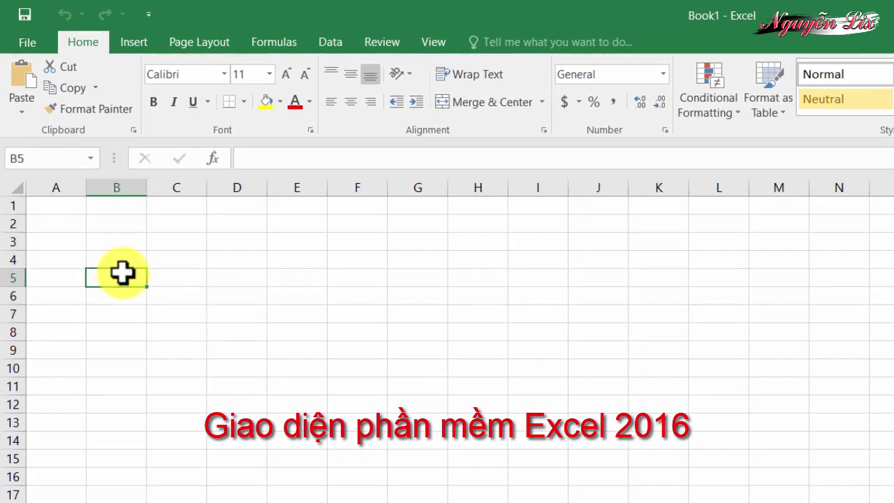
click(185, 276)
click(184, 259)
click(175, 239)
click(163, 273)
click(133, 316)
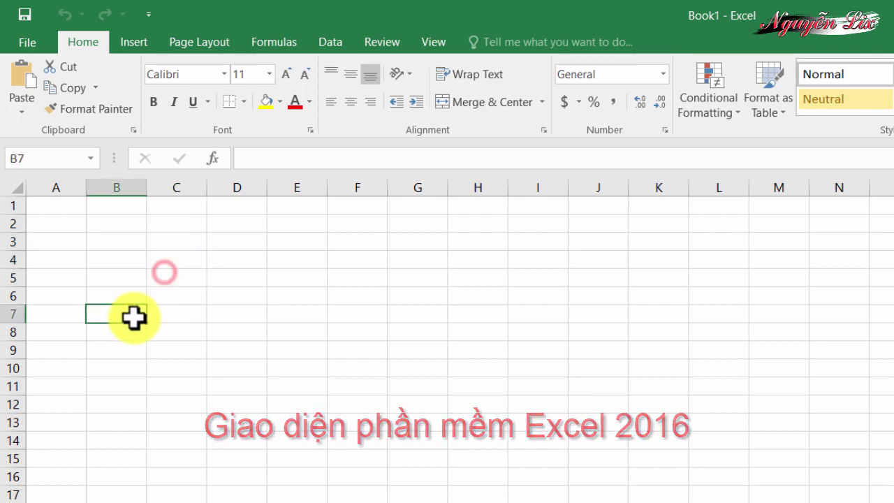
click(168, 294)
click(173, 272)
click(160, 241)
click(112, 255)
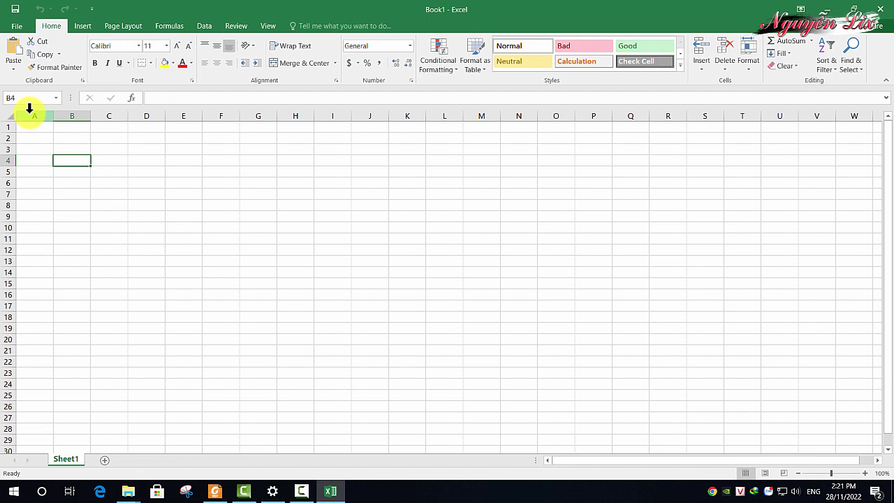
Step: Enter 2012 into cell D7 of Sheet1 through the formula bar
click(166, 98)
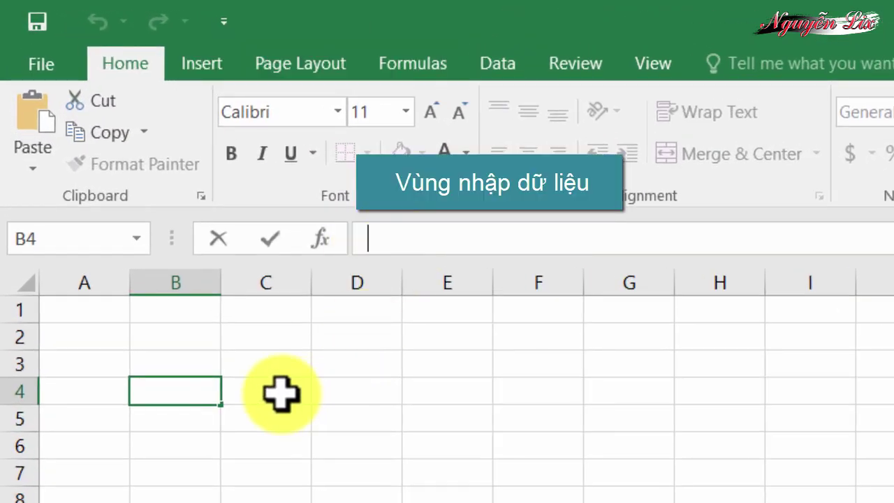
click(295, 390)
click(358, 398)
click(315, 473)
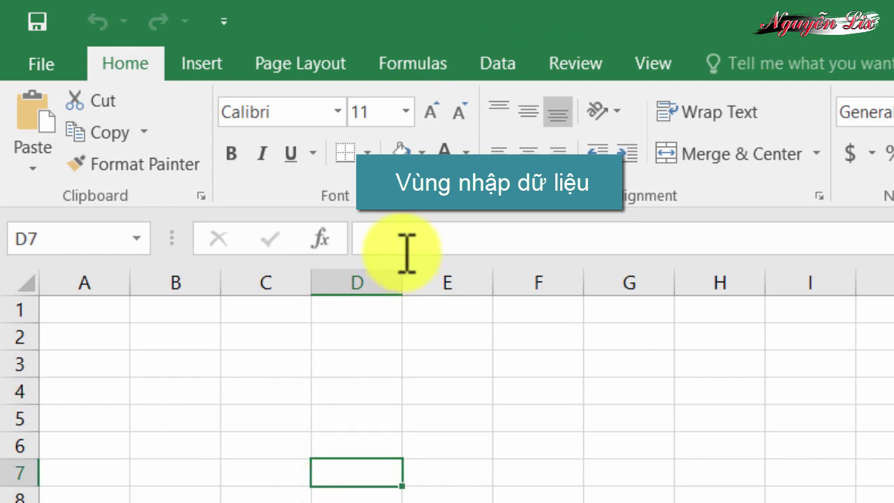
click(386, 238)
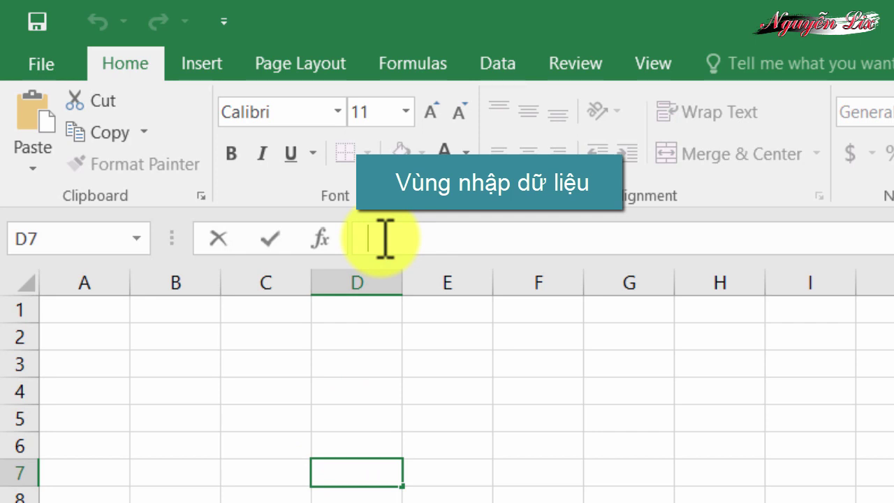
text(2012)
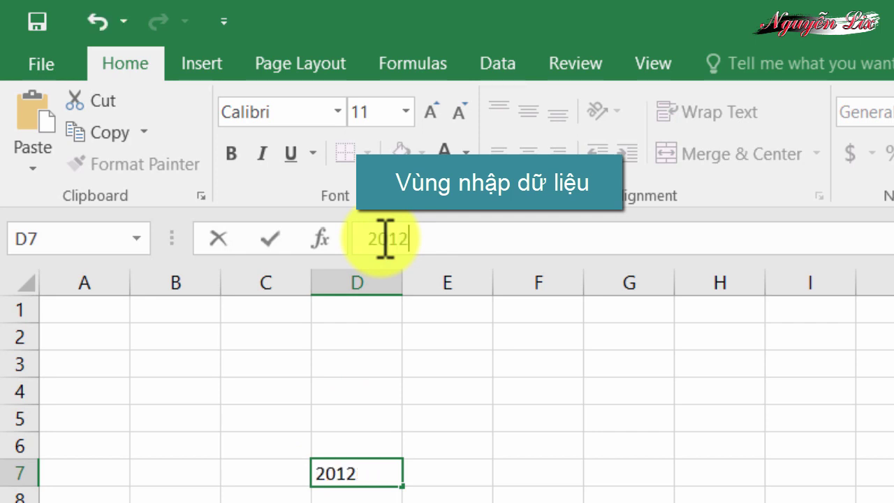
key(Return)
click(353, 473)
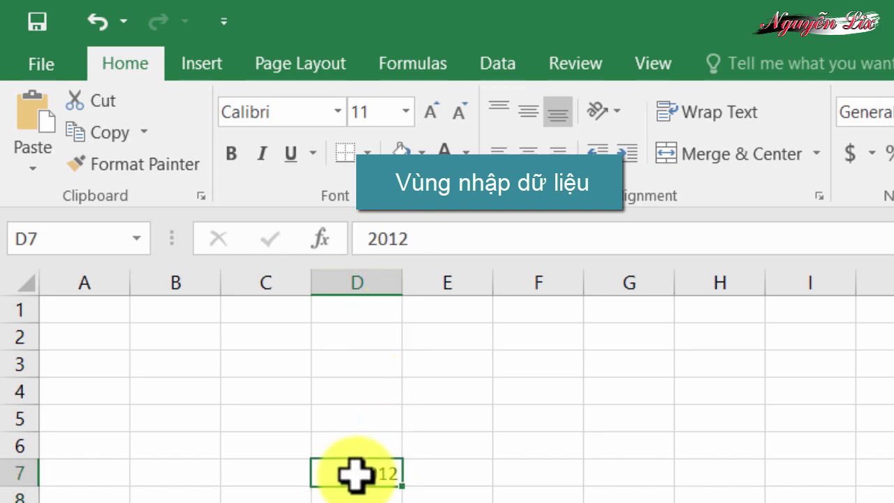
click(430, 239)
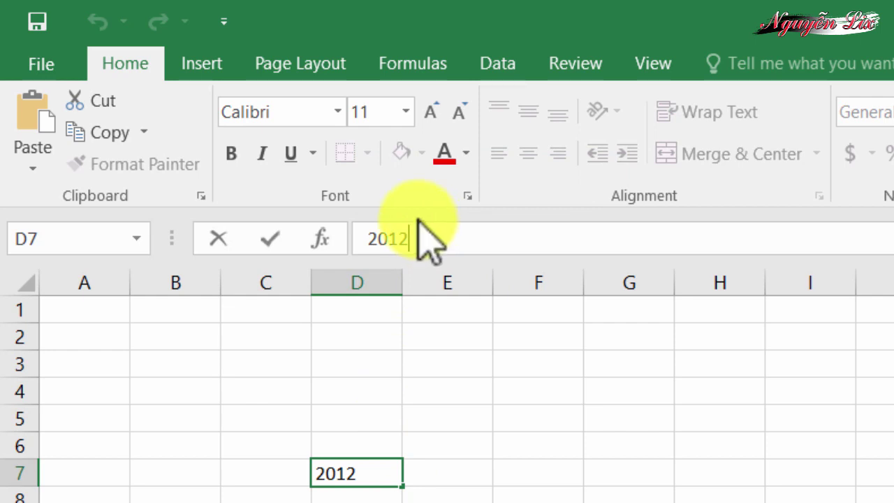
key(Return)
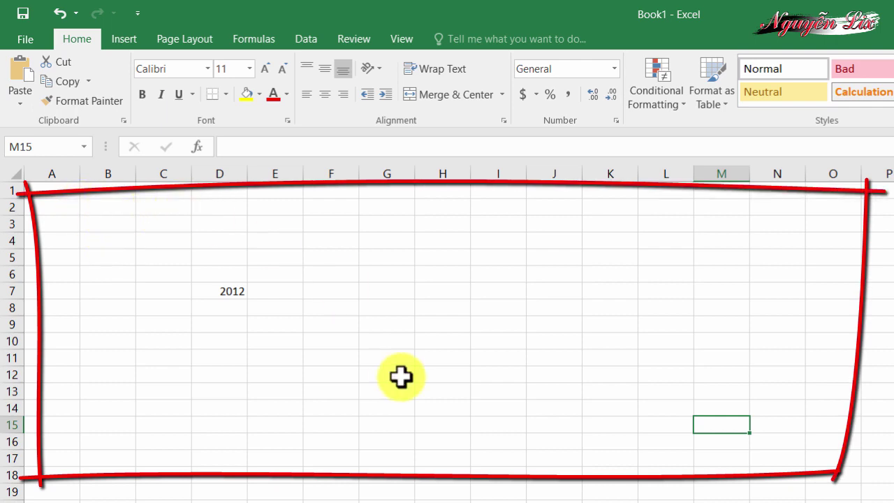
click(220, 294)
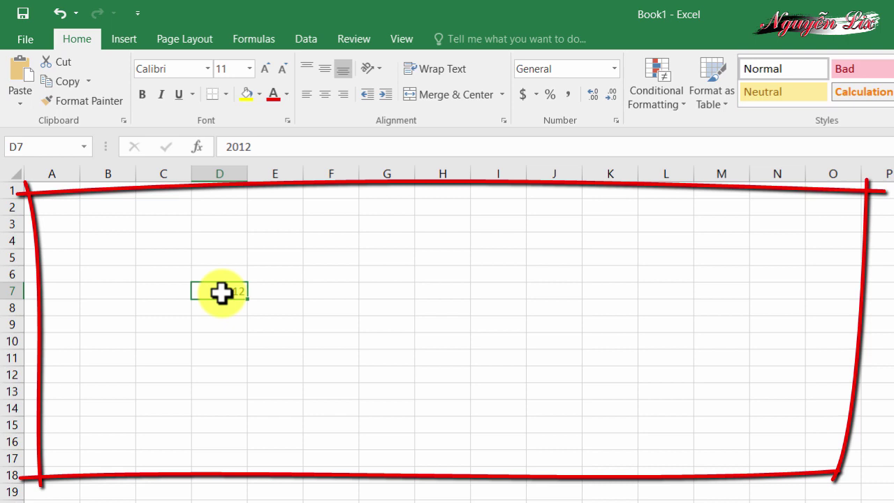
mouse_move(42, 206)
mouse_down()
mouse_move(893, 491)
mouse_move(893, 502)
mouse_up()
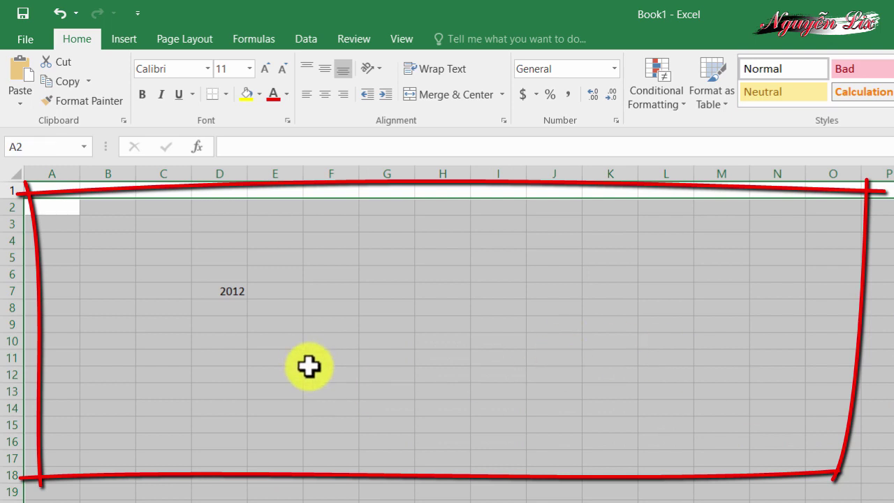
click(275, 294)
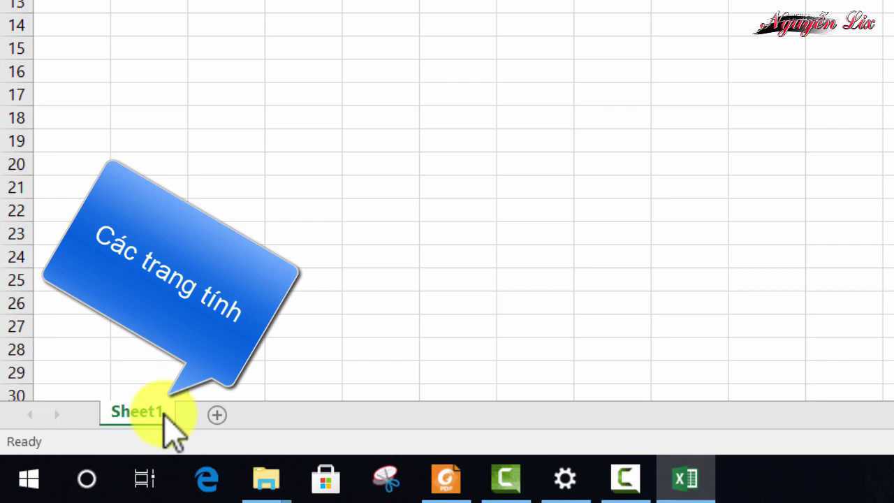
Step: Create Sheet2 and Sheet3 in Book1, then display the empty Sheet2
click(216, 414)
click(293, 414)
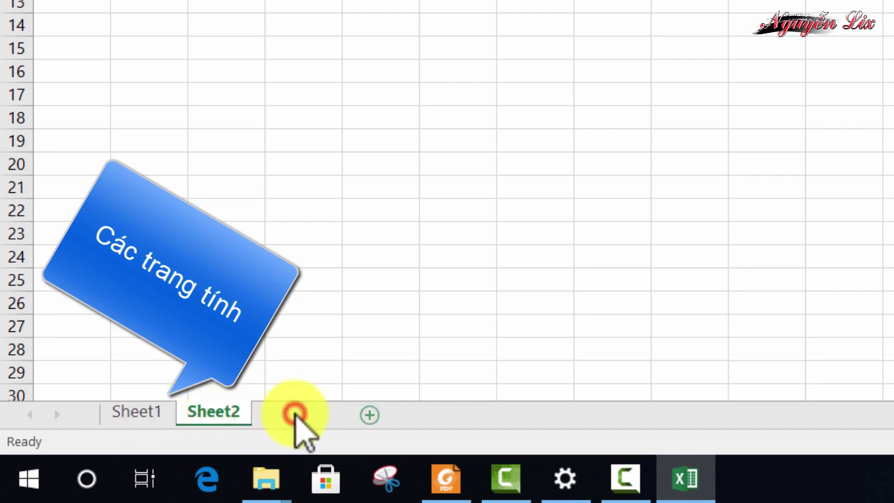
click(207, 414)
click(138, 413)
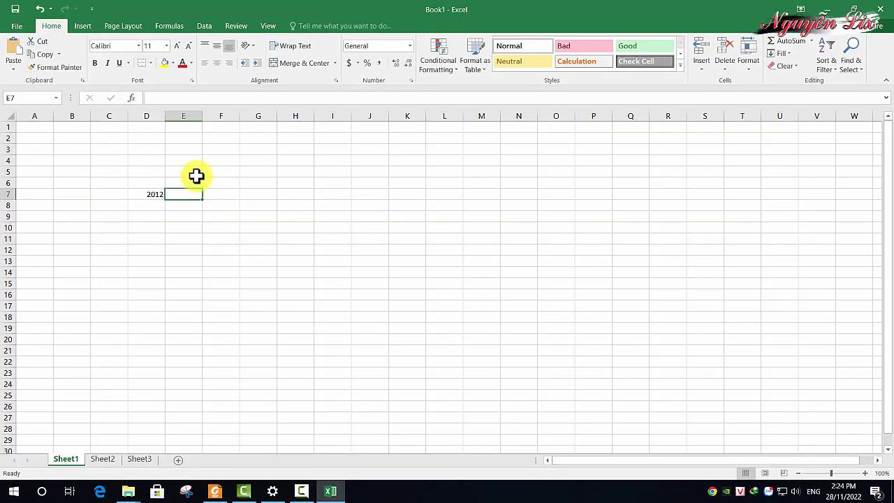
click(103, 458)
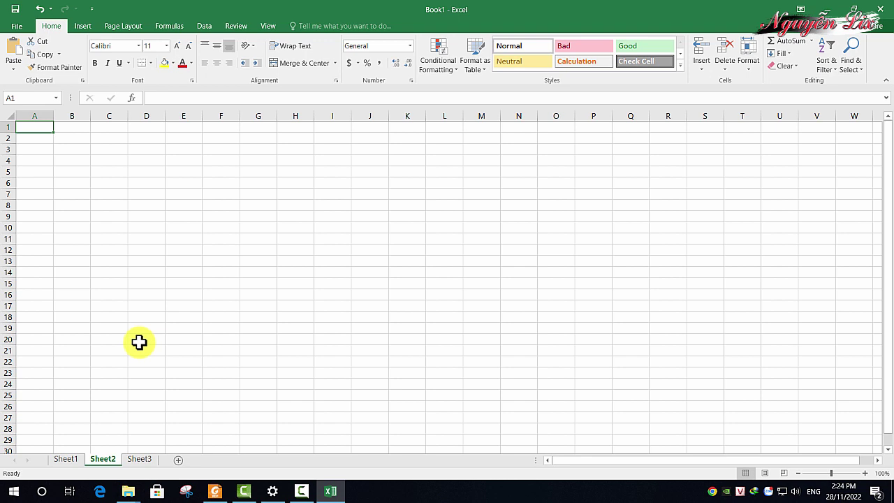
scroll(150, 187, up, 7)
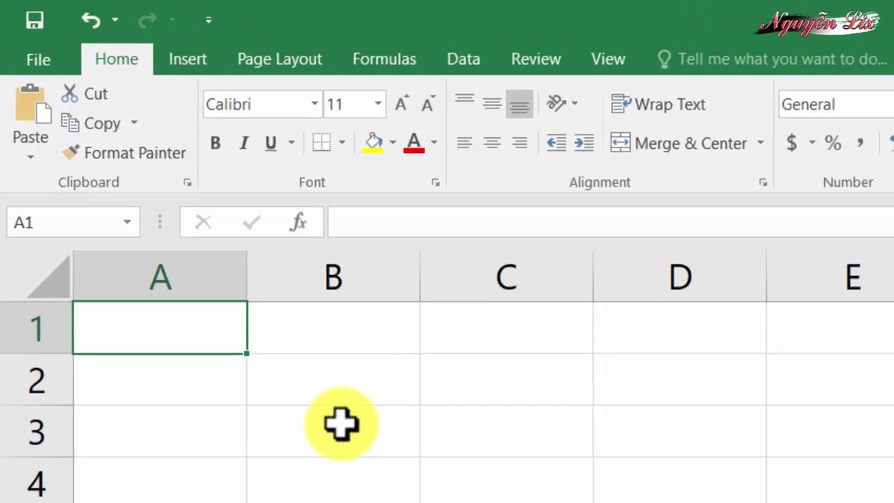
text(=)
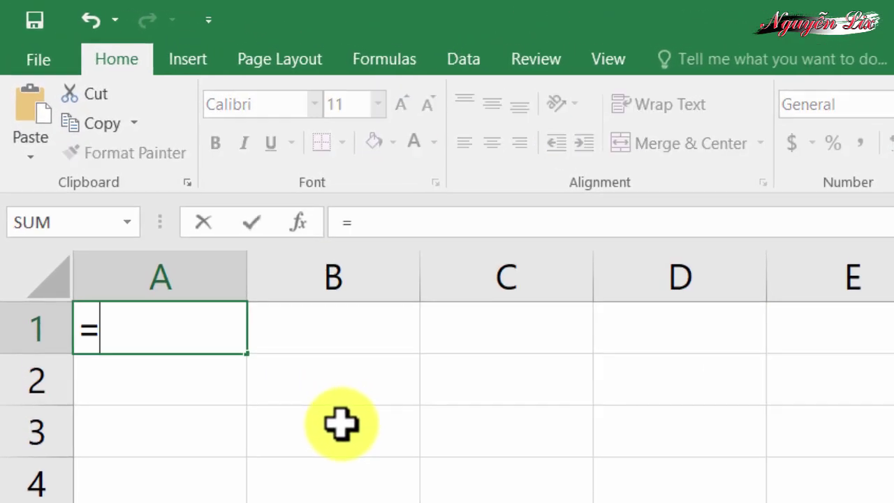
text(sum(4)
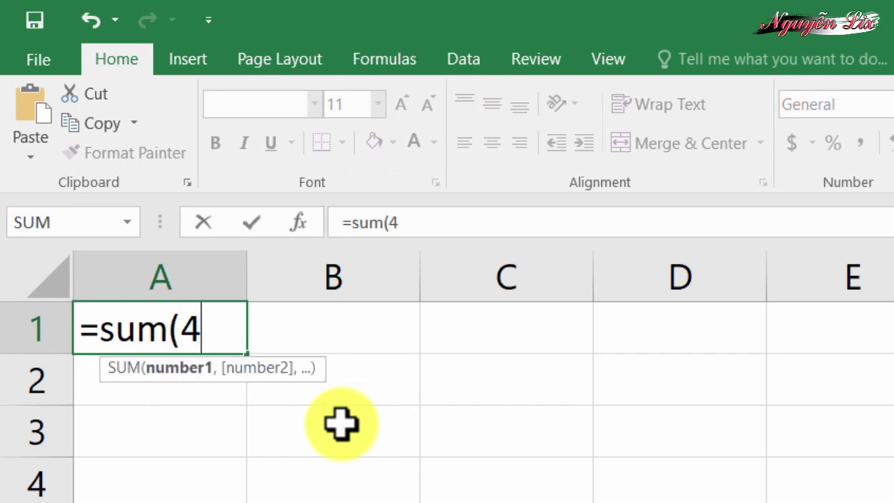
text(,5))
key(Return)
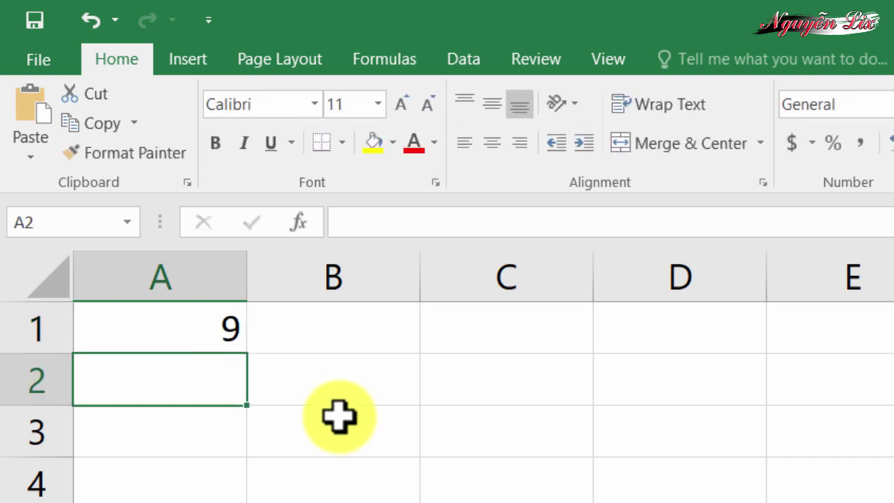
click(207, 314)
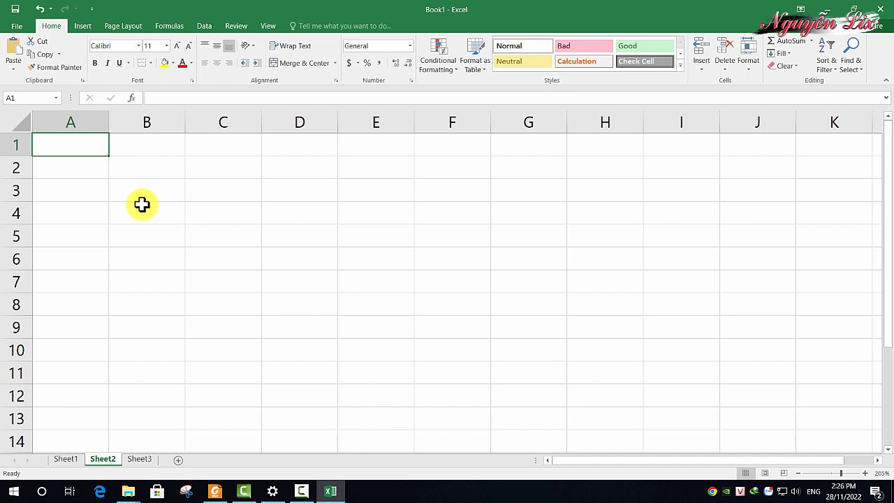
click(168, 209)
click(285, 208)
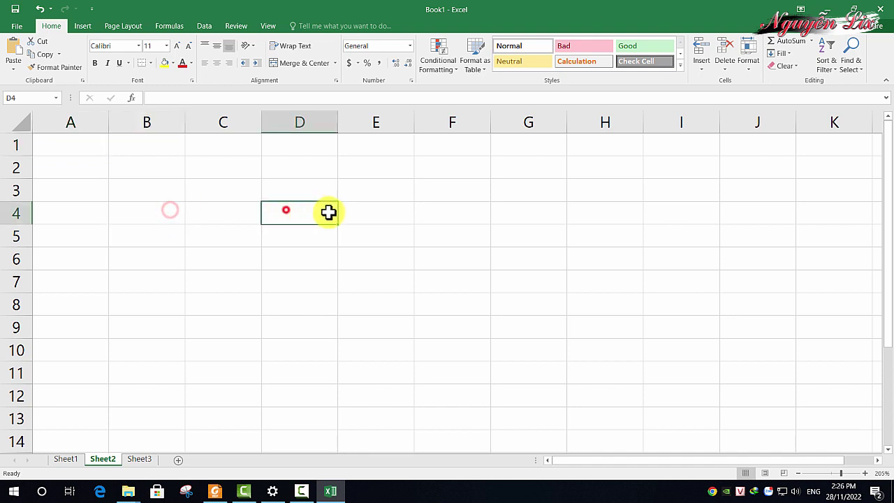
click(358, 238)
click(287, 303)
click(158, 289)
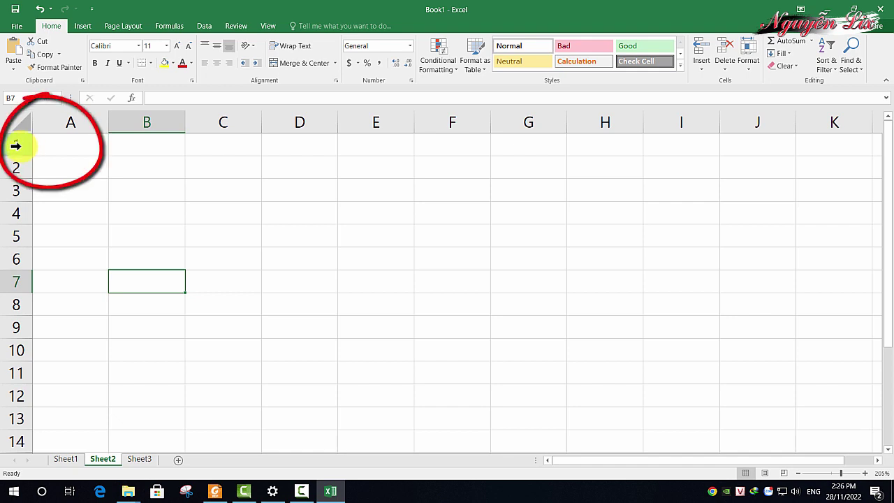
click(15, 144)
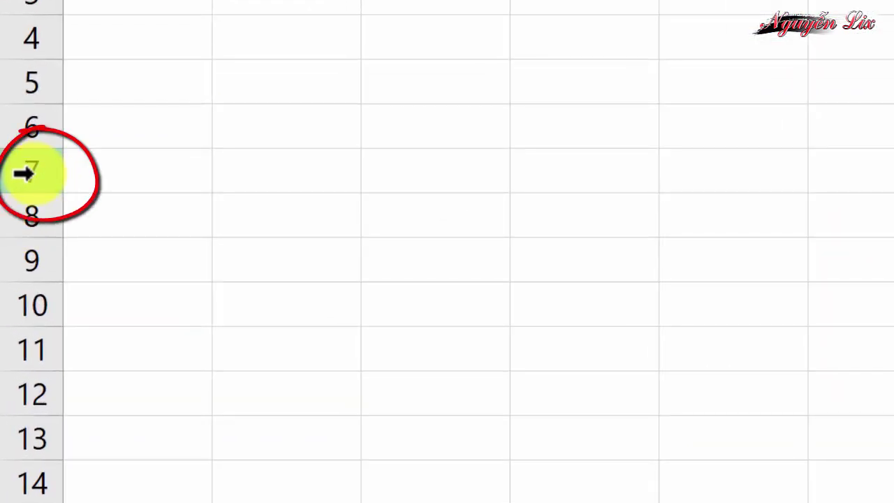
click(25, 167)
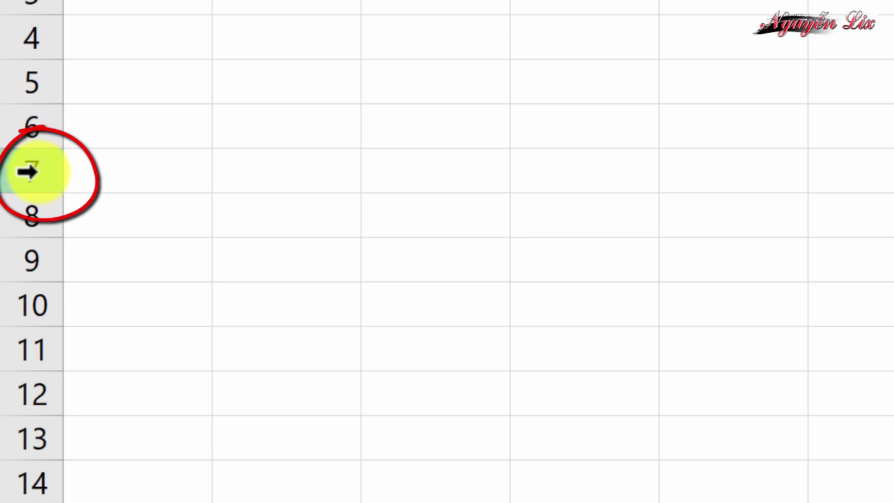
click(28, 171)
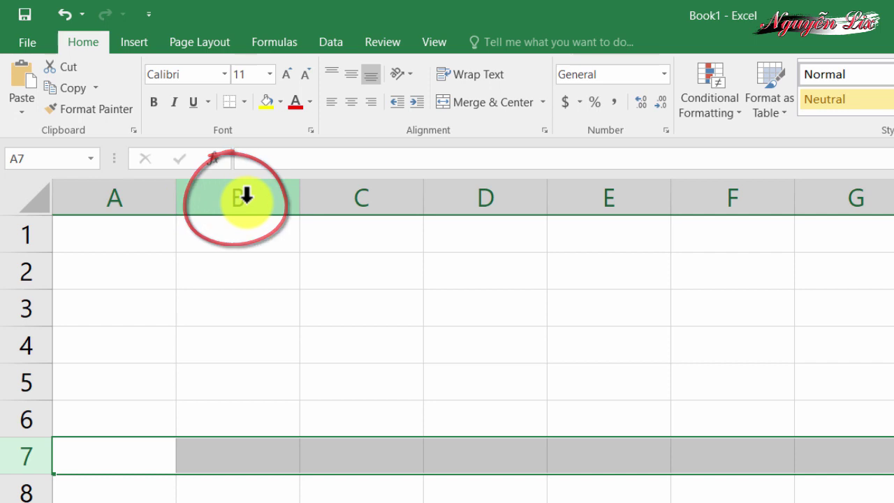
Step: Select entire columns B and C on Sheet2
click(246, 199)
click(396, 200)
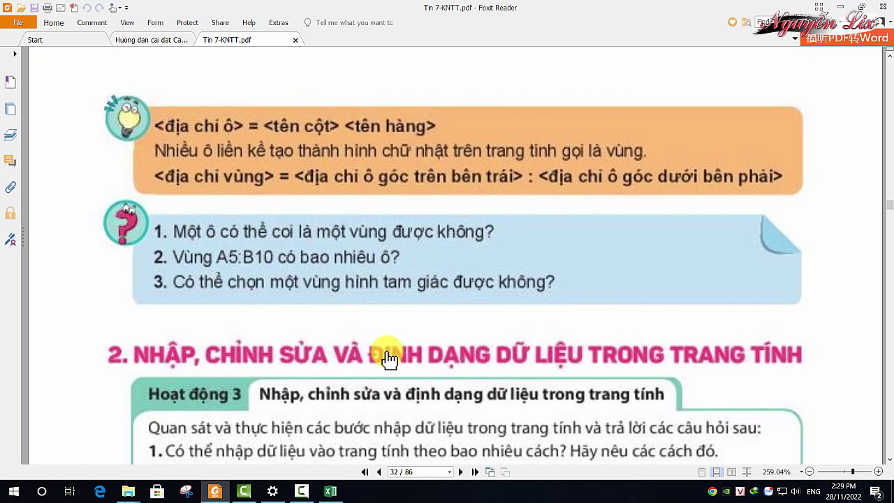
Step: Scroll the textbook to the range-address rule on page 32
scroll(389, 358, up, 2)
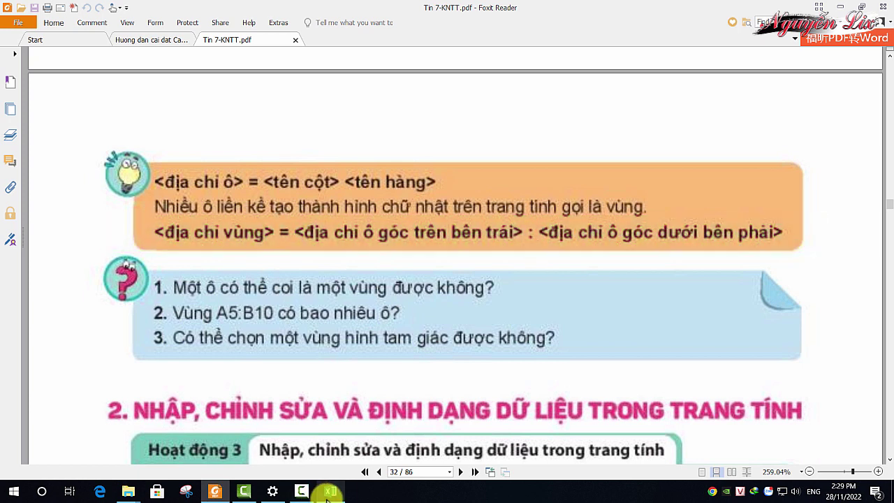
Step: Switch from the PDF back to Book1 and select cell B2
click(327, 498)
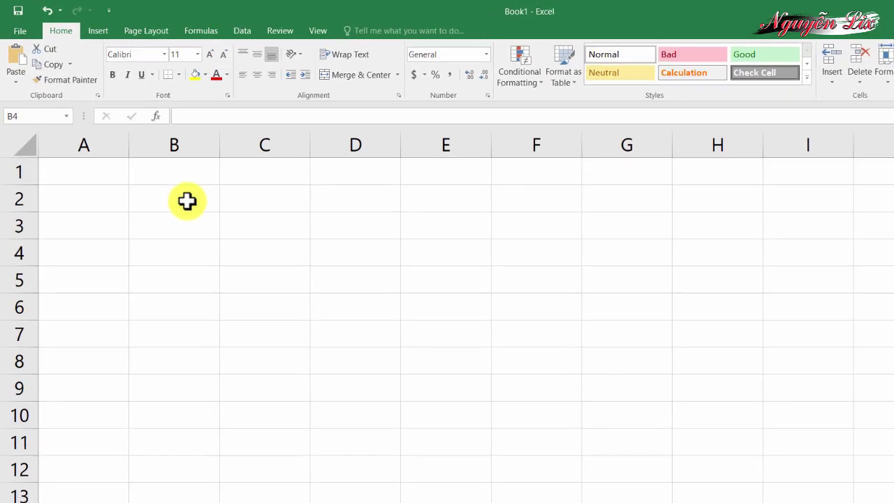
click(159, 168)
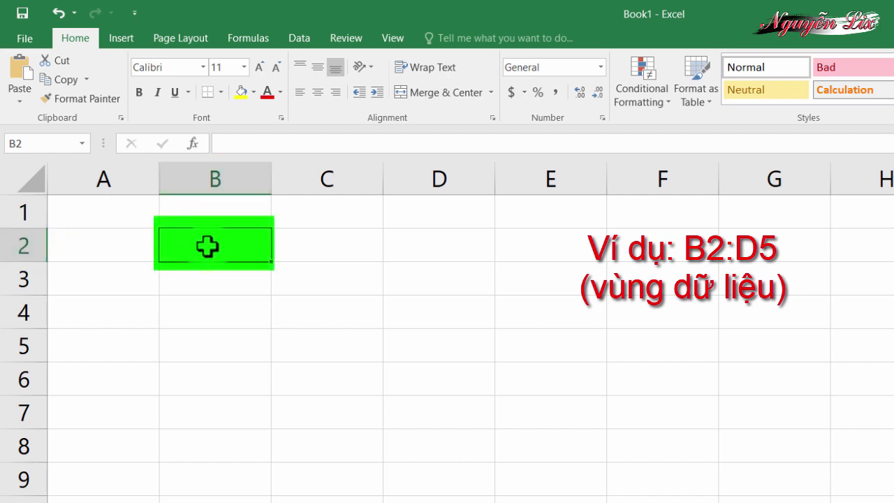
Step: Drag-select the cells from B2 to D5 on Sheet2
drag(208, 244, 429, 346)
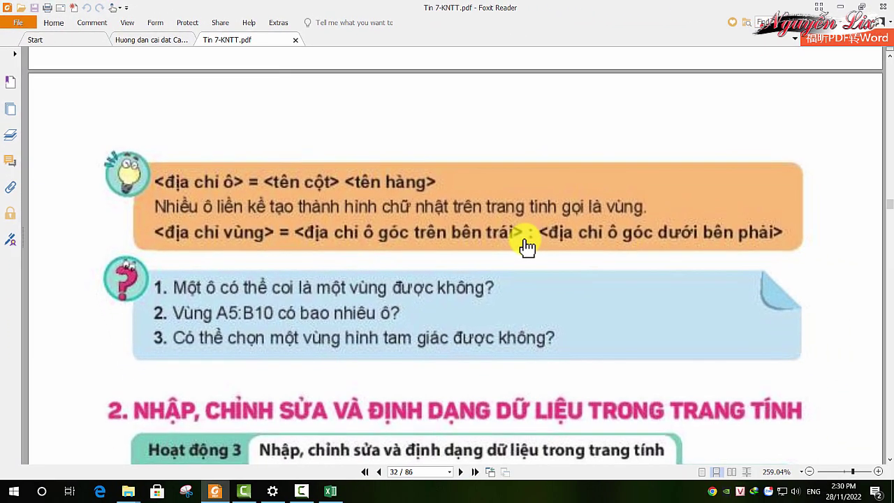
Step: Scroll the textbook to section 2a and Figure 6.4, then return to Excel
scroll(439, 308, down, 3)
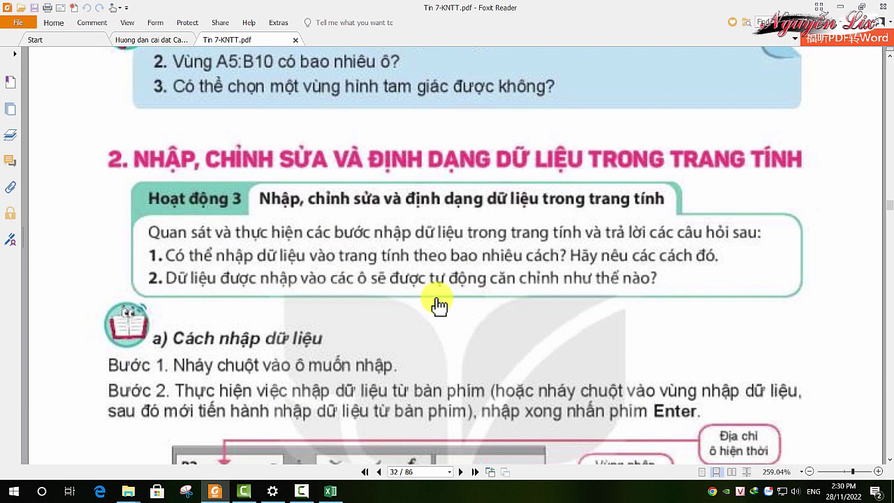
scroll(438, 302, down, 2)
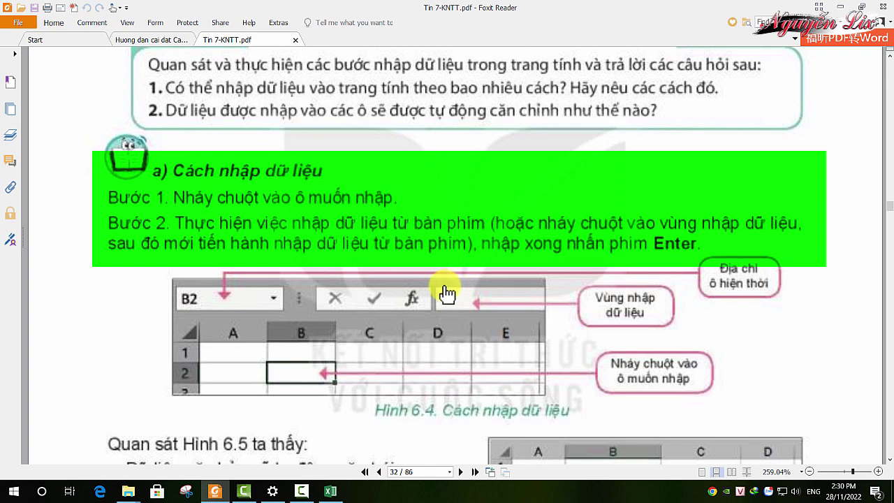
click(330, 491)
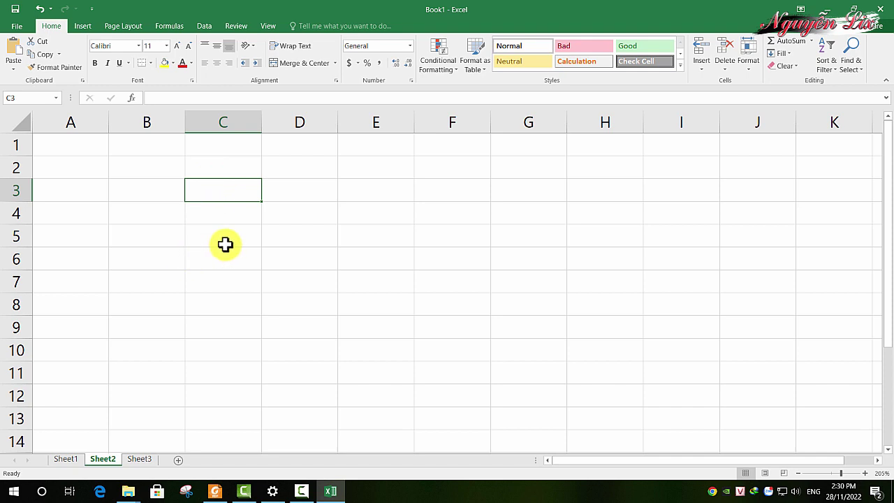
Step: Enter 2023 into cell C4 on Sheet2 through the formula bar
click(313, 222)
click(272, 242)
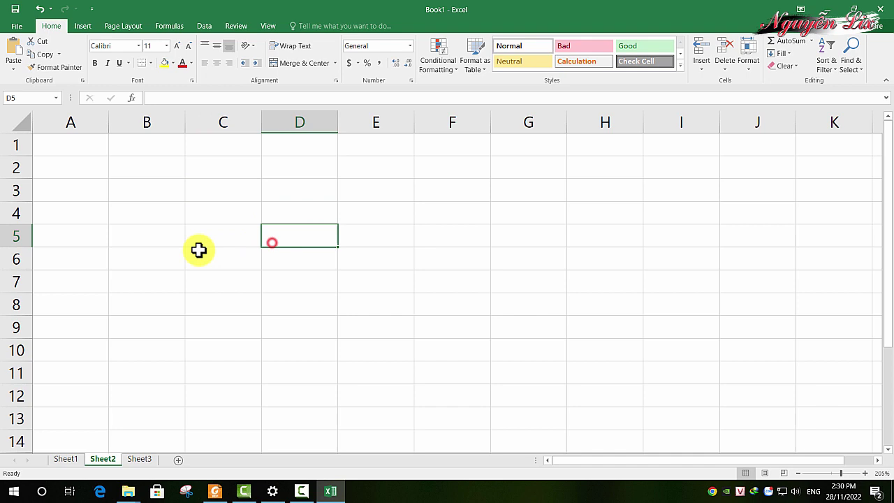
click(195, 250)
click(207, 212)
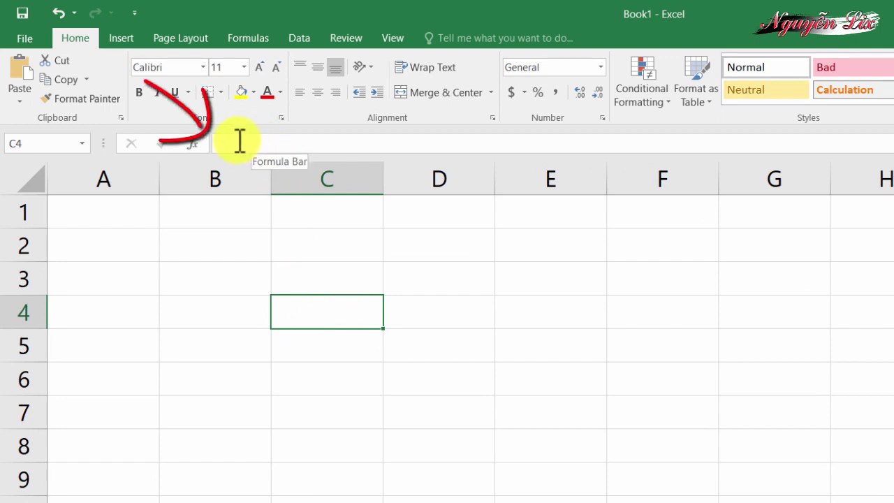
click(229, 144)
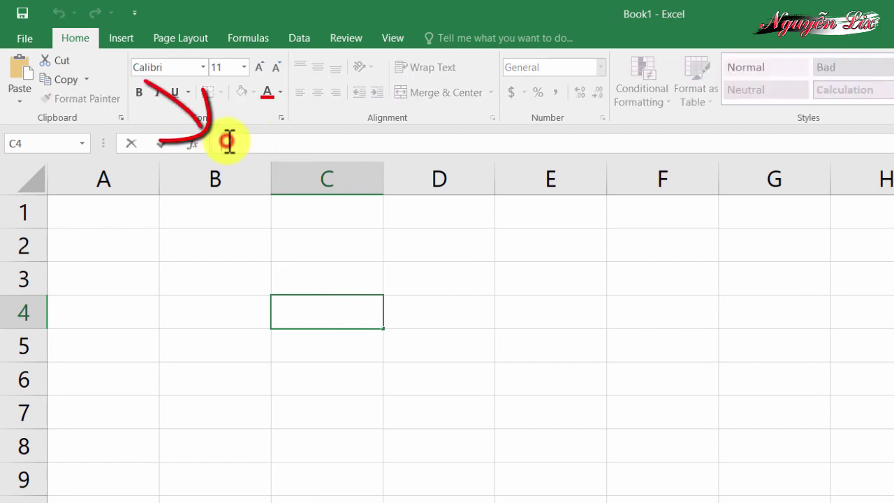
text(2023)
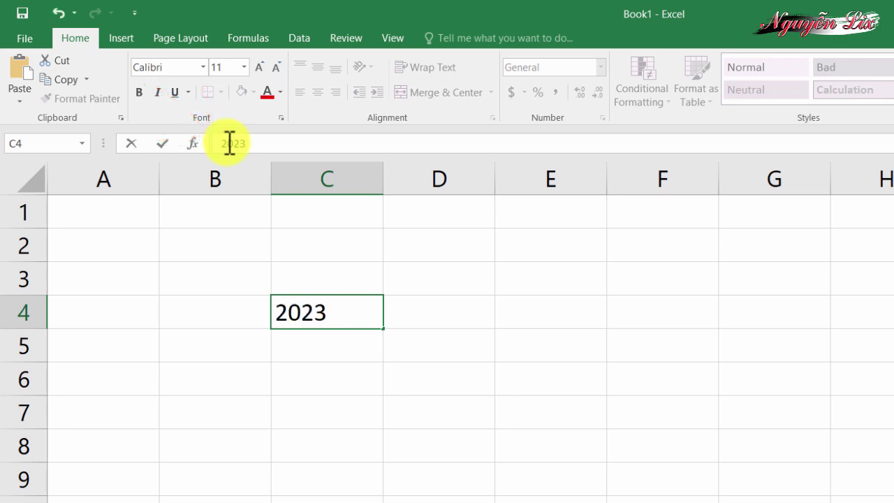
key(Return)
click(348, 316)
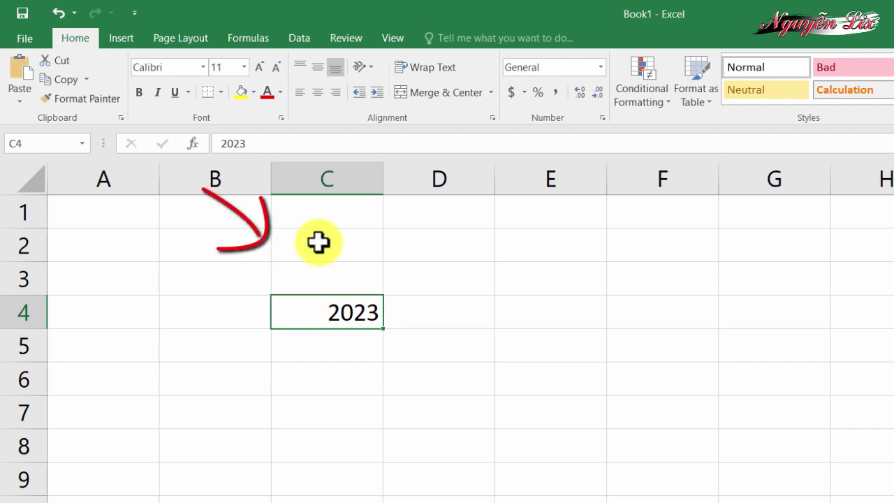
Step: Enter the year 2022 in cell C2, then check cells C2 and C3
click(318, 243)
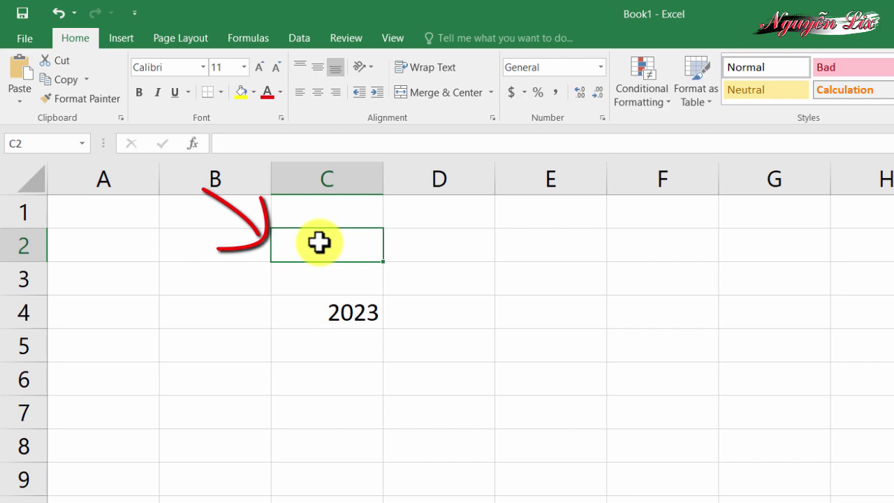
double_click(334, 242)
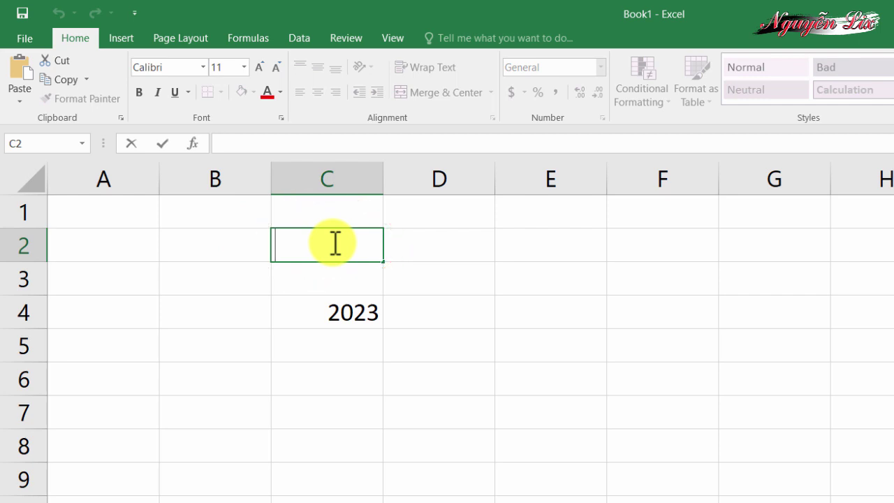
text(20)
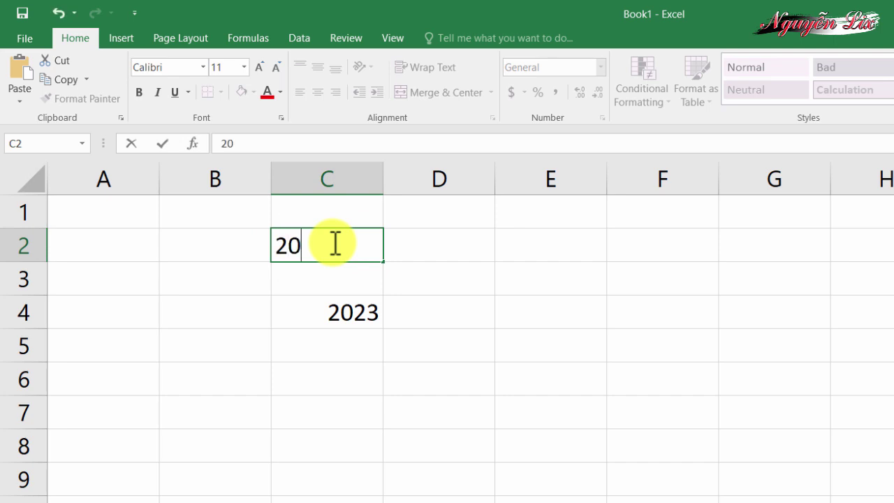
text(22)
key(Return)
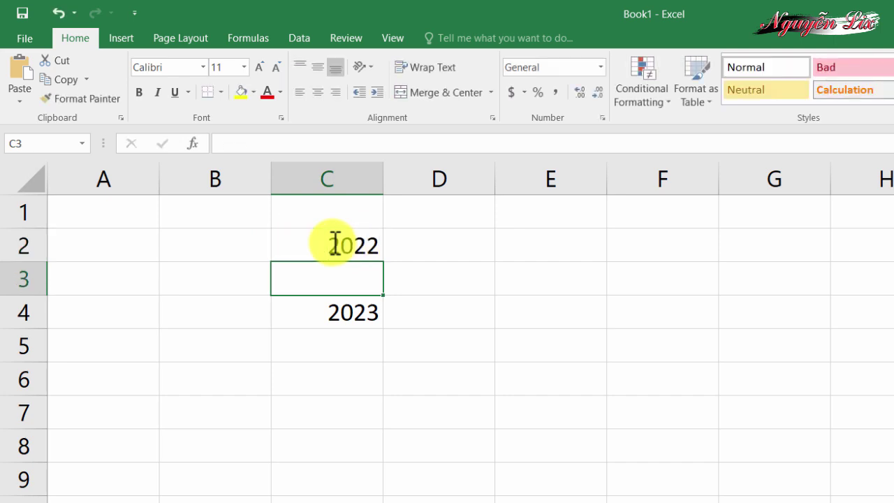
click(323, 253)
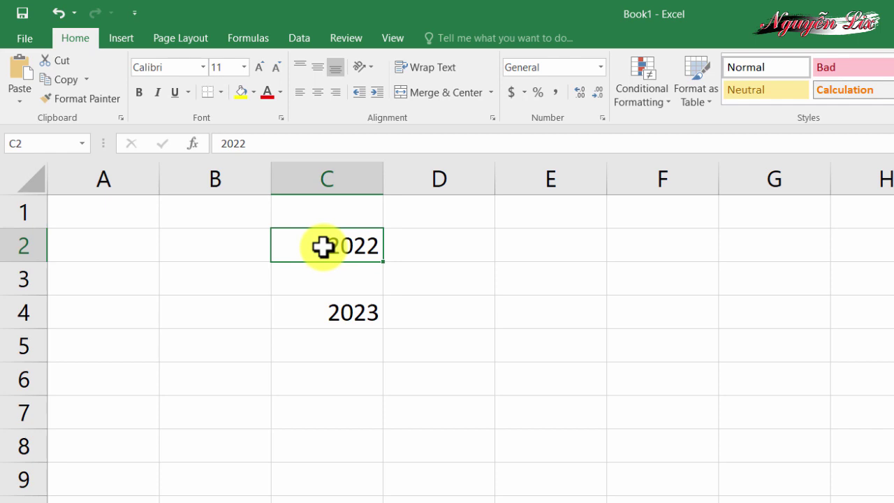
click(333, 278)
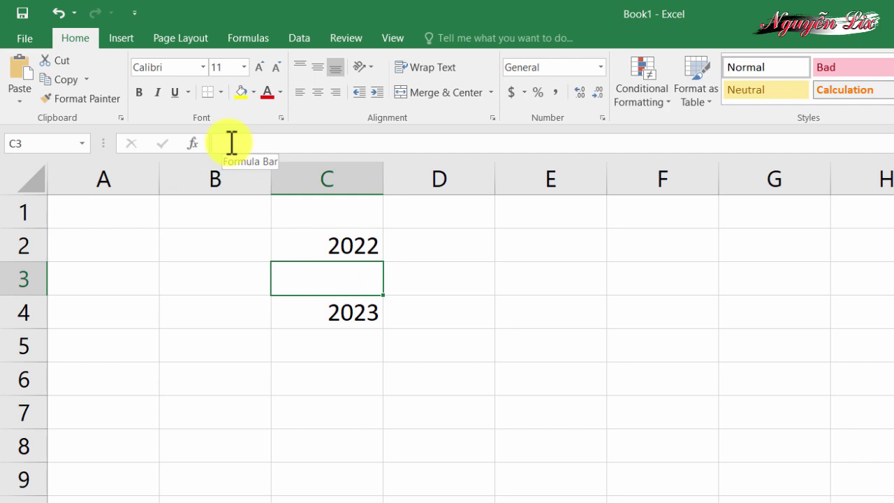
click(263, 144)
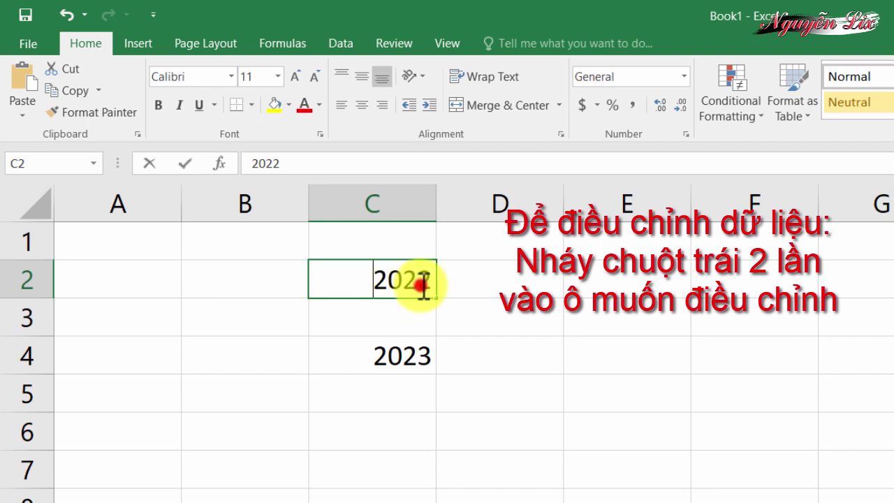
Step: Change cell C2 from 2022 to 2021
double_click(424, 278)
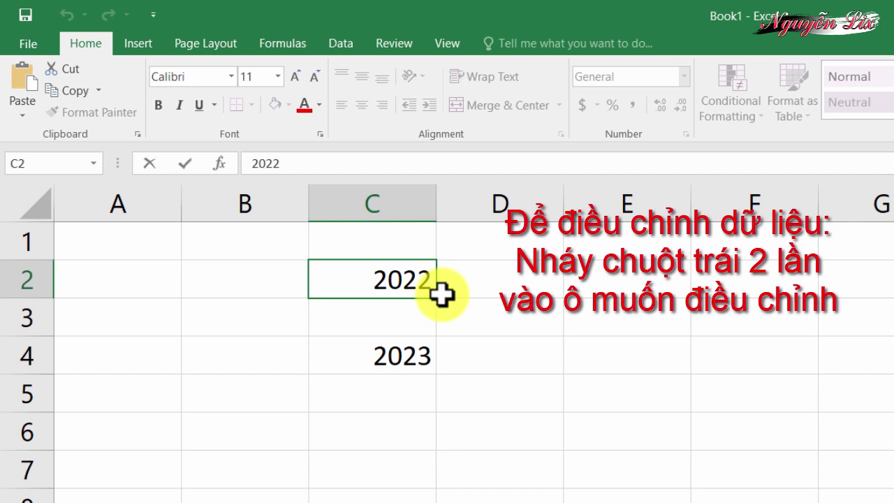
key(BackSpace)
text(1)
key(Return)
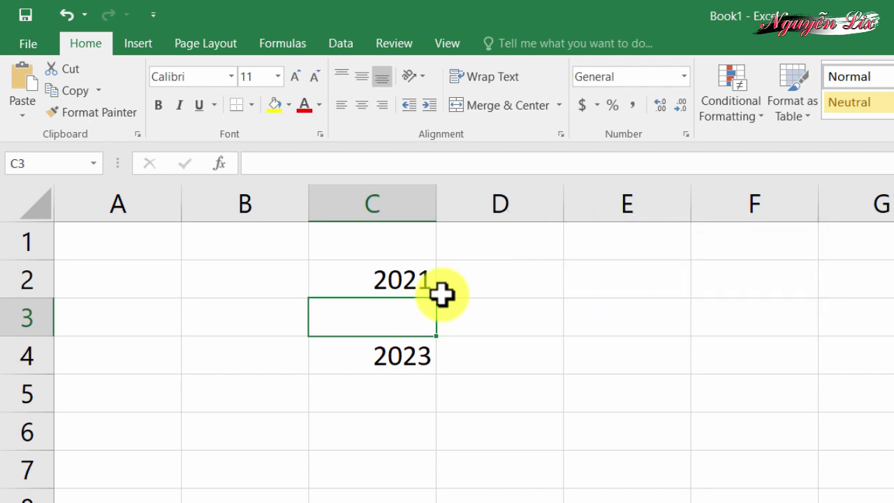
Step: Change cell C4 from 2023 to 2020 using the formula bar
click(398, 353)
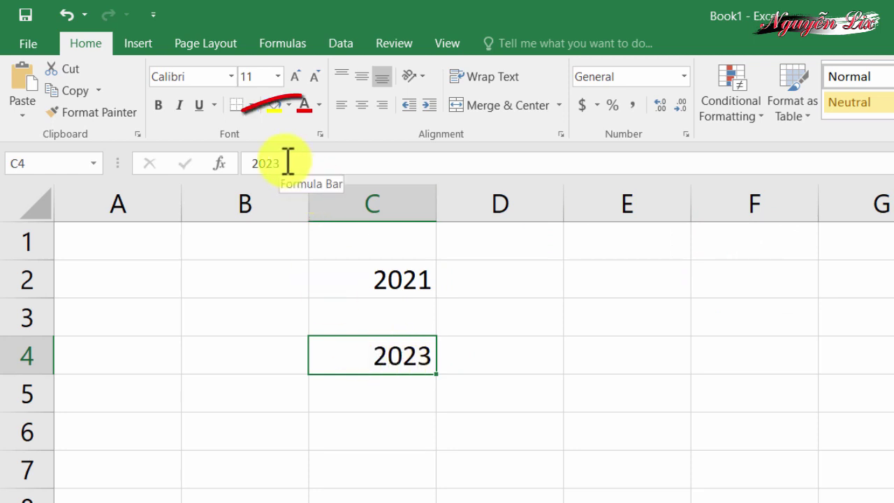
click(288, 163)
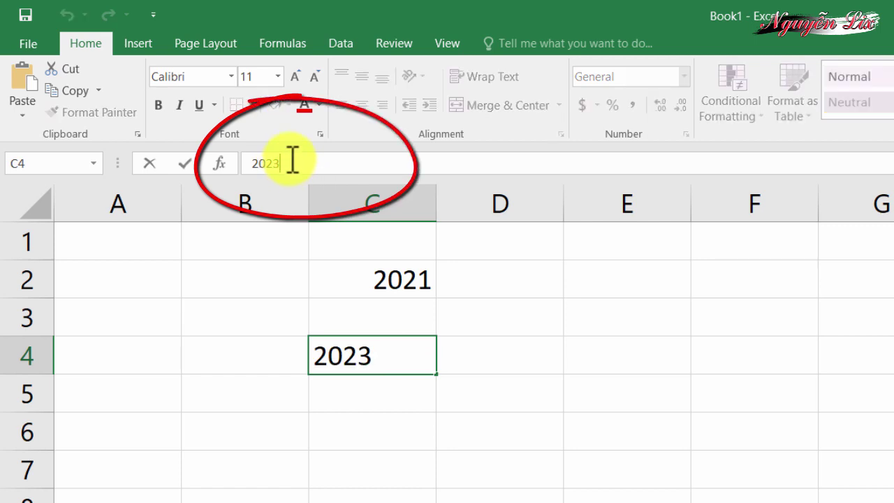
key(BackSpace)
text(0)
key(Return)
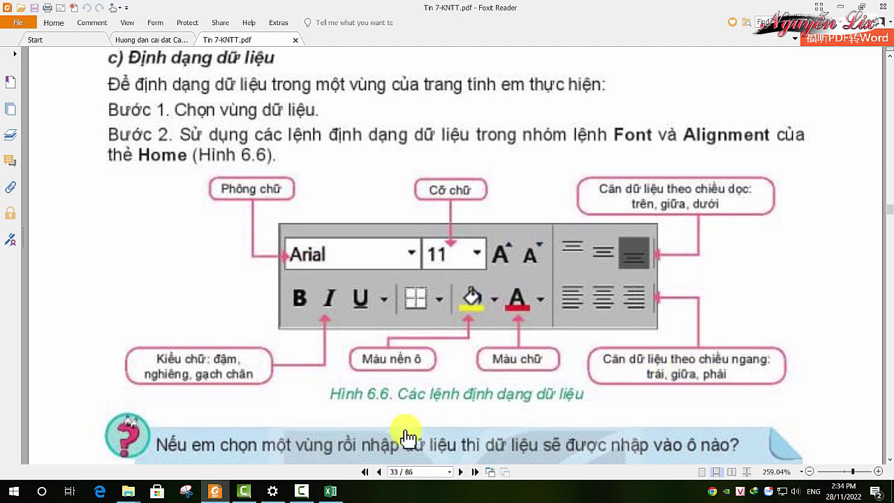
Step: After reading the data-formatting section, return from the textbook to the Excel workbook
click(331, 491)
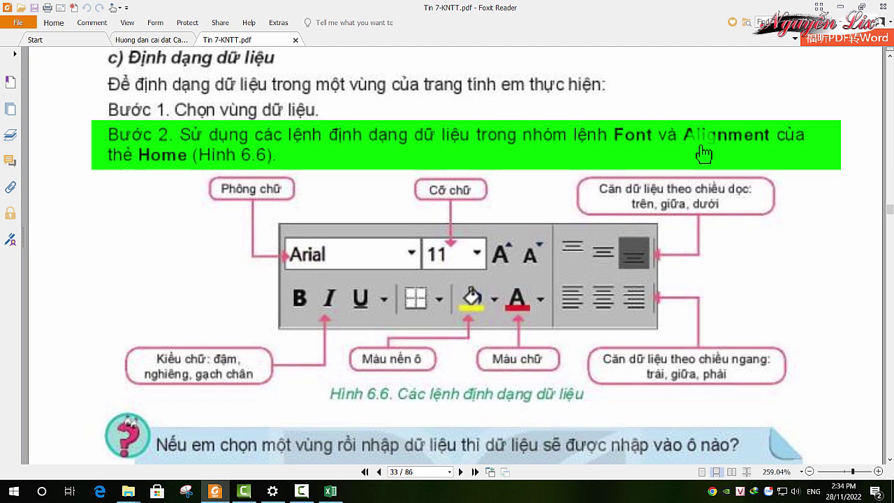
click(329, 492)
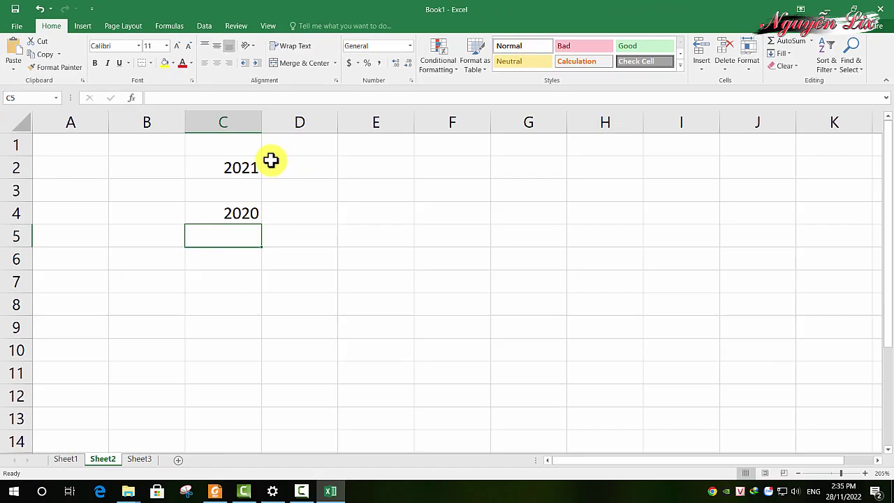
Step: Widen column C to about double width, then select C2 holding 2021
drag(262, 122, 344, 122)
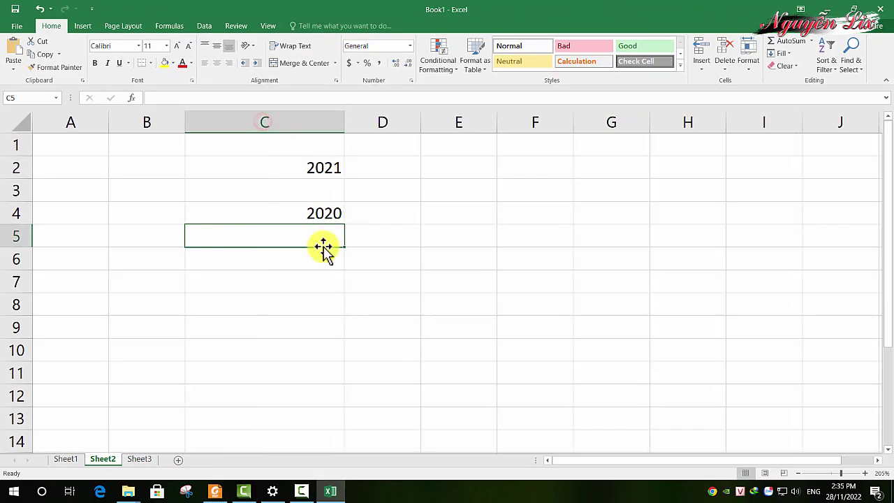
click(485, 256)
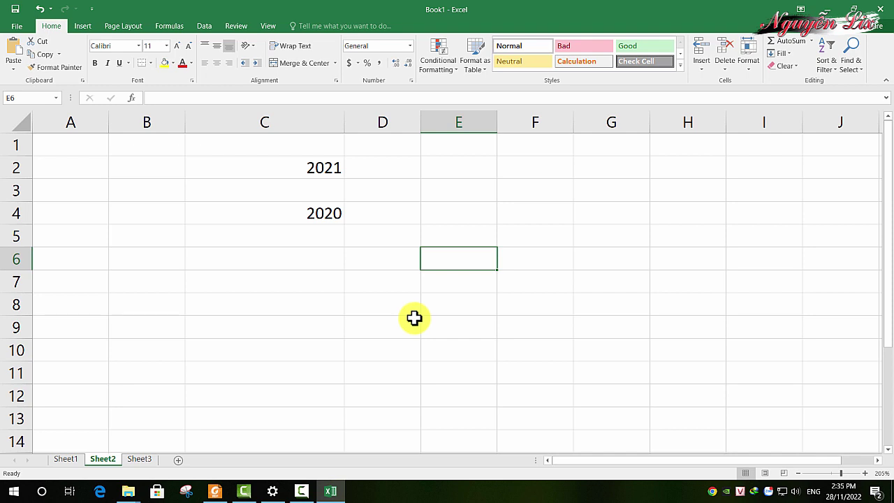
click(291, 167)
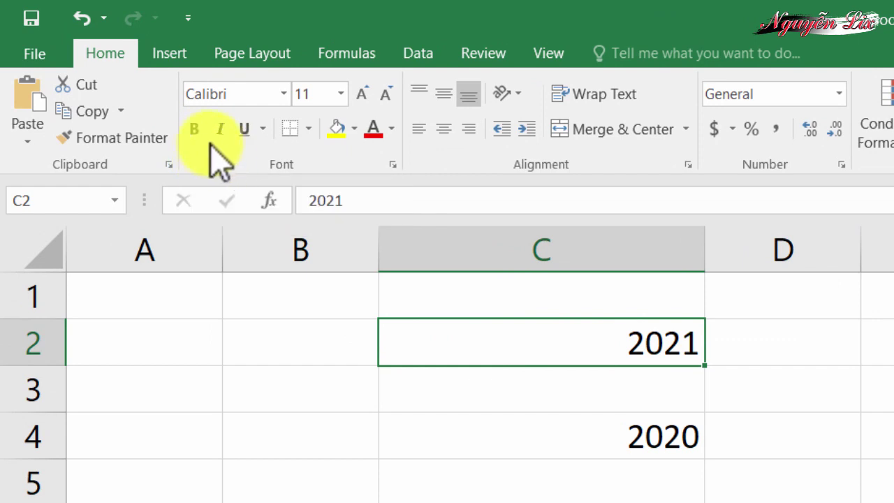
Step: Make the 2021 in C2 bold, italic and underlined
click(194, 130)
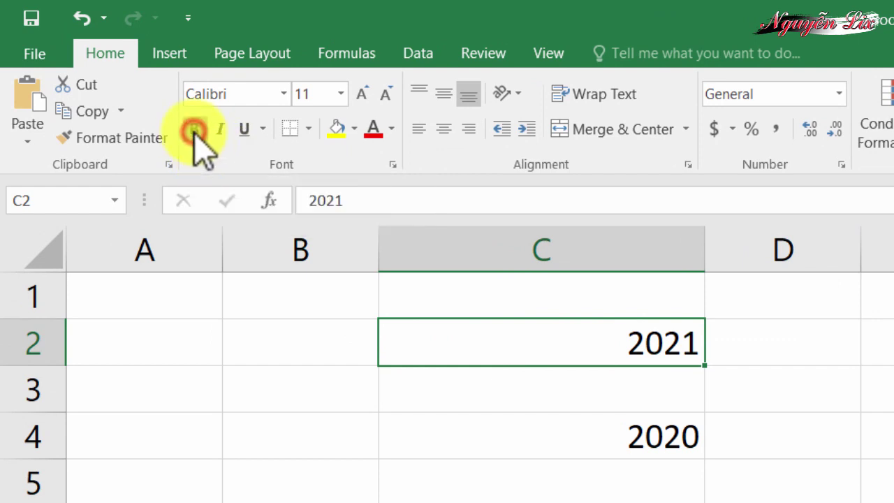
click(220, 130)
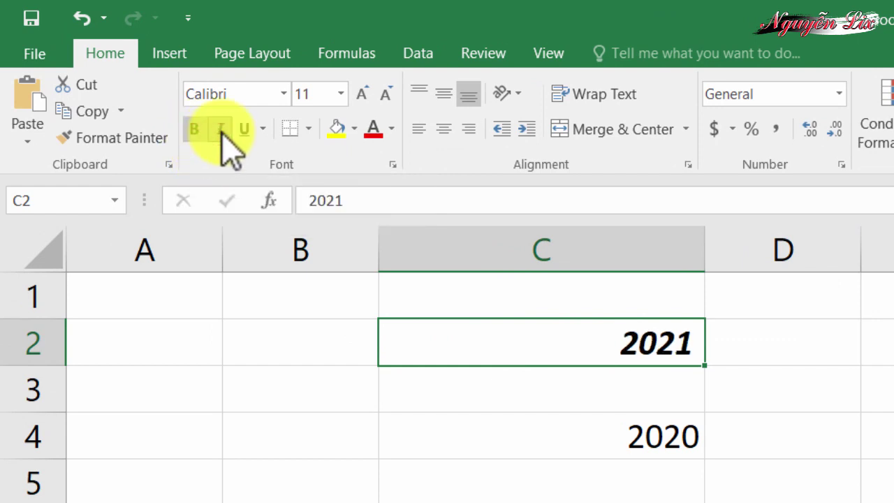
click(244, 130)
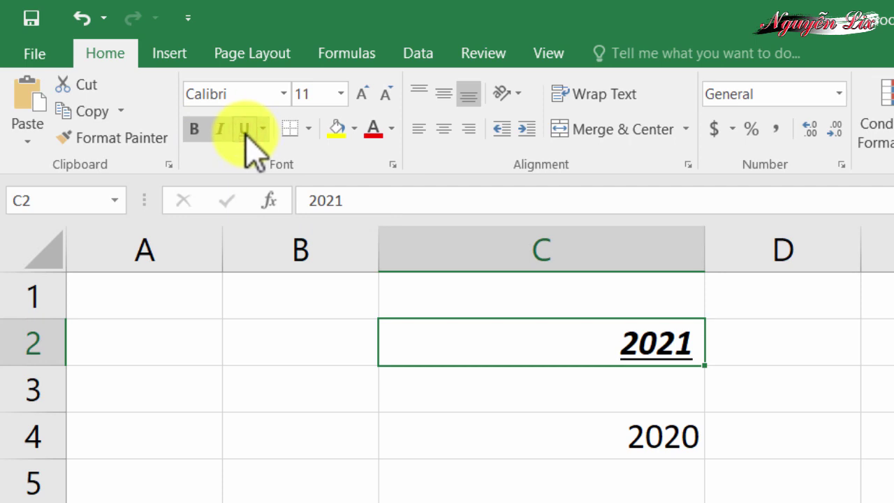
Step: Give cell C2 dark gold text on a light peach fill
click(392, 129)
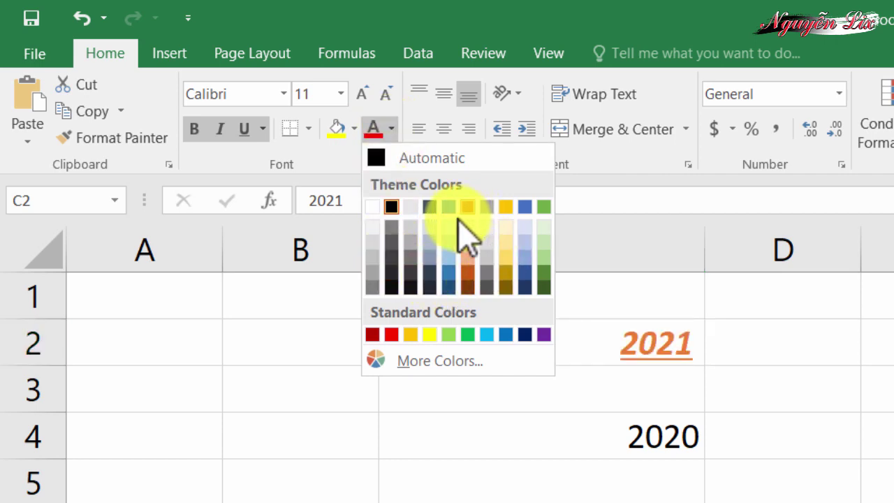
click(511, 274)
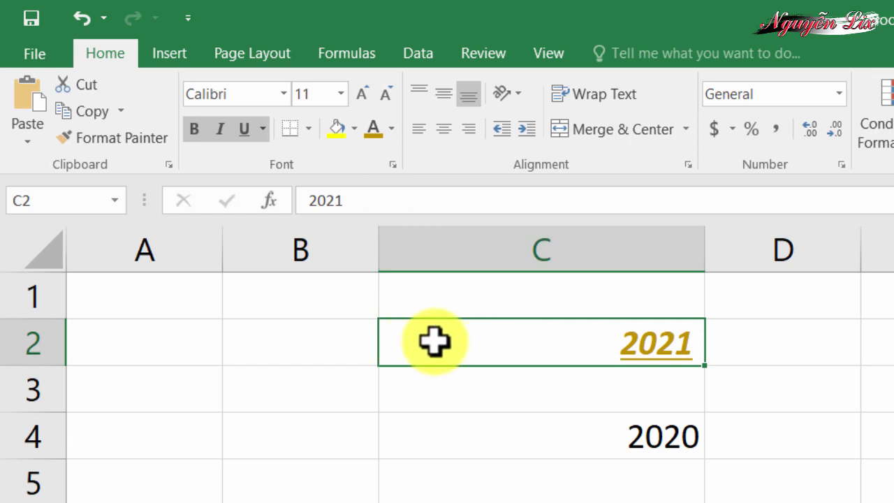
click(354, 129)
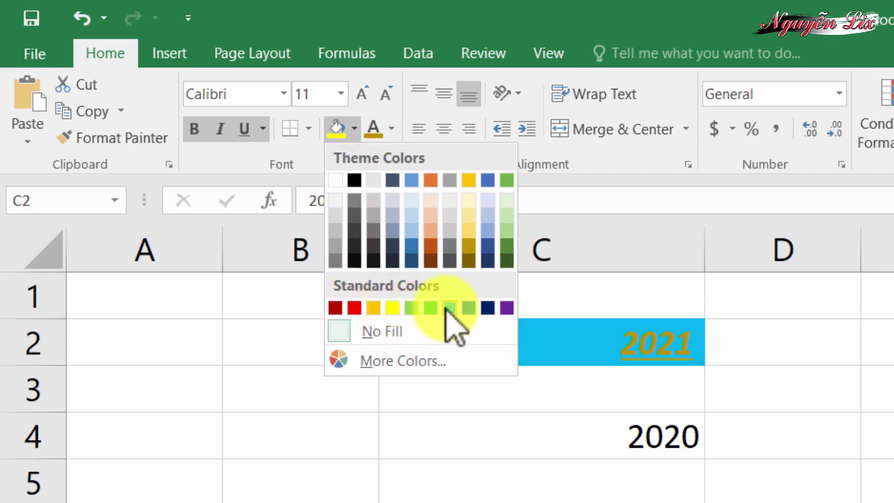
click(429, 203)
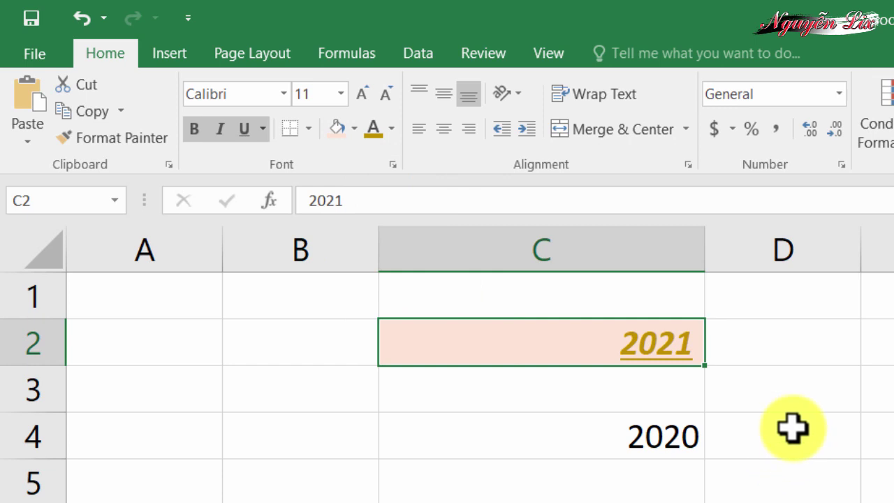
click(606, 440)
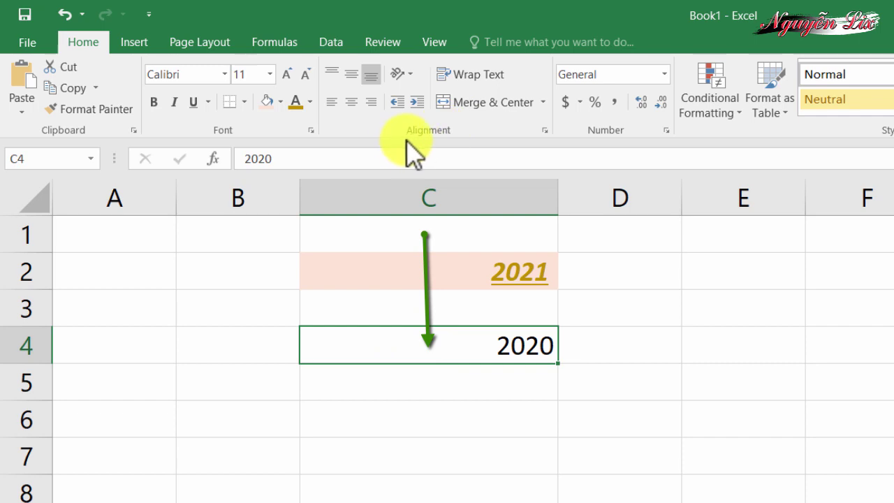
Step: Make row 4 taller, trying and then removing centre and middle alignment on 2020
click(352, 103)
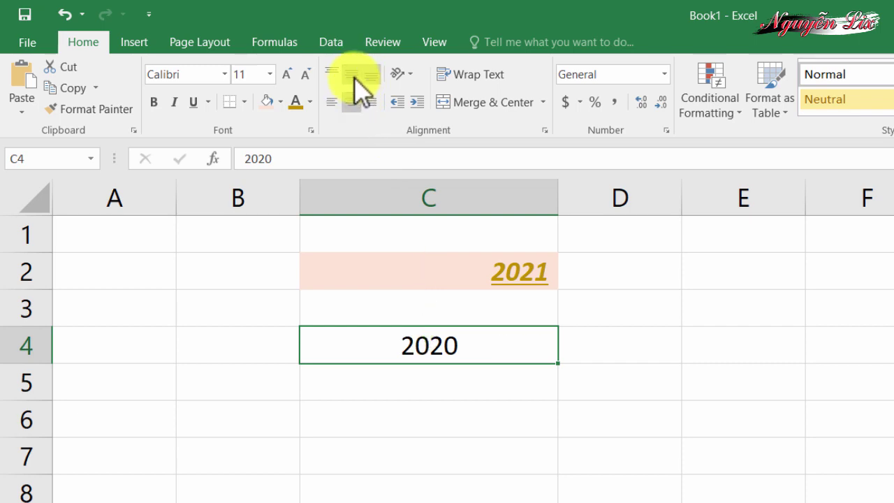
drag(38, 363, 44, 421)
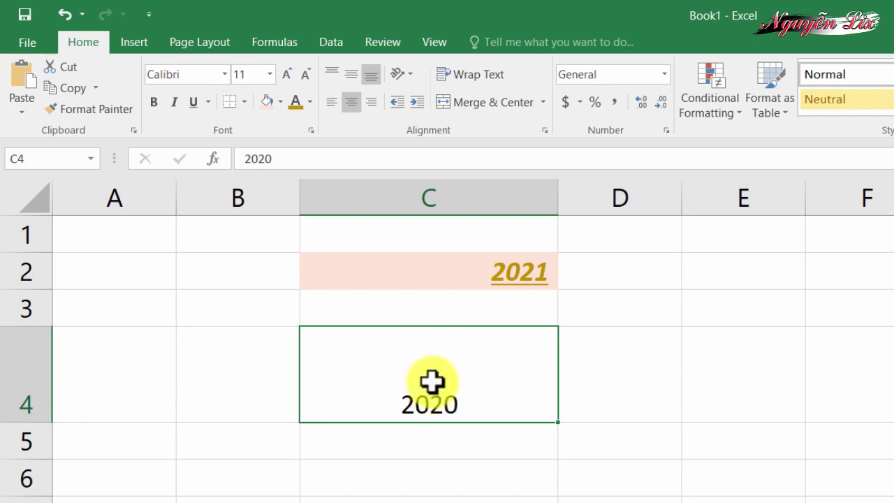
click(350, 77)
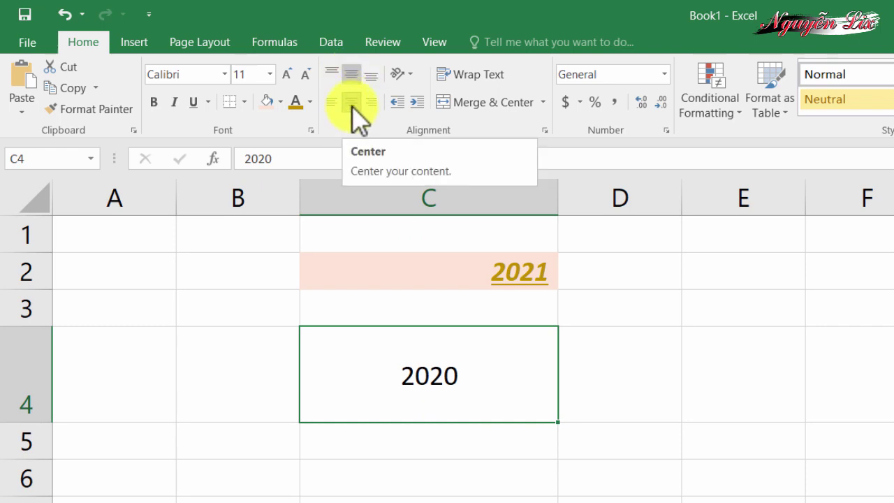
click(351, 105)
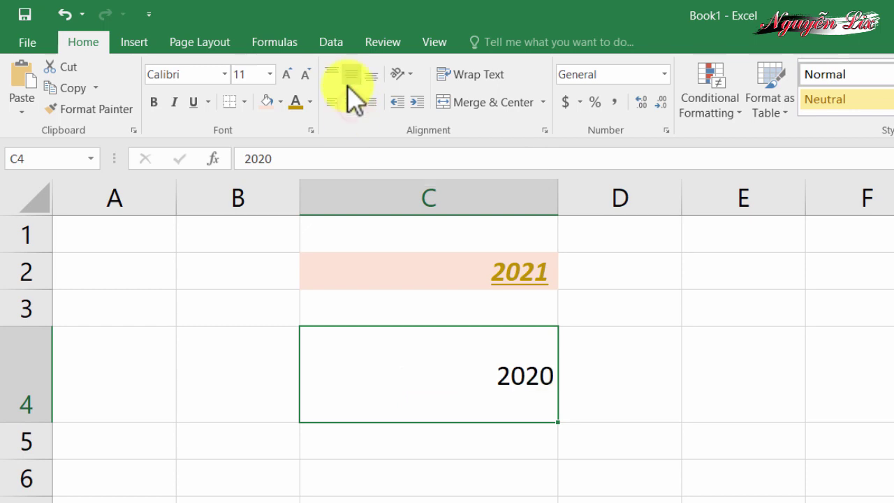
click(351, 73)
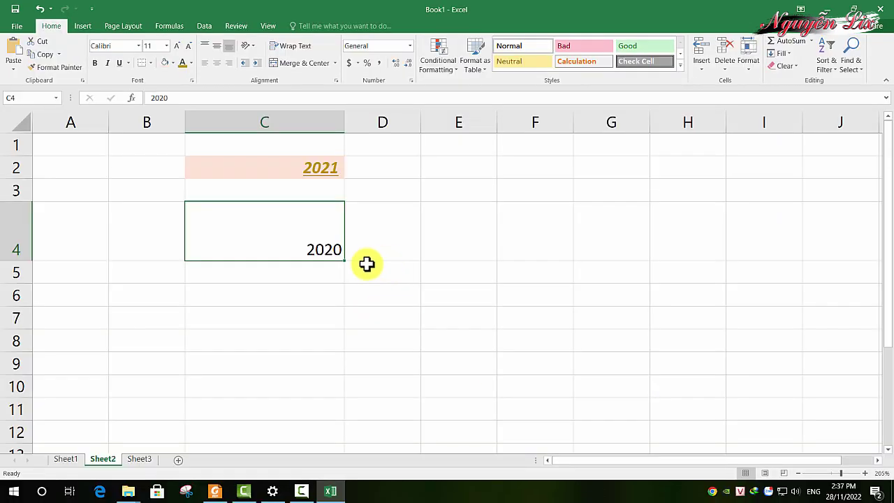
click(418, 248)
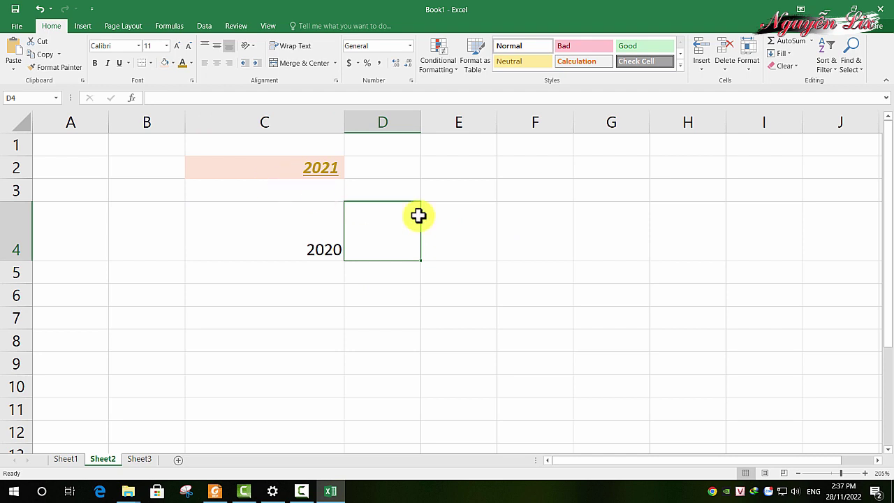
Step: Clear C2:C4's formatting: no bold, italic or underline, black text and no fill
click(212, 163)
drag(212, 163, 256, 250)
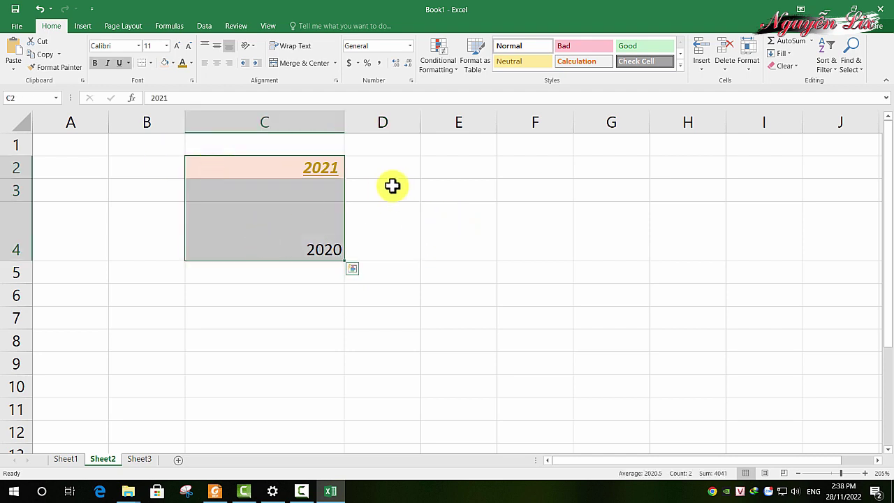
click(95, 63)
click(107, 63)
click(119, 63)
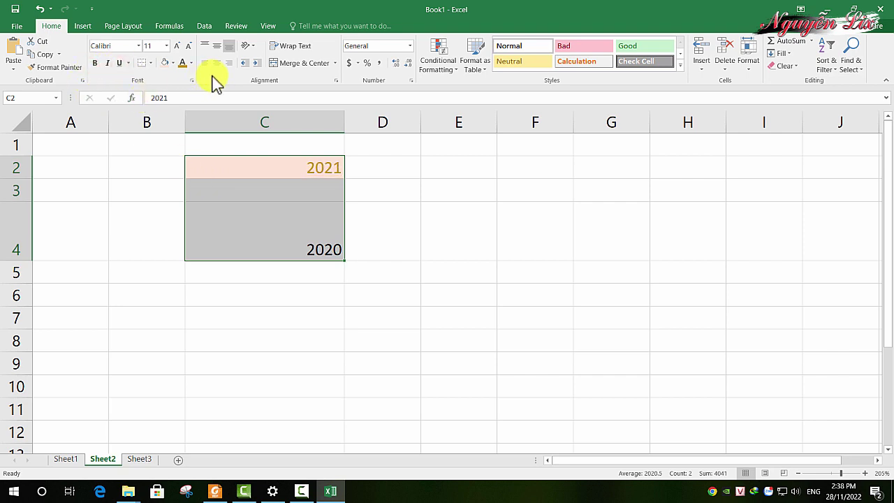
click(192, 63)
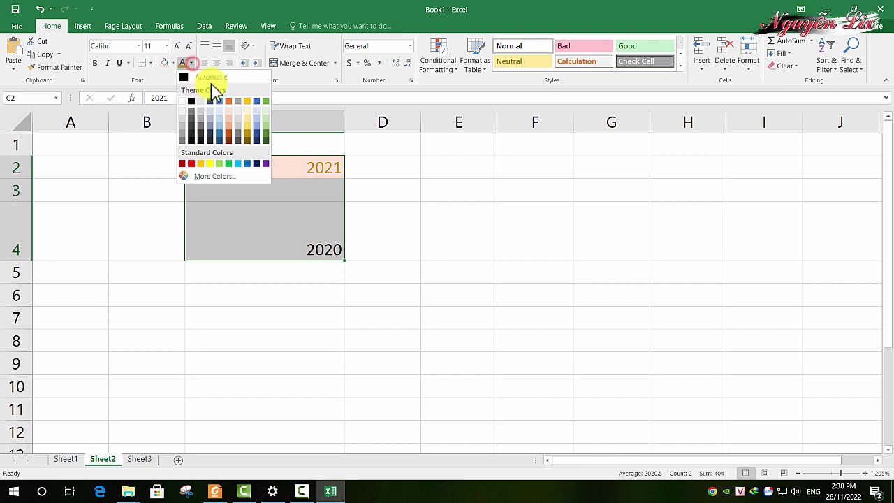
click(219, 83)
click(173, 62)
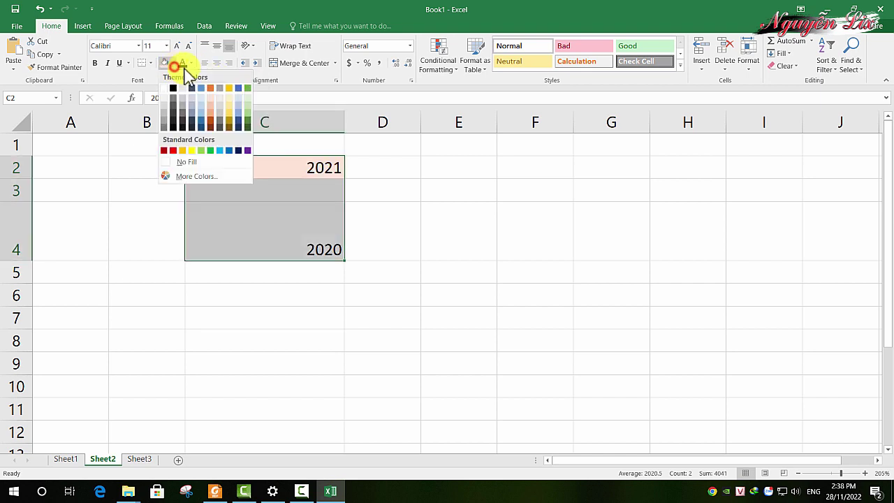
click(189, 164)
Step: Make both 2021 and 2020 in C2:C4 bold, italic and underlined
drag(189, 164, 329, 248)
click(415, 203)
drag(290, 166, 290, 243)
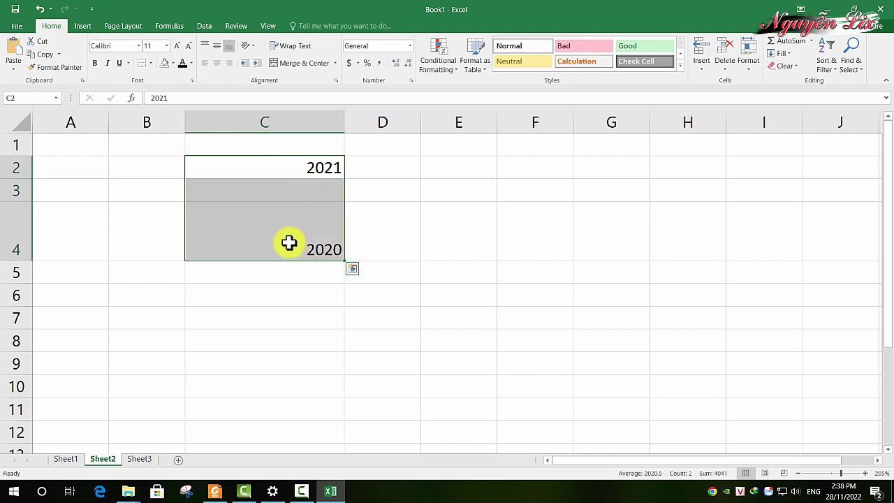
click(94, 63)
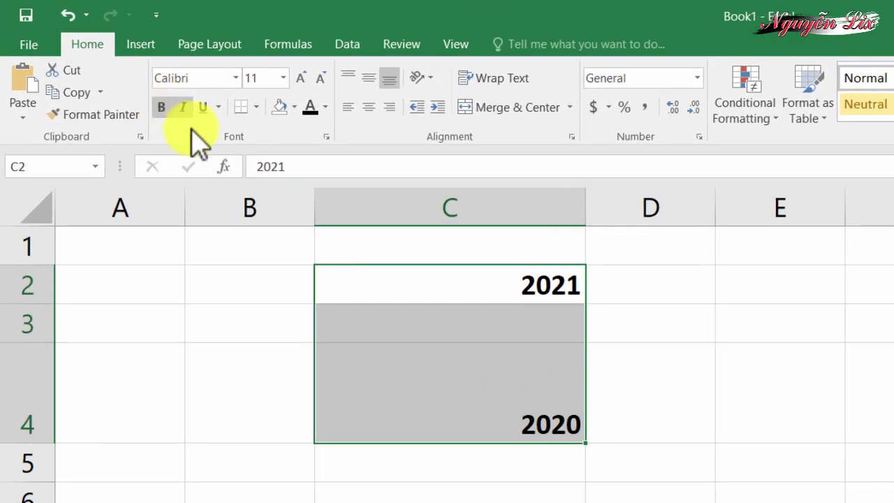
click(178, 104)
click(202, 107)
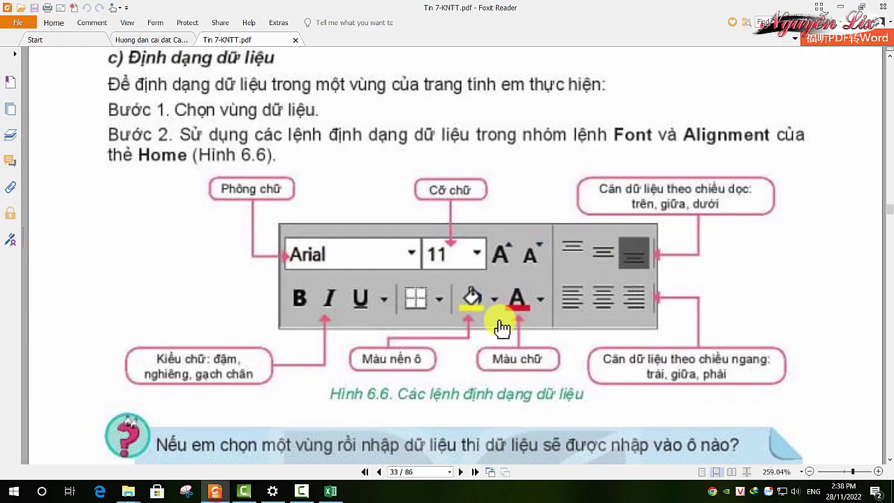
scroll(498, 300, down, 3)
scroll(496, 319, down, 6)
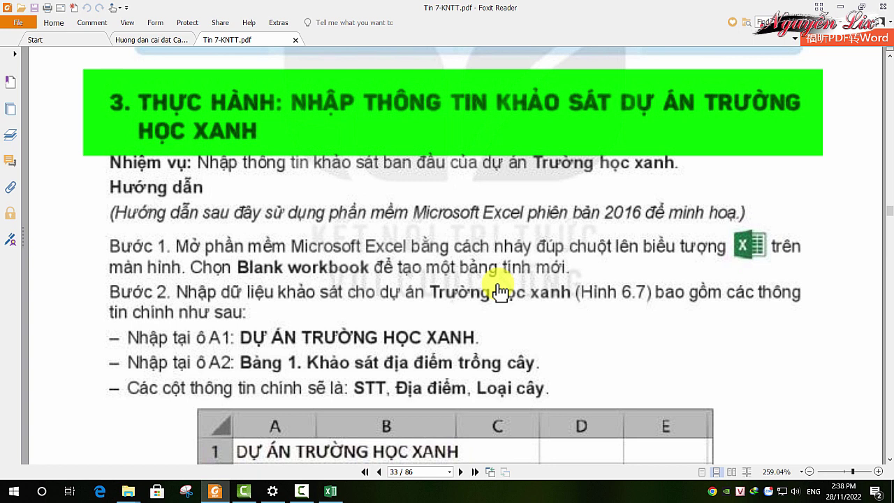
Step: Scroll the textbook to section 3's Hình 6.7 Trường học xanh survey table
scroll(503, 283, down, 2)
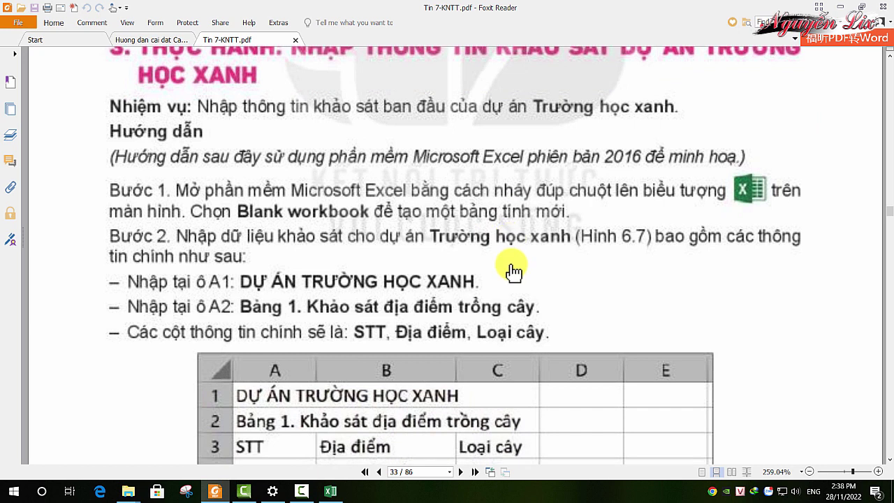
scroll(514, 272, up, 1)
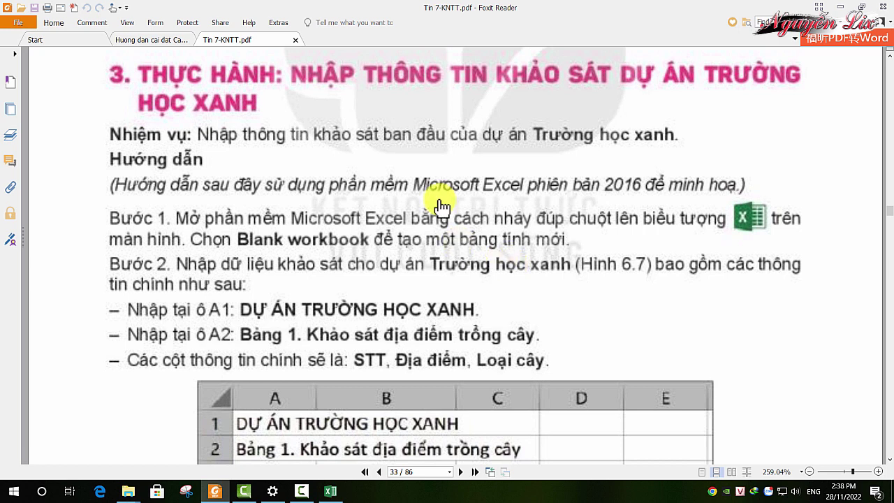
scroll(459, 269, down, 5)
scroll(460, 269, down, 3)
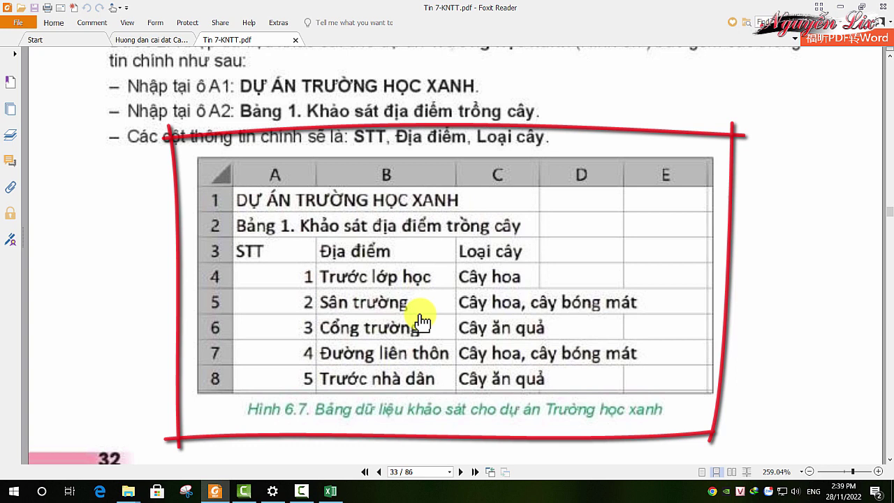
scroll(419, 320, up, 2)
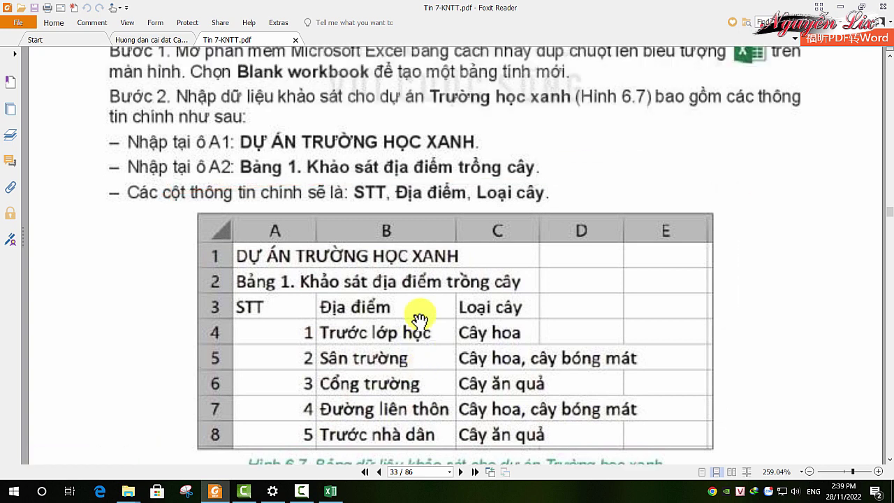
scroll(401, 315, up, 3)
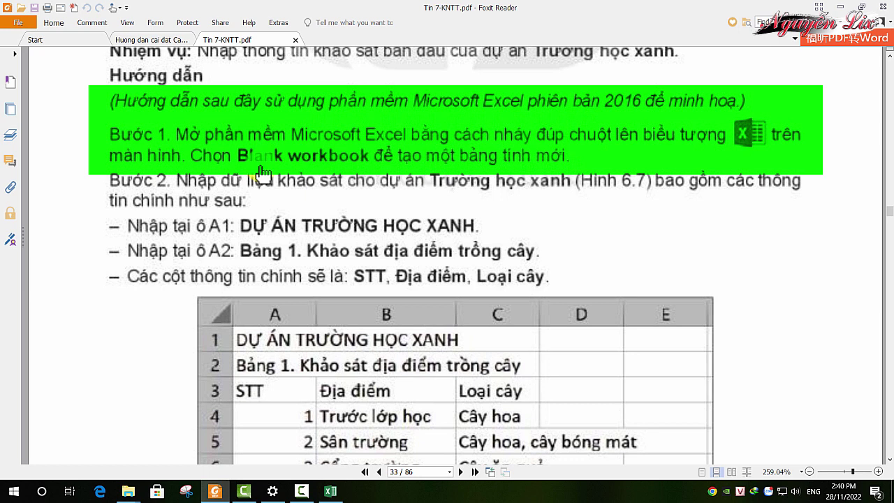
Step: Close the practice workbook choosing Don't Save
click(330, 491)
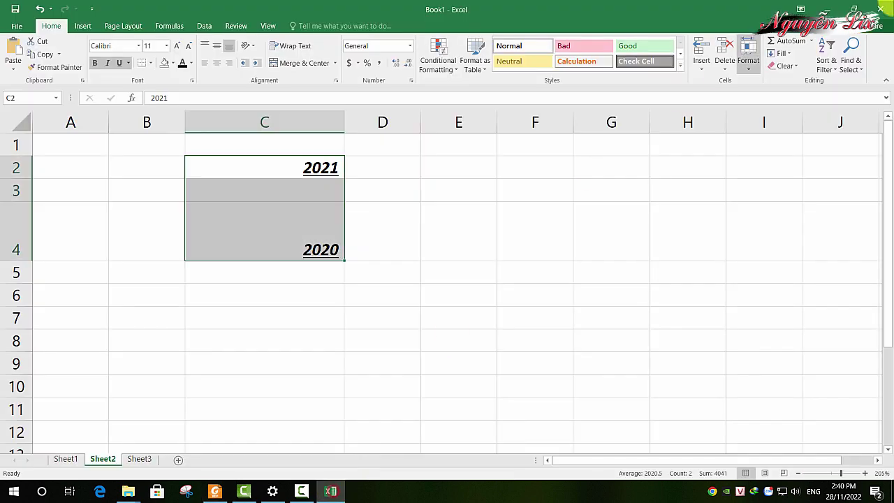
click(881, 9)
click(475, 269)
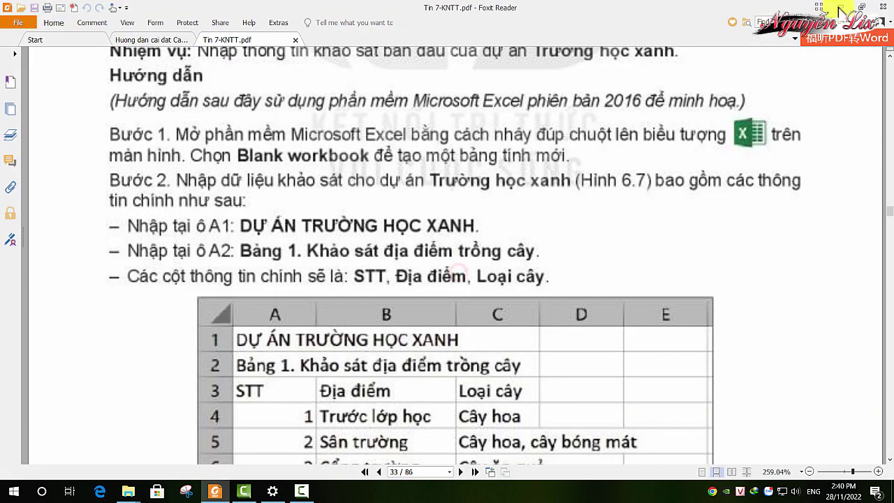
Step: Relaunch Excel 2016 from the desktop, maximise it and start a new blank workbook
click(840, 8)
double_click(66, 195)
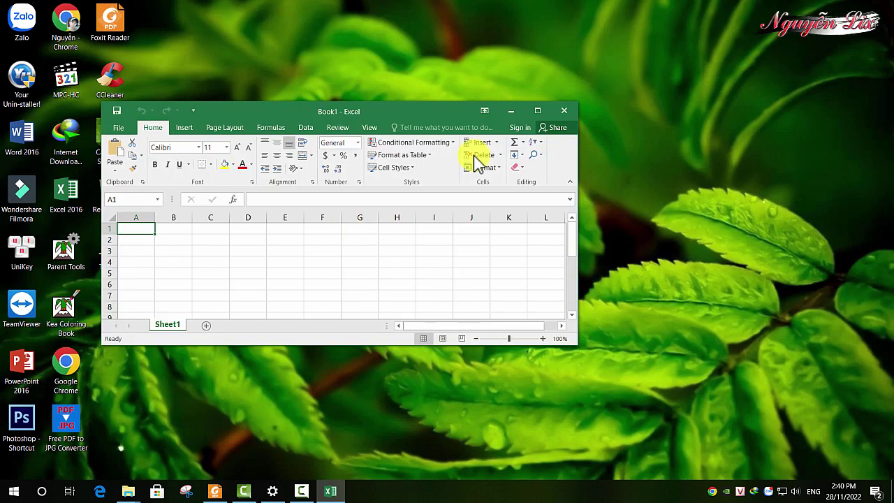
click(538, 111)
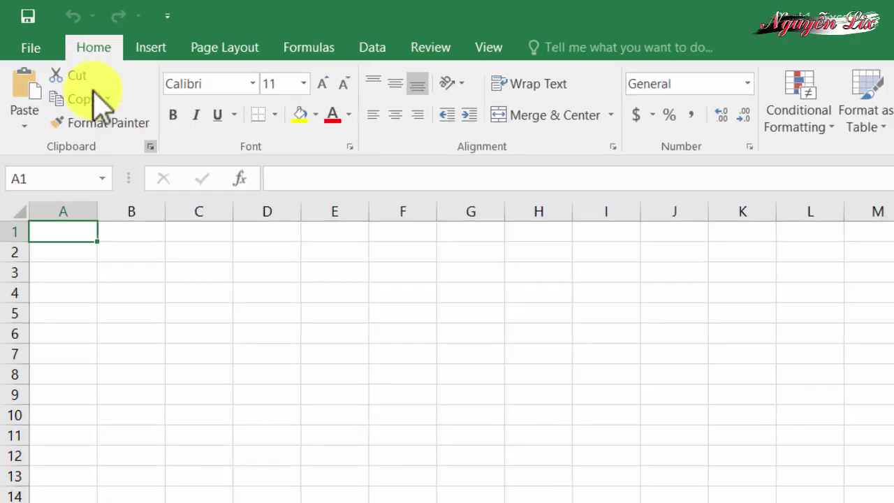
click(19, 23)
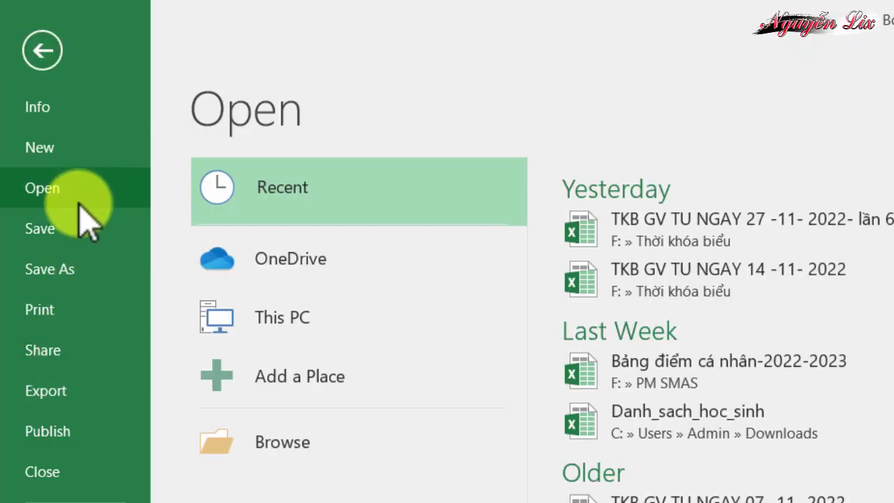
click(63, 148)
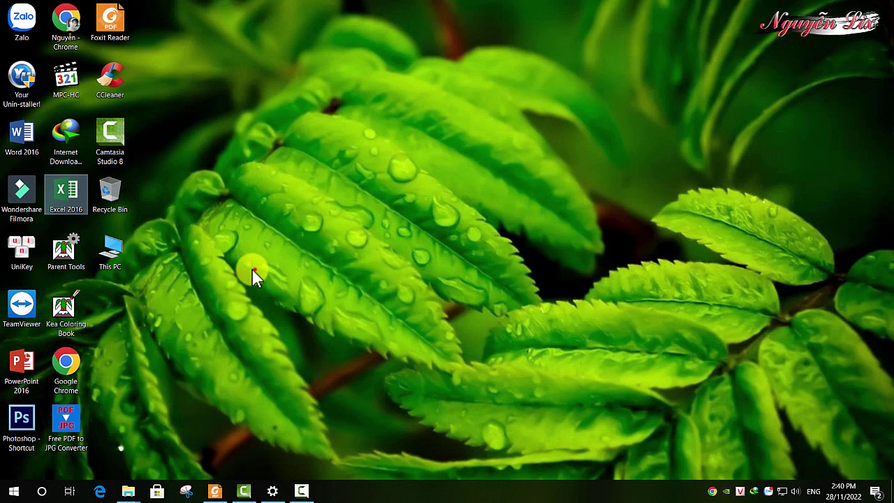
double_click(74, 209)
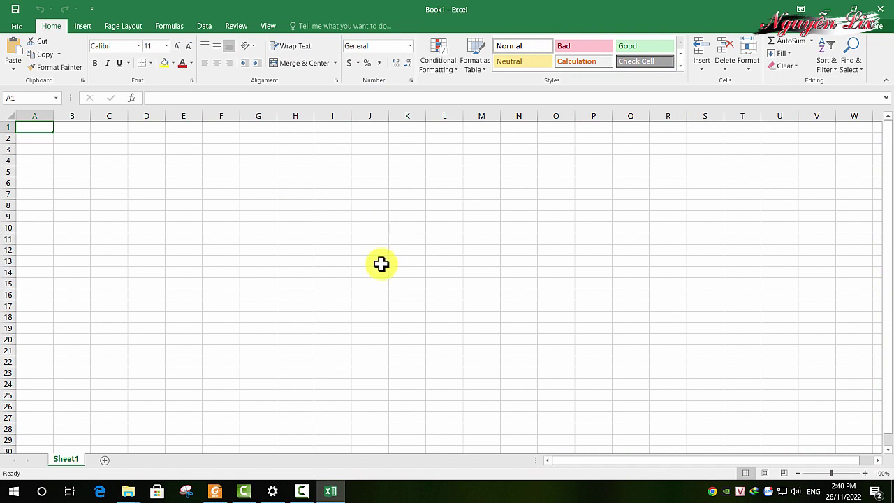
click(215, 491)
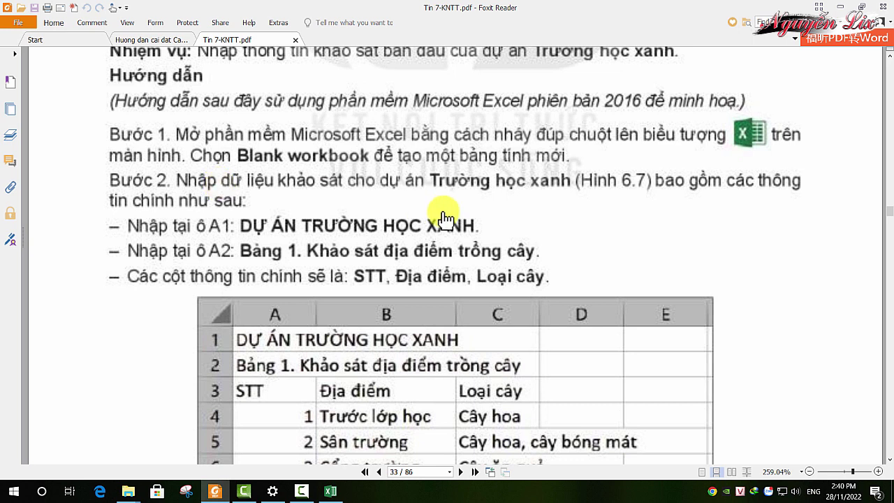
Step: Review the Hình 6.7 survey table, then minimise Excel and Foxit Reader to reveal the desktop
scroll(445, 218, down, 5)
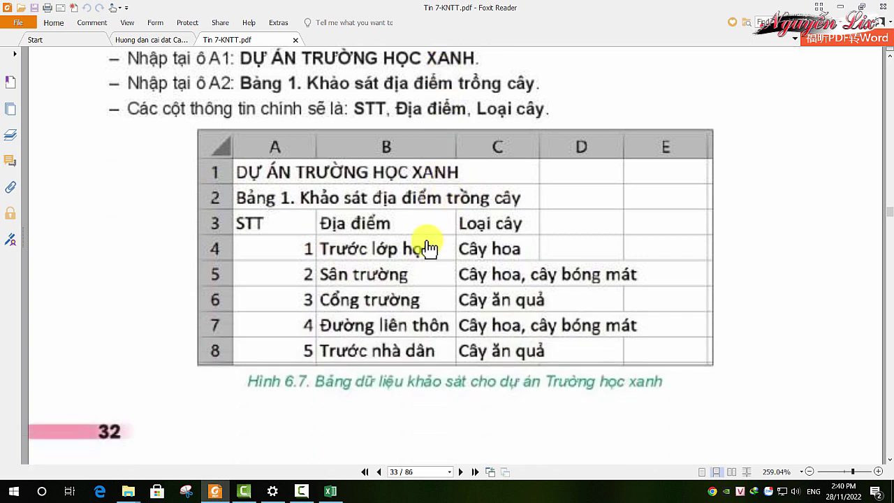
scroll(426, 242, up, 2)
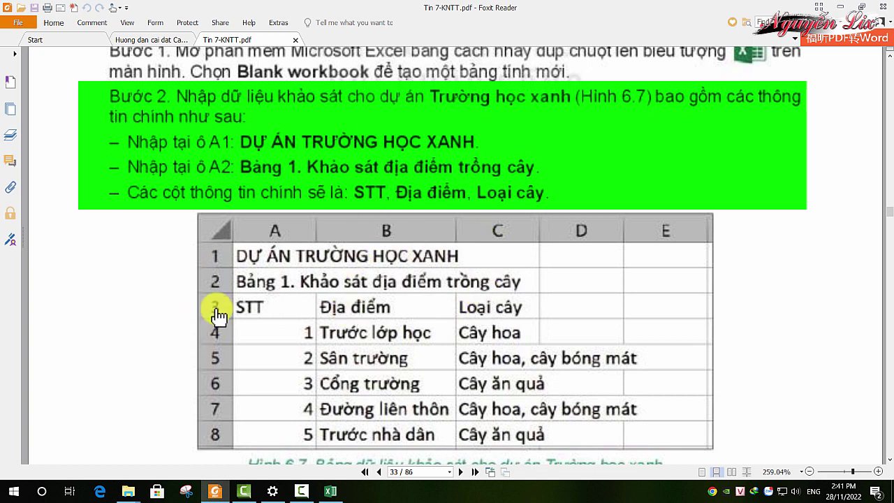
scroll(426, 345, down, 2)
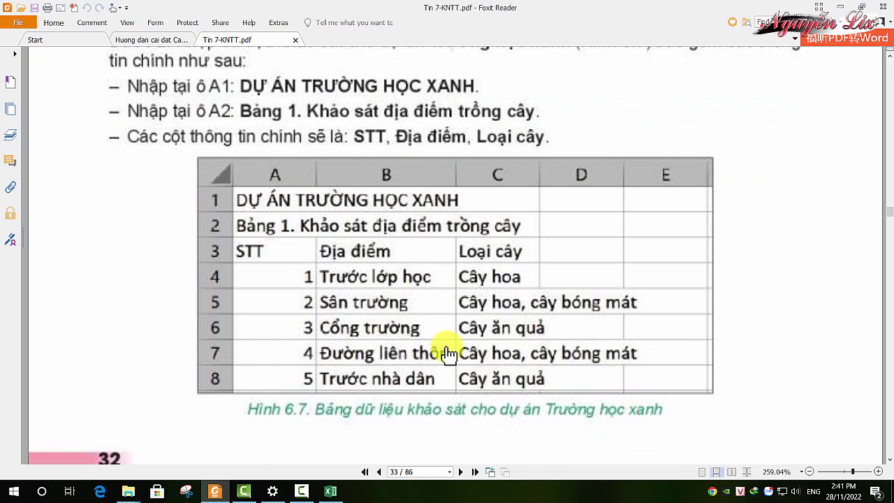
click(333, 491)
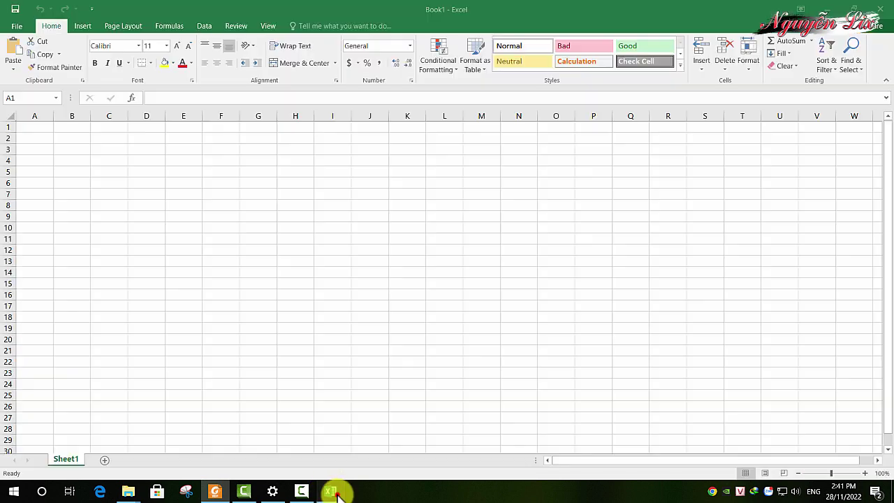
ctrl+scroll(274, 243, up, 5)
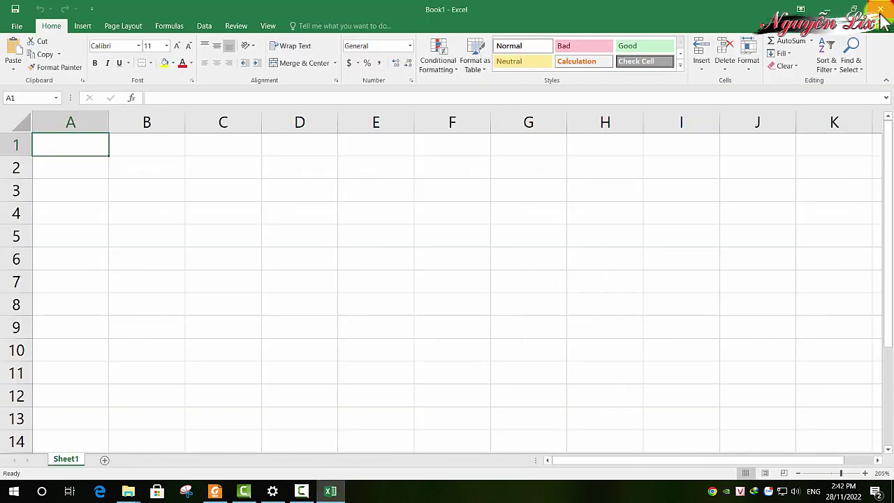
click(824, 8)
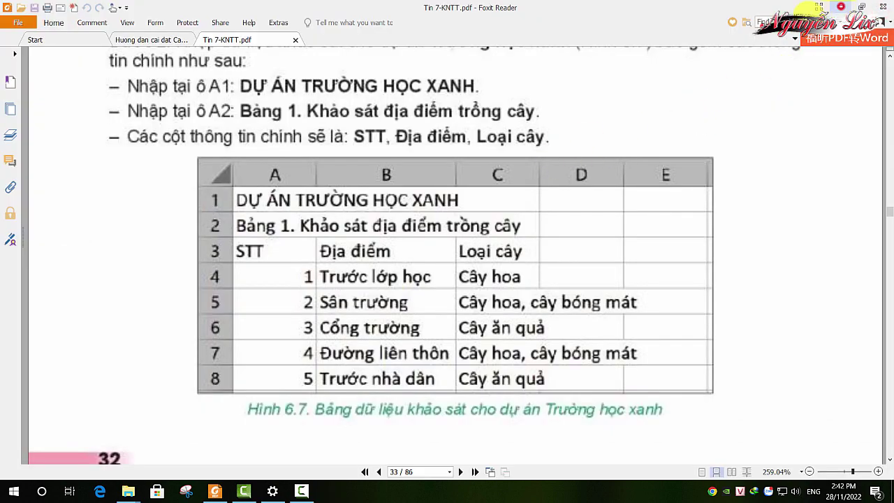
click(841, 7)
Step: In a new blank workbook, enter DỰ ÁN TRƯỜNG HỌC XANH in A1 and the Bảng 1 survey caption in A2
double_click(77, 196)
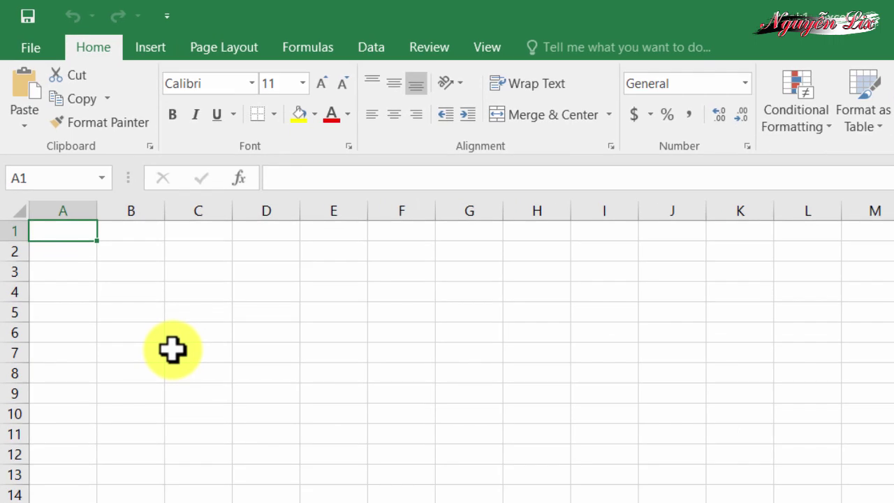
ctrl+scroll(115, 268, up, 4)
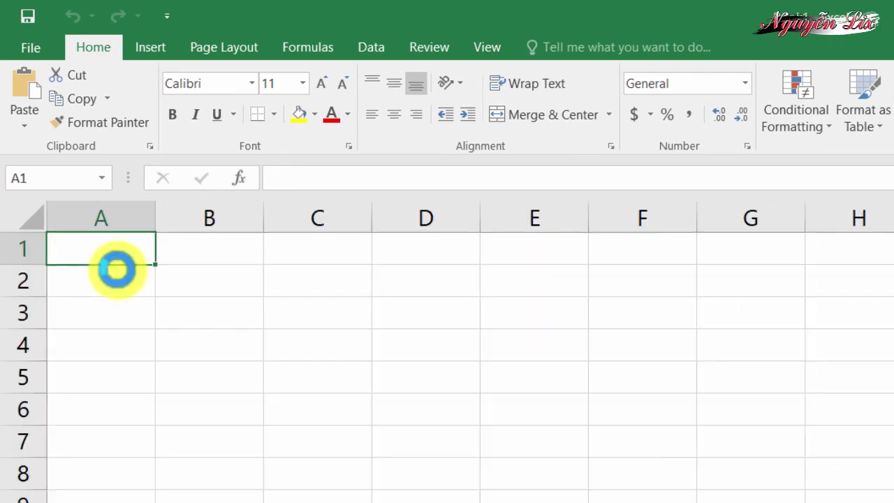
ctrl+scroll(115, 267, up, 2)
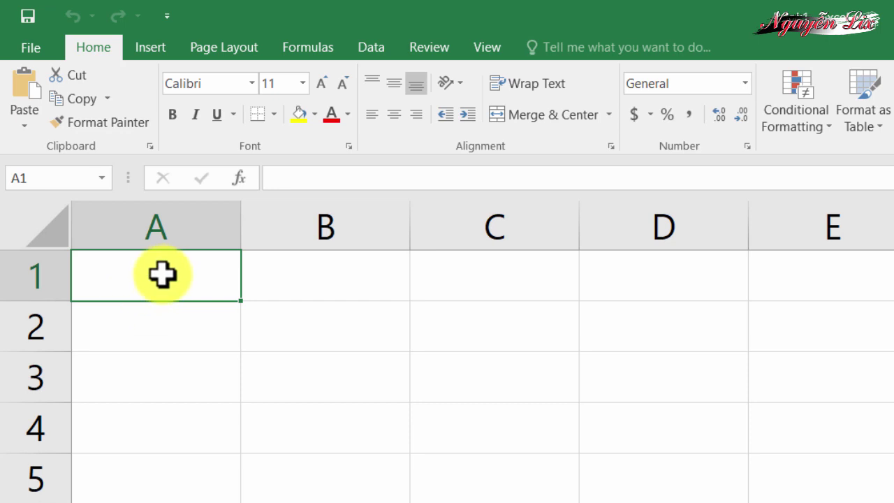
text(DỰ ÁN)
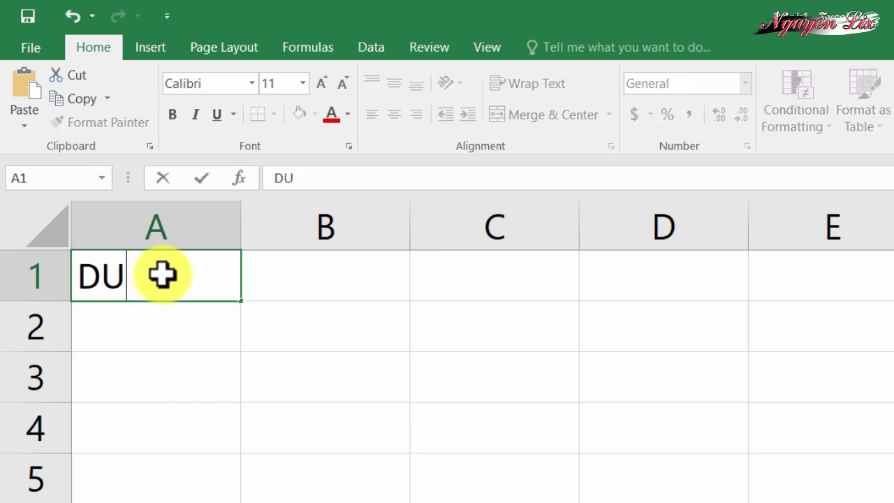
text(TRƯƠỜNG HOCj )
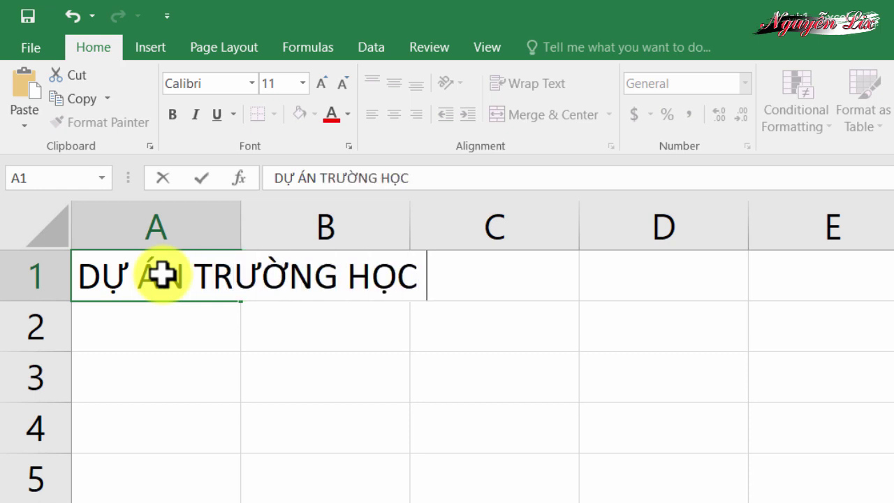
text(XI)
key(BackSpace)
key(BackSpace)
text(XANH)
key(Return)
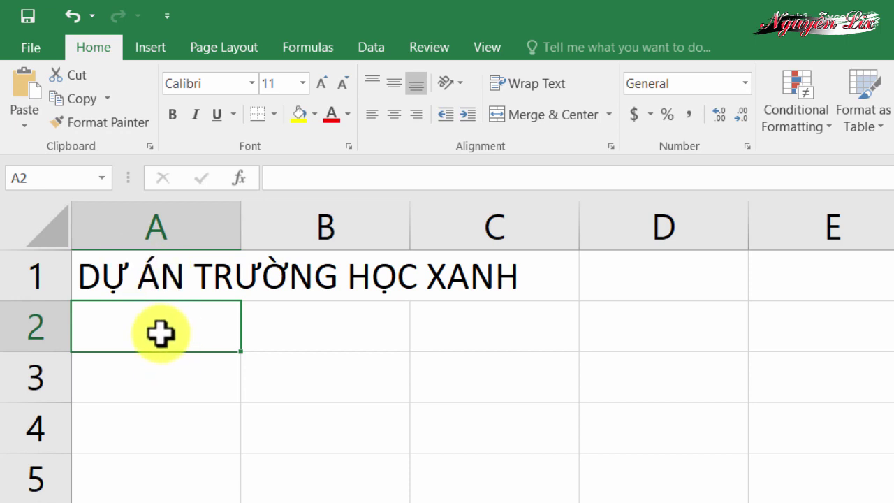
text(Bangr 1)
text(.)
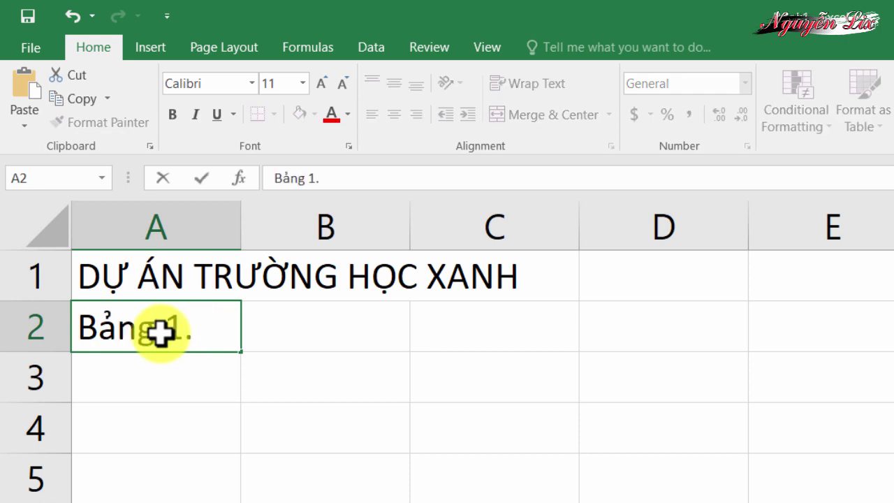
text( Khao)
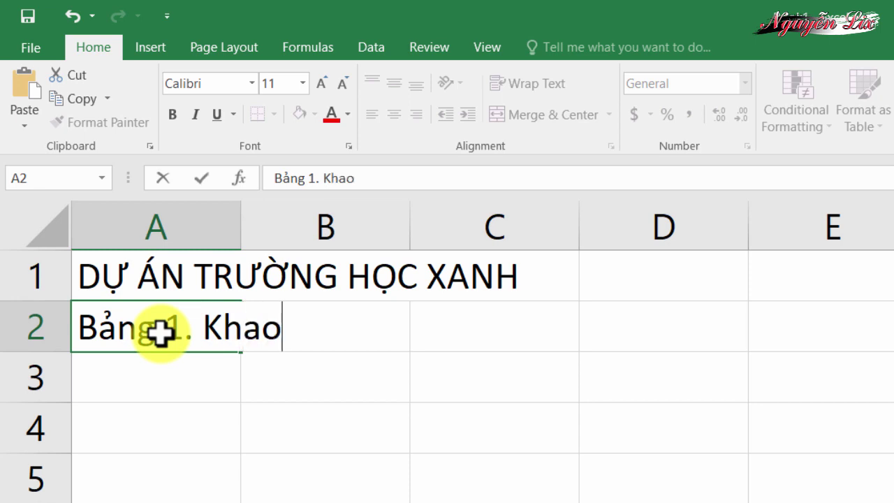
text(r sats ddiaj diemder troongf )
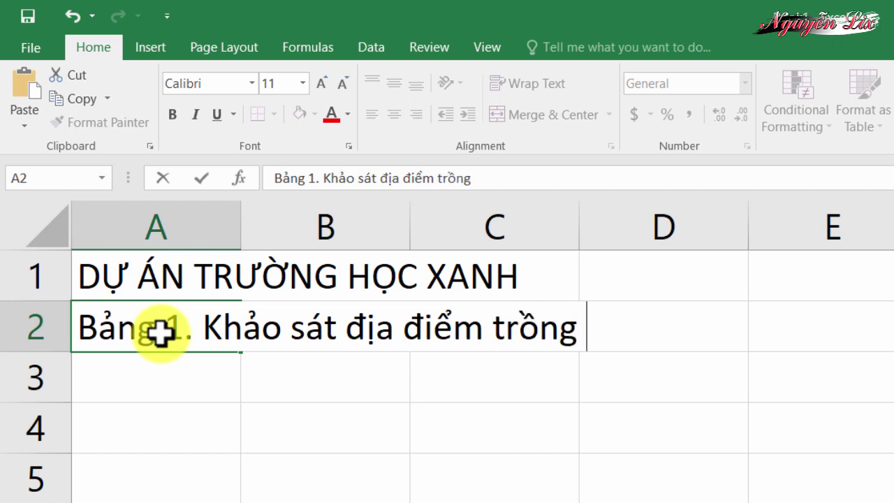
text(caay)
key(Return)
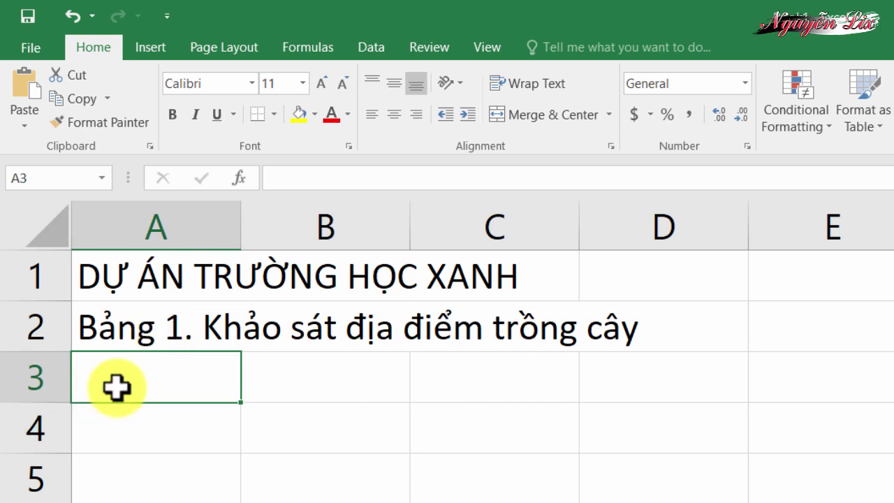
Step: Enter the headers STT, Địa điểm and Loại cây in A3:C3
text(SST)
key(BackSpace)
key(BackSpace)
text(TT)
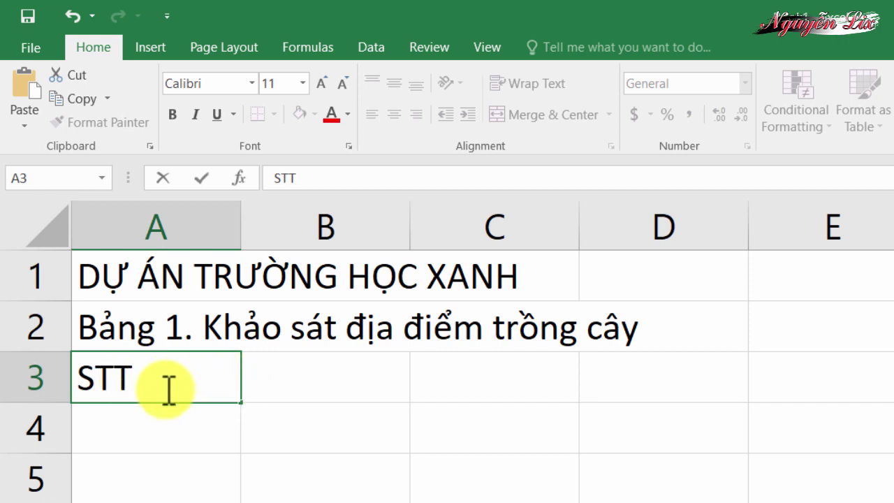
key(Return)
click(236, 377)
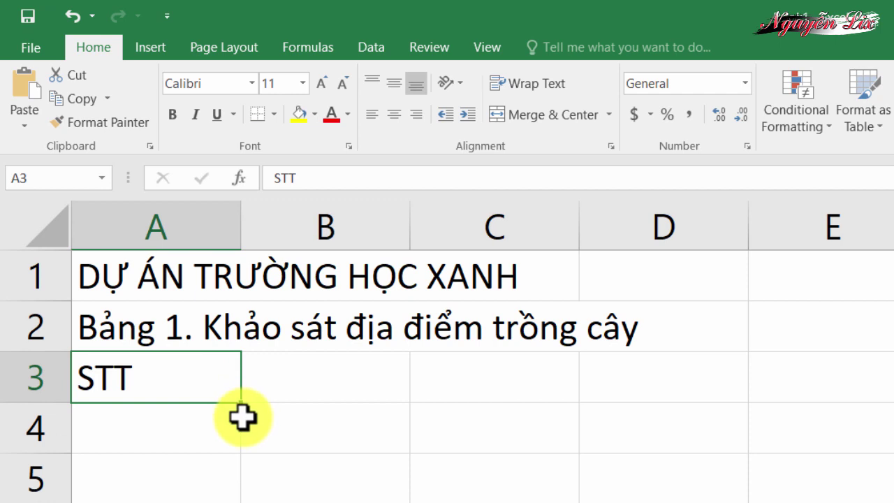
click(333, 374)
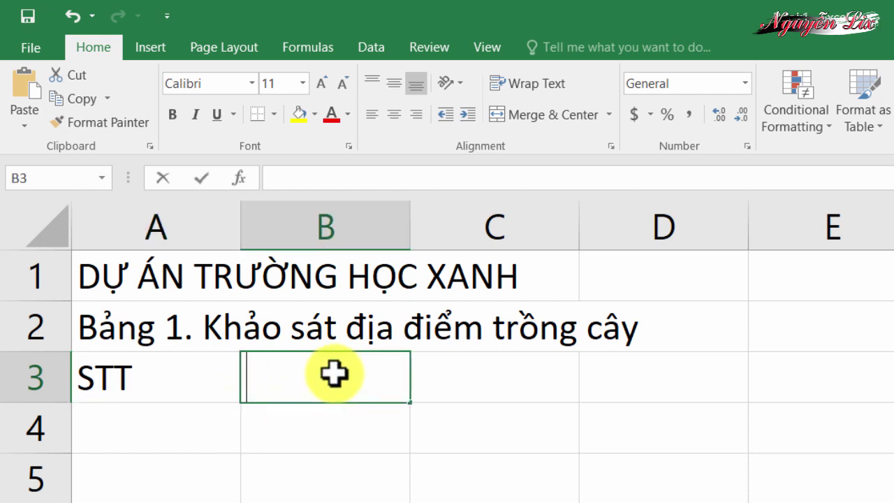
text(Địa)
text( điểm)
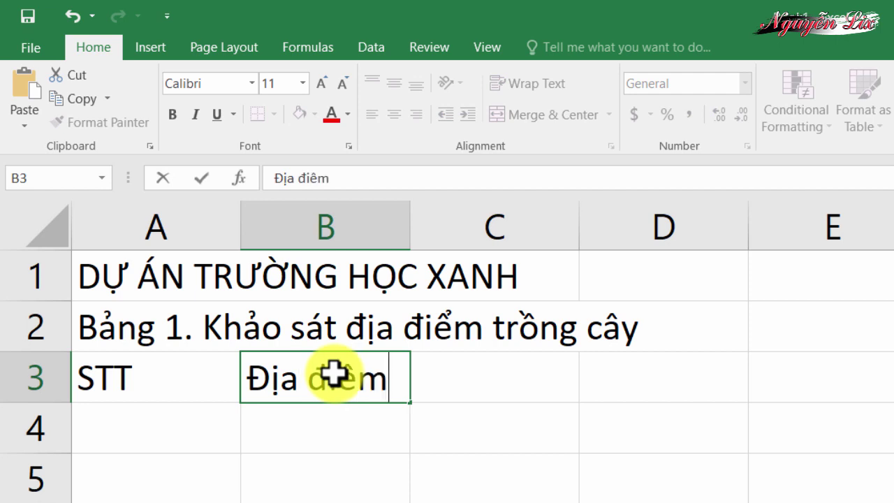
key(Return)
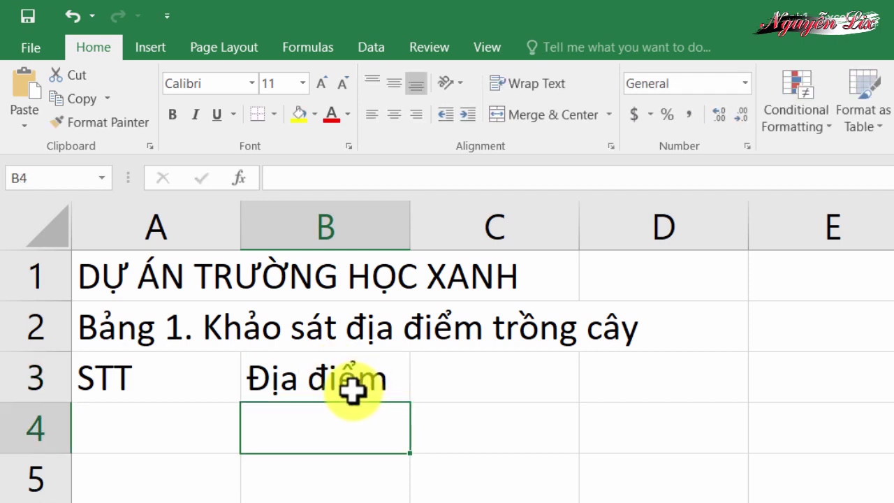
click(480, 385)
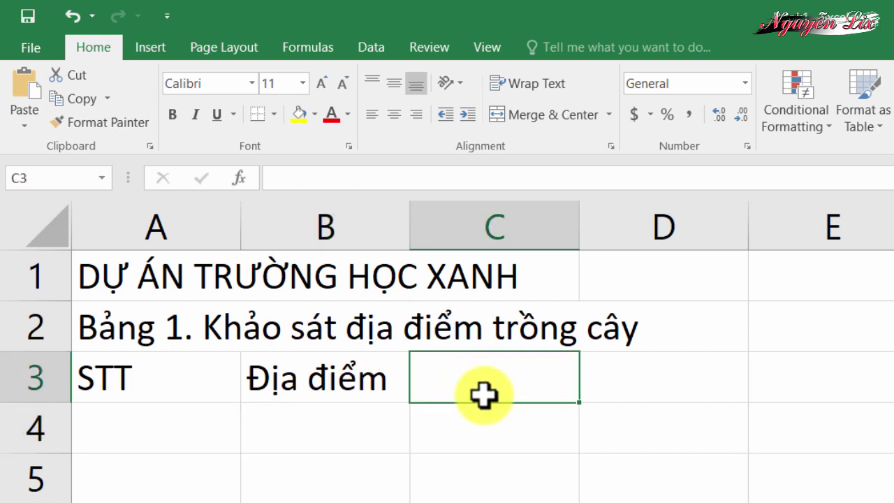
text(Loại dc)
key(BackSpace)
key(BackSpace)
text(caây)
key(Return)
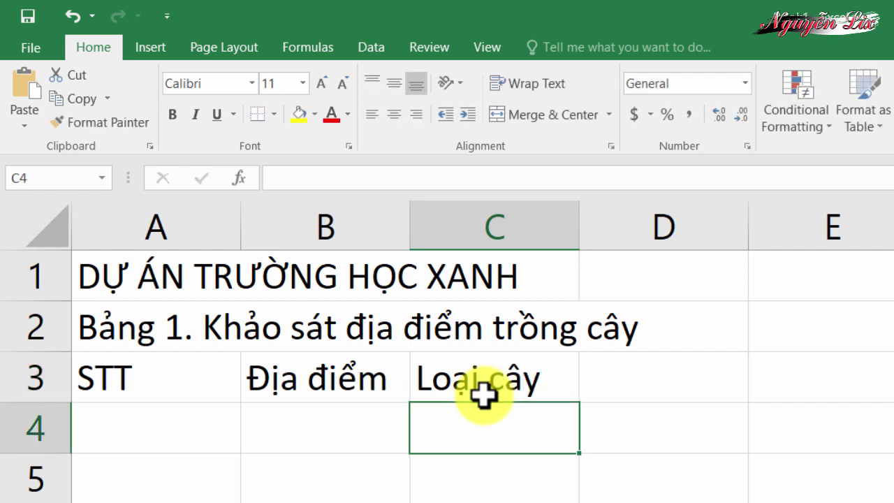
click(179, 426)
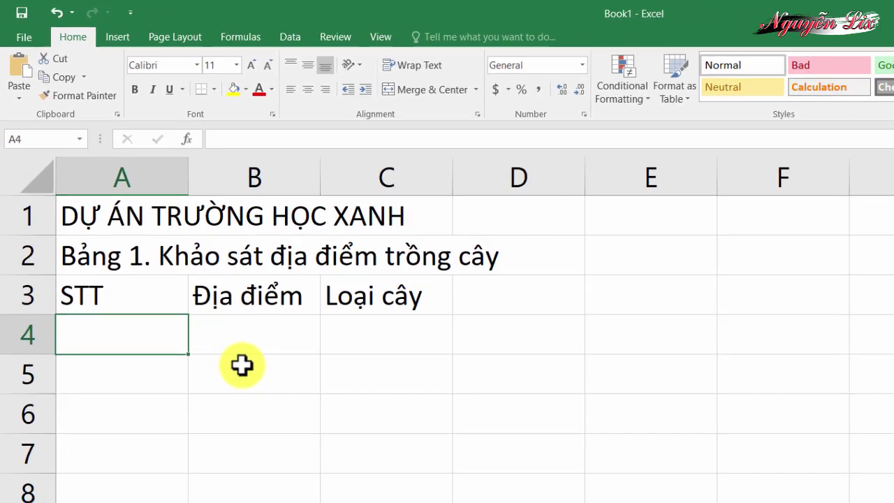
Step: Number the STT cells A4:A8 from 1 to 5 by entering 1 and 2, then filling the series down
text(1)
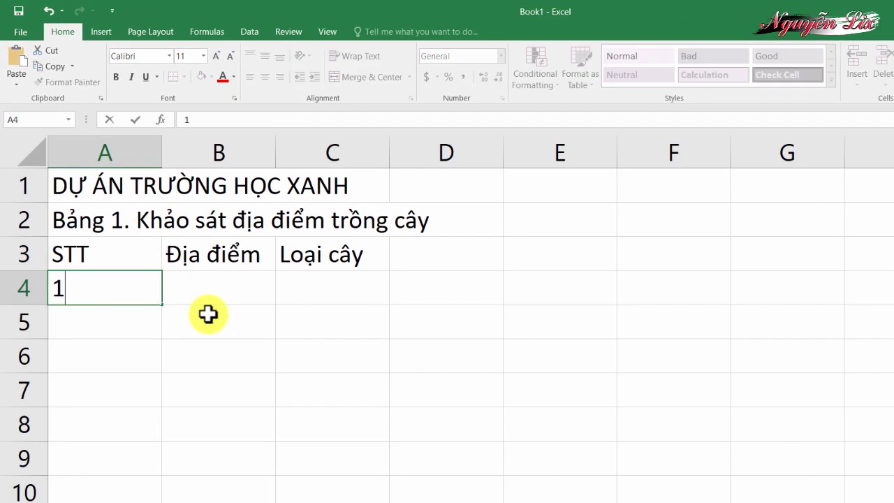
key(Return)
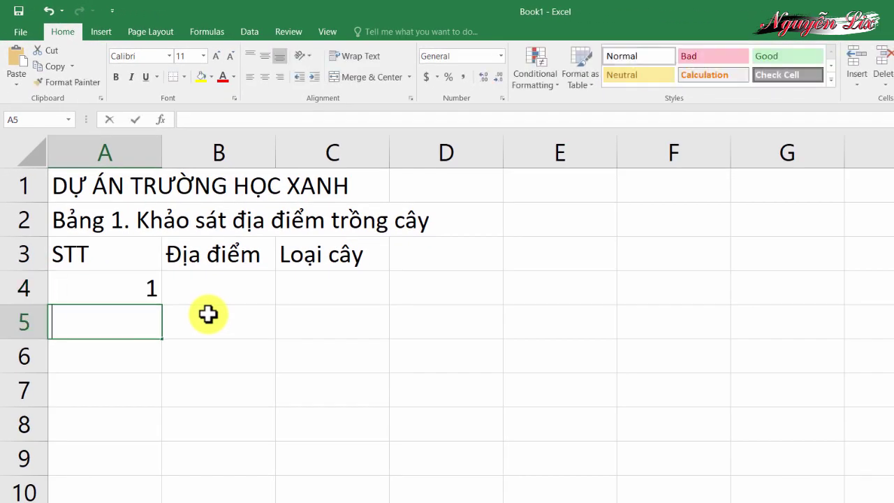
text(2)
key(Return)
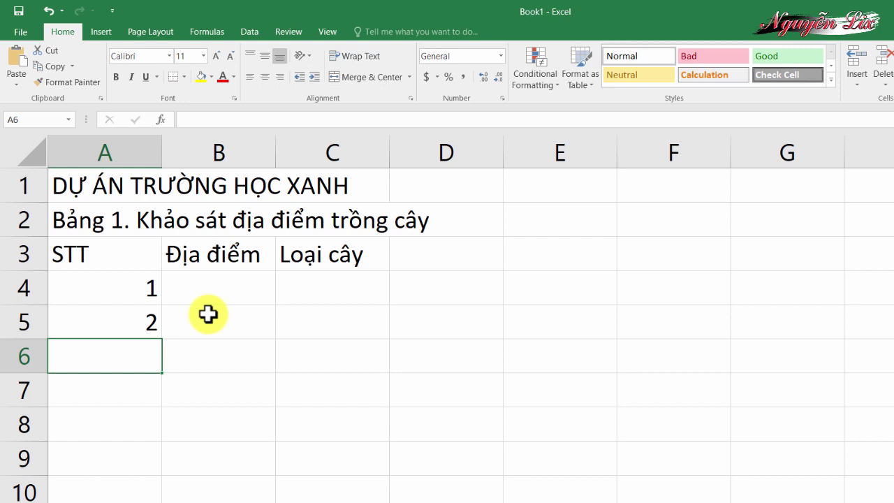
click(150, 281)
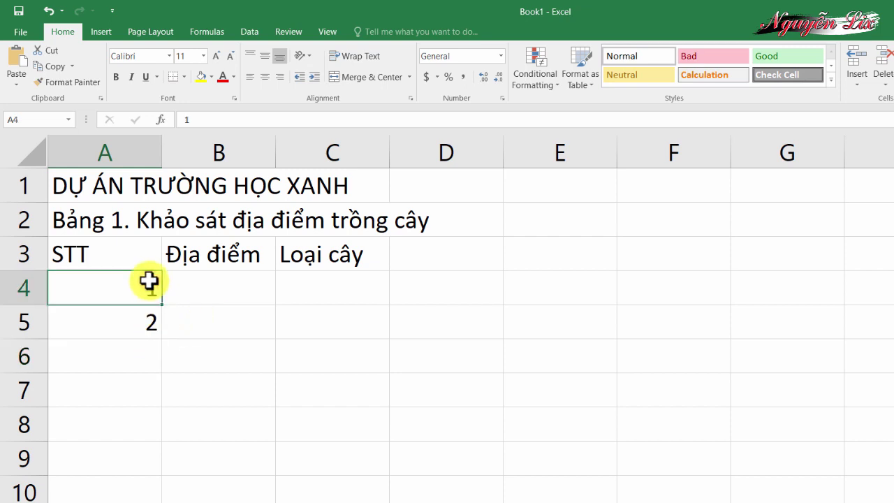
drag(150, 281, 150, 318)
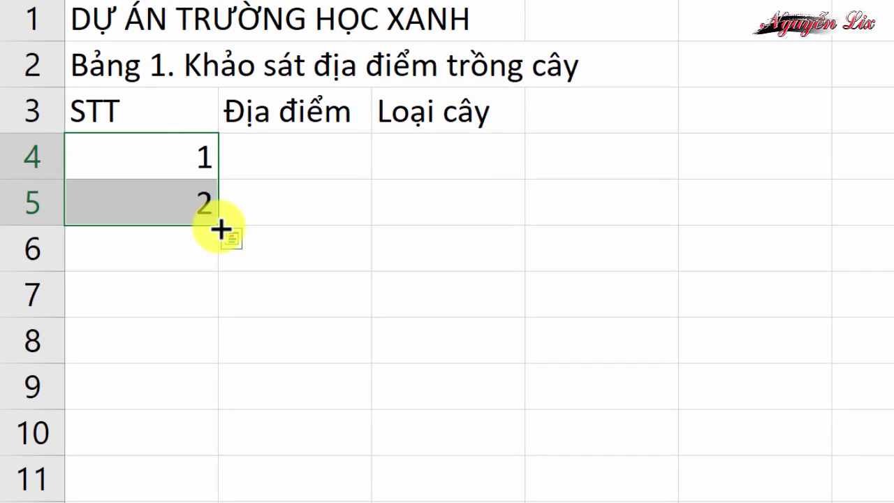
drag(221, 229, 216, 356)
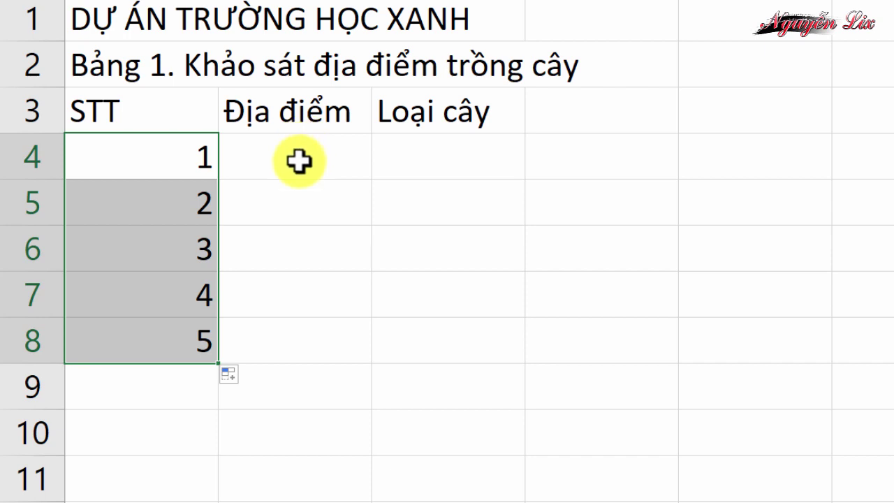
Step: Enter 'Trước lớp học' in B4 and 'Sân trường' in B5
click(298, 162)
text(Tr)
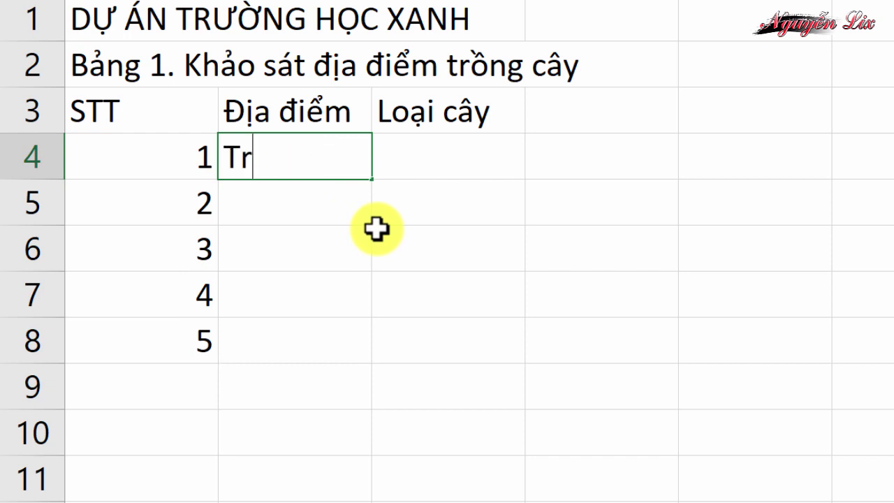
text(ươớc lớp)
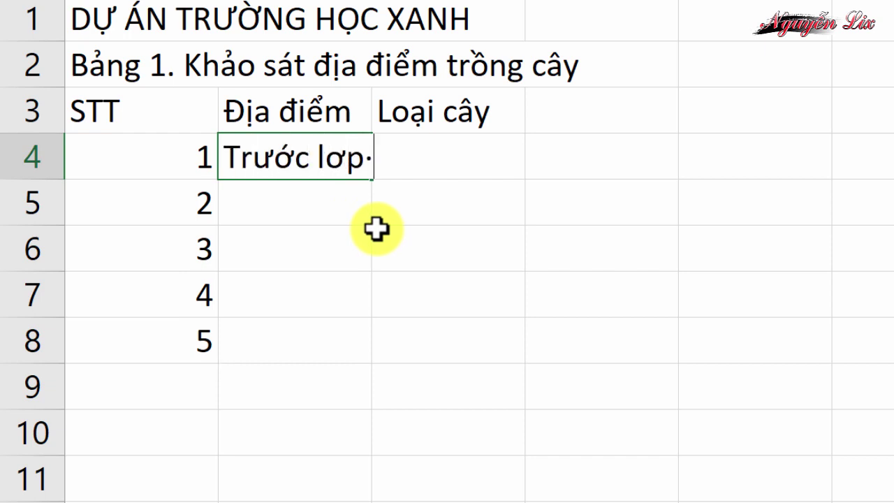
text(hoọc)
key(Return)
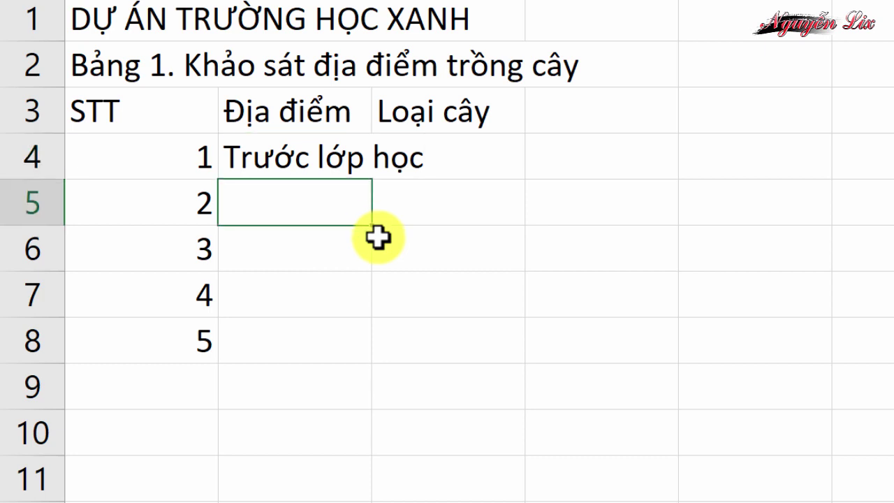
text(sa)
key(BackSpace)
key(BackSpace)
text(Sân truo)
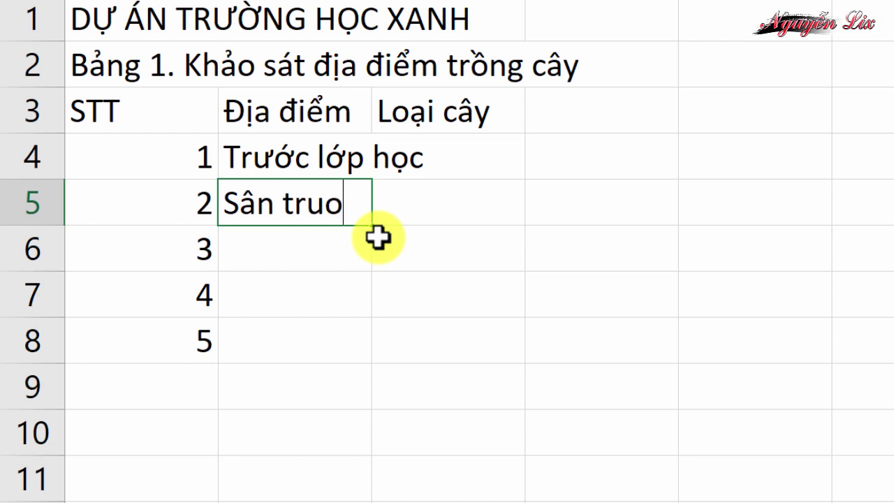
key(BackSpace)
key(BackSpace)
text(ường)
key(Return)
Step: Enter 'Cổng trường', 'Đường liên thôn' and 'Trước nhà dân' in B6 to B8
text(Coông tr)
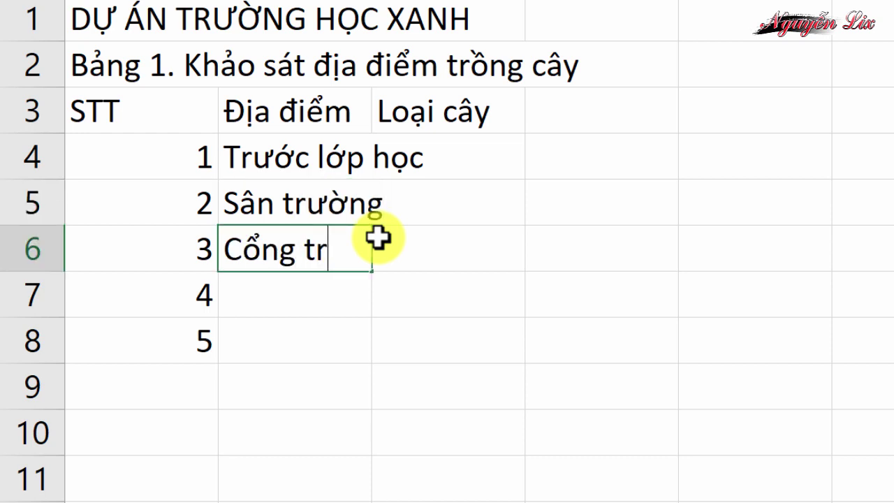
text(ươờng)
key(Return)
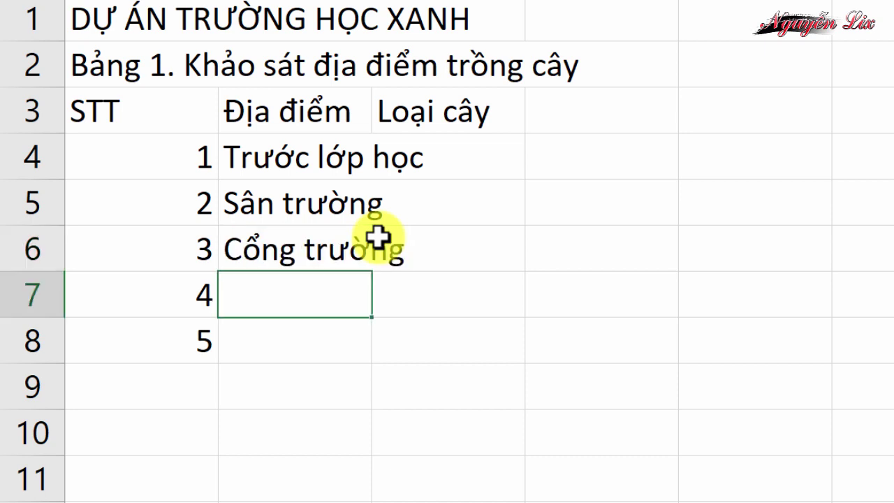
text(Đường li)
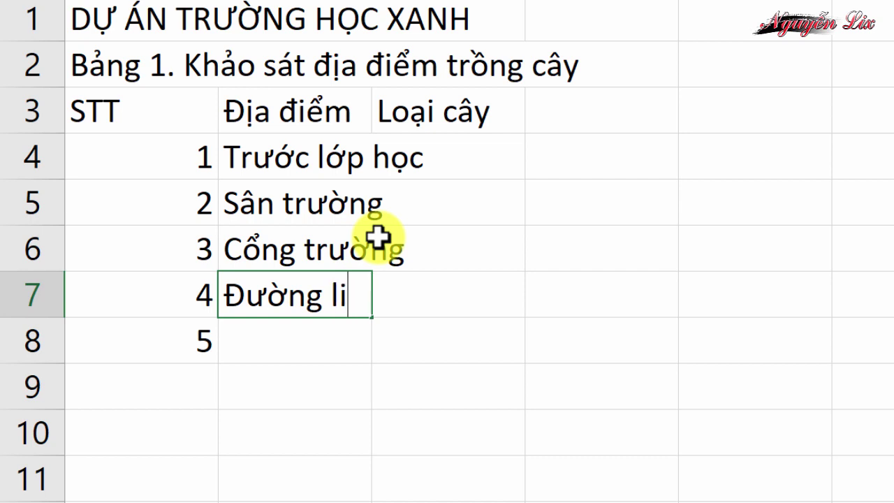
text(ên thô)
text(n)
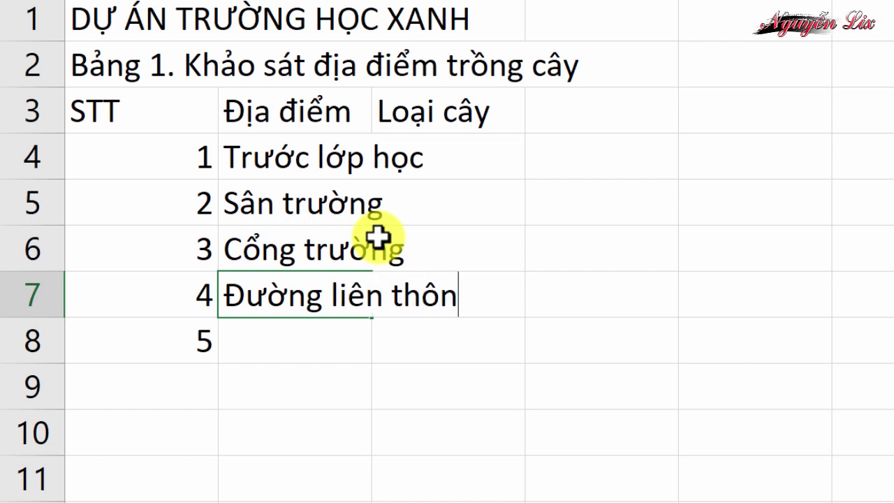
key(Return)
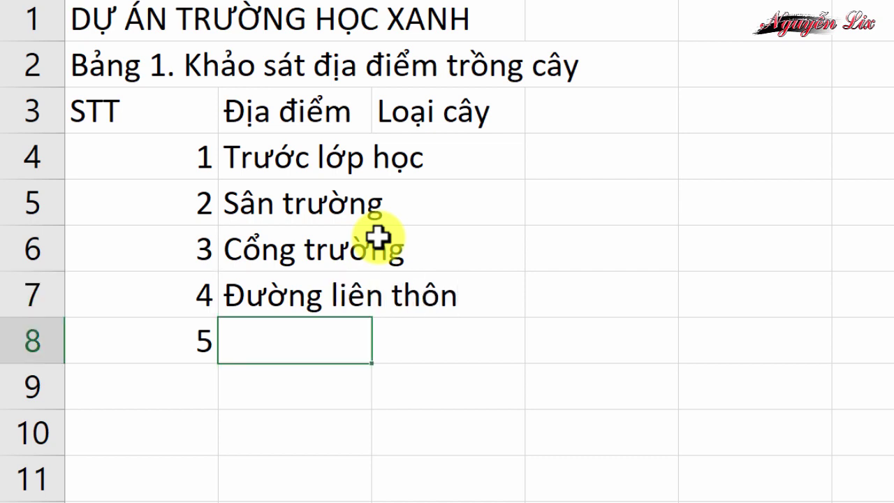
text(Trước)
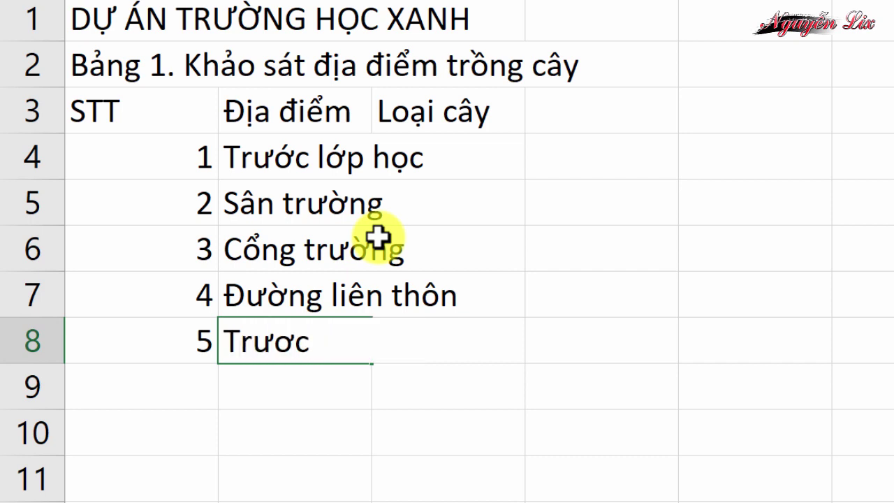
text( nhaf )
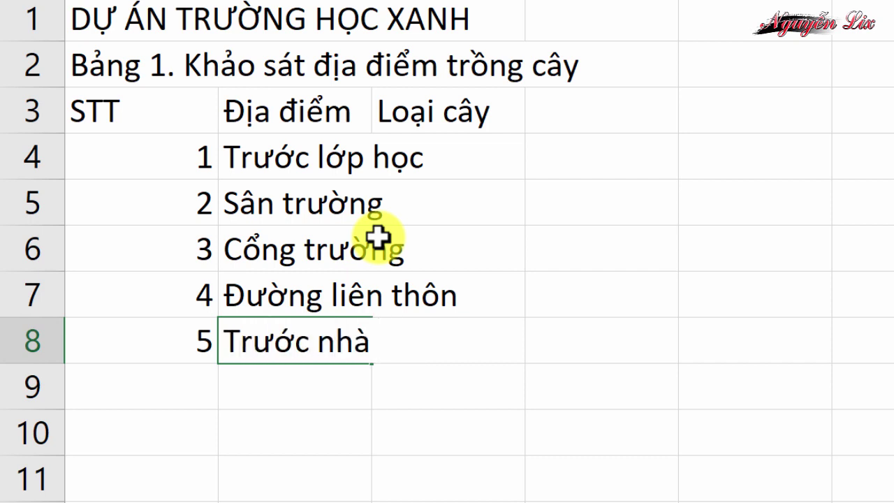
text(daan)
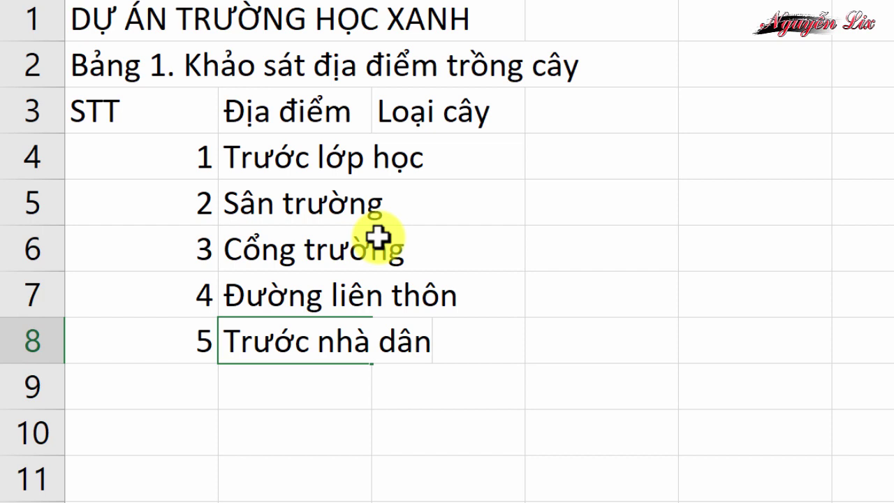
key(Return)
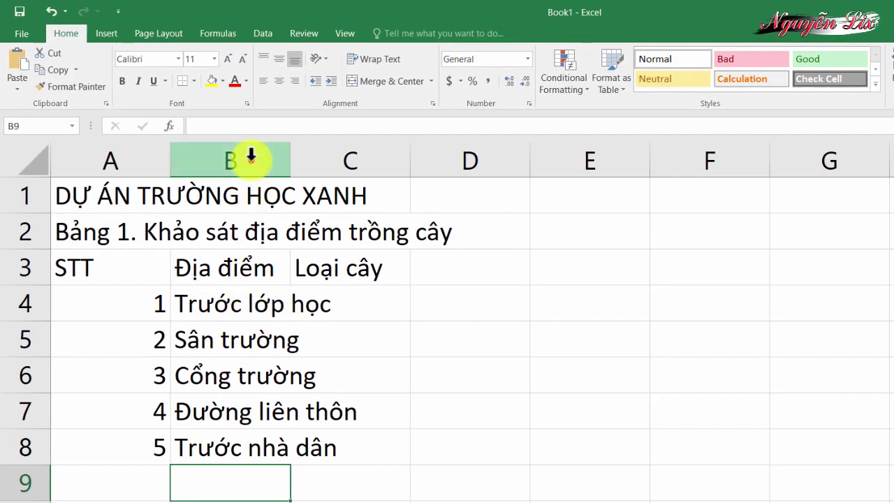
Step: Widen column B to about 13.89 so every location name fits
click(251, 155)
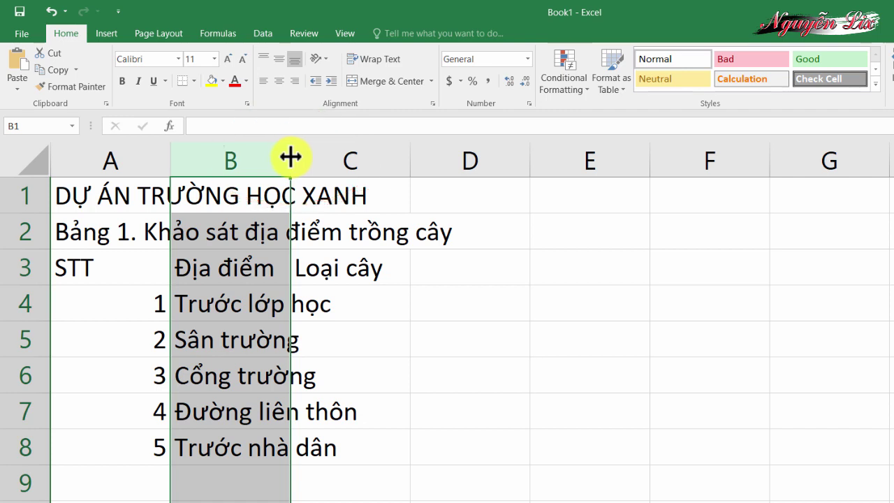
drag(291, 157, 370, 166)
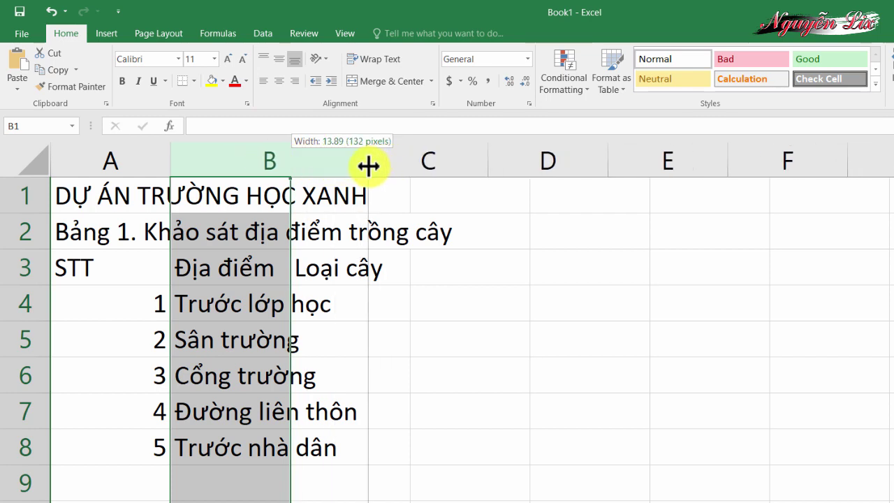
drag(370, 166, 368, 165)
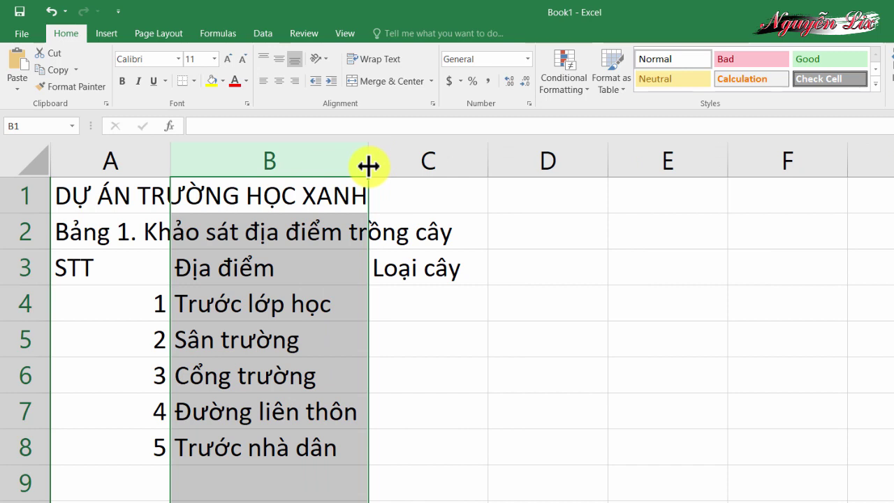
Step: Enter 'Cây hoa', 'Cây hoa, cây bóng mát' and 'Cây ăn quả' in C4 to C6, leaving C7 empty
click(410, 304)
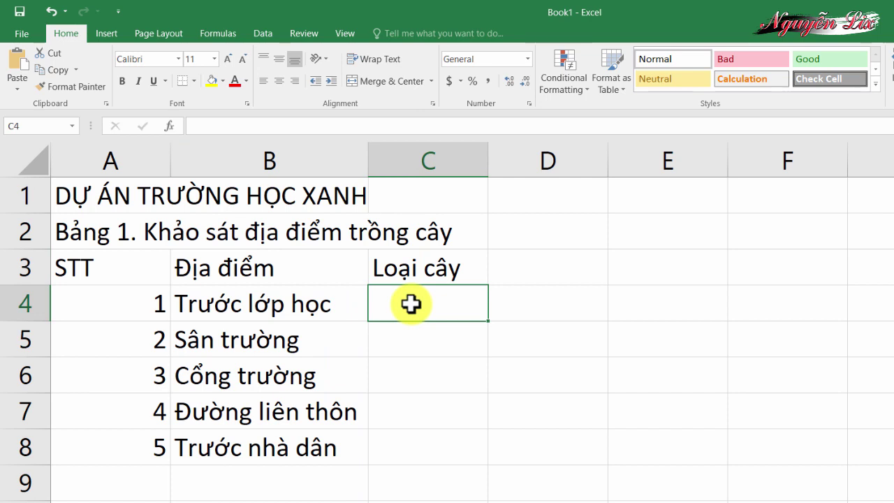
text(Cây hoa)
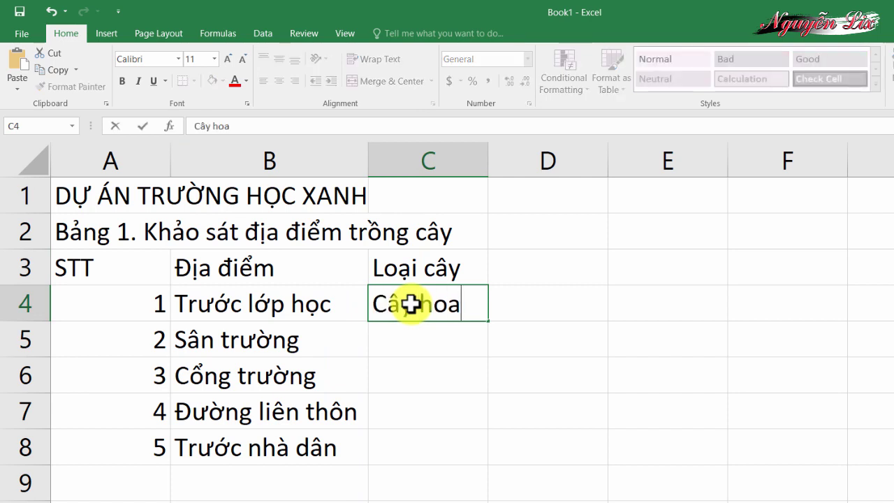
key(Return)
text(Cây hoa)
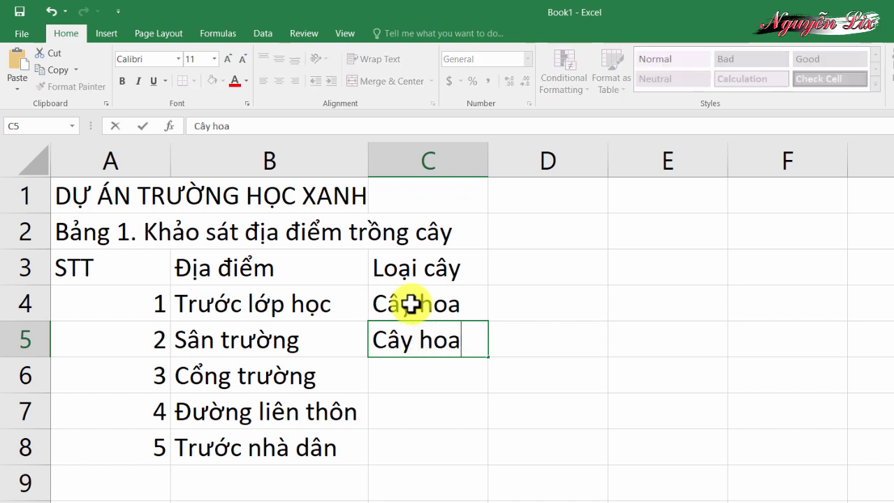
text(, cây )
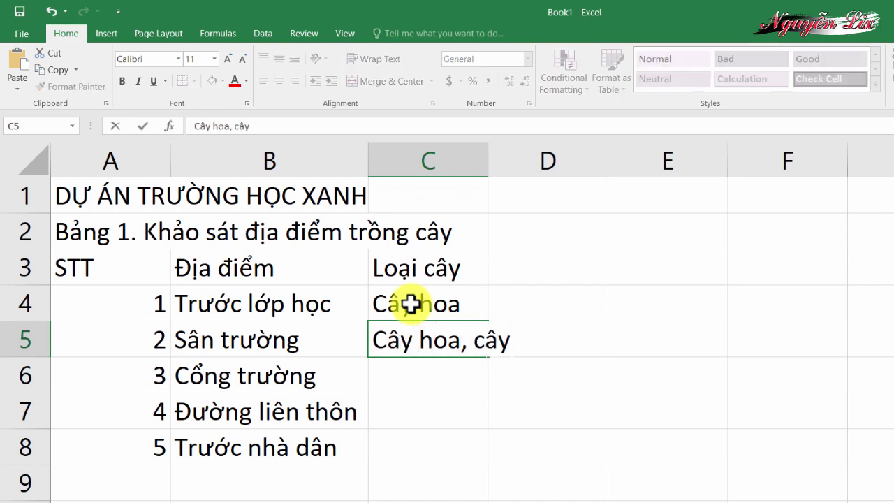
text(bong mat)
key(Return)
text(Cây )
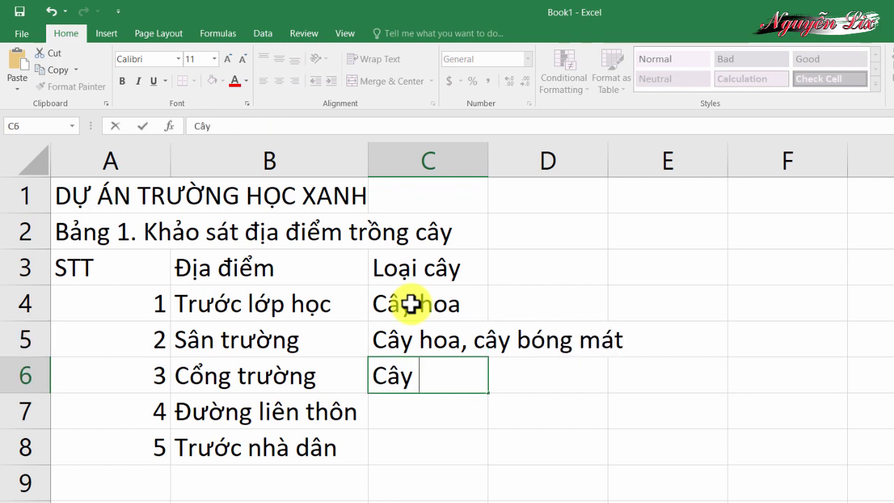
text(ăn quar)
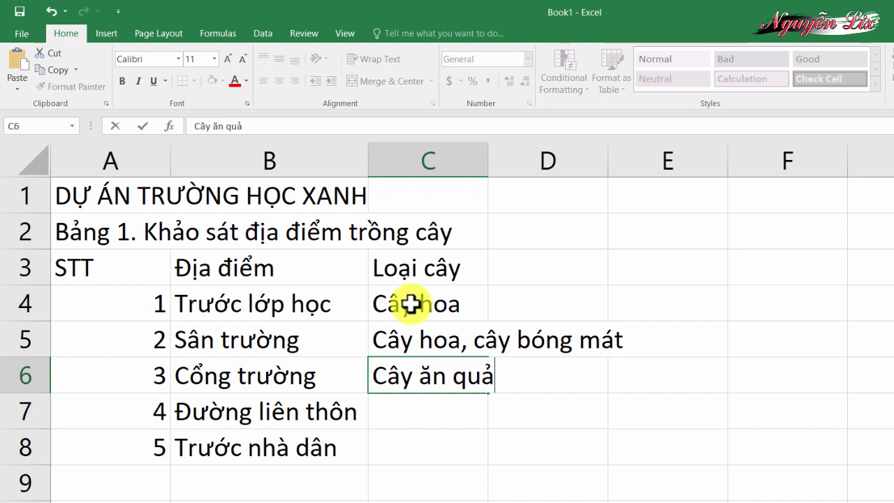
key(Return)
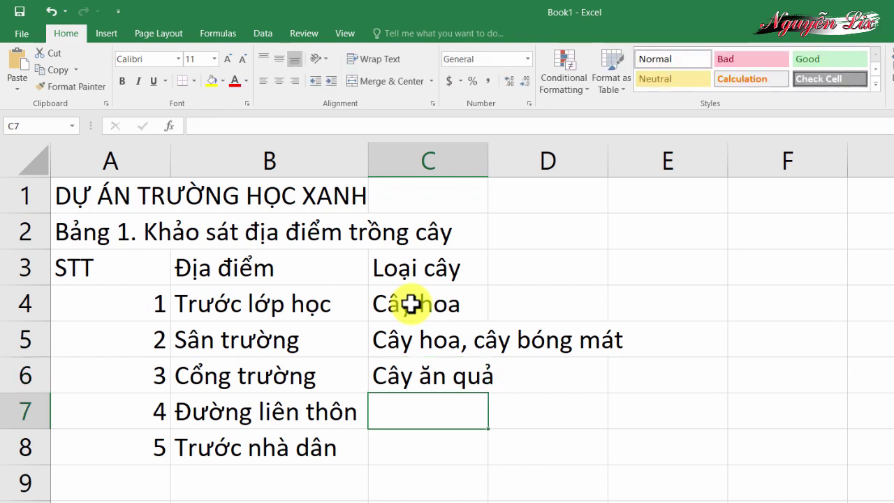
text(Cây)
key(BackSpace)
key(BackSpace)
key(BackSpace)
key(Escape)
Step: Copy 'Cây hoa, cây bóng mát' from C5 into C7
click(418, 339)
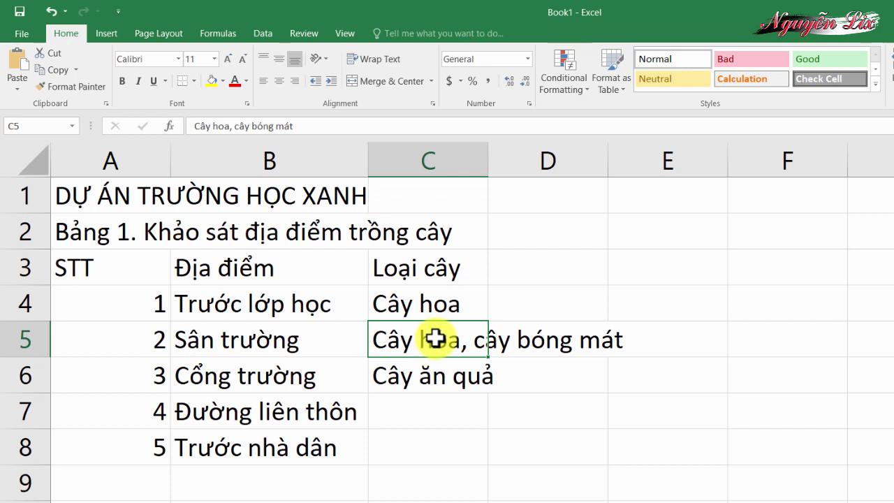
right_click(436, 338)
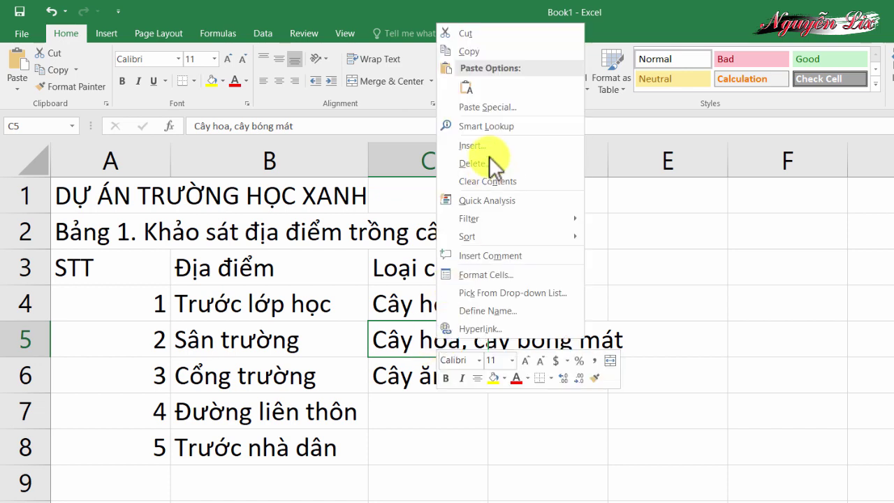
click(486, 53)
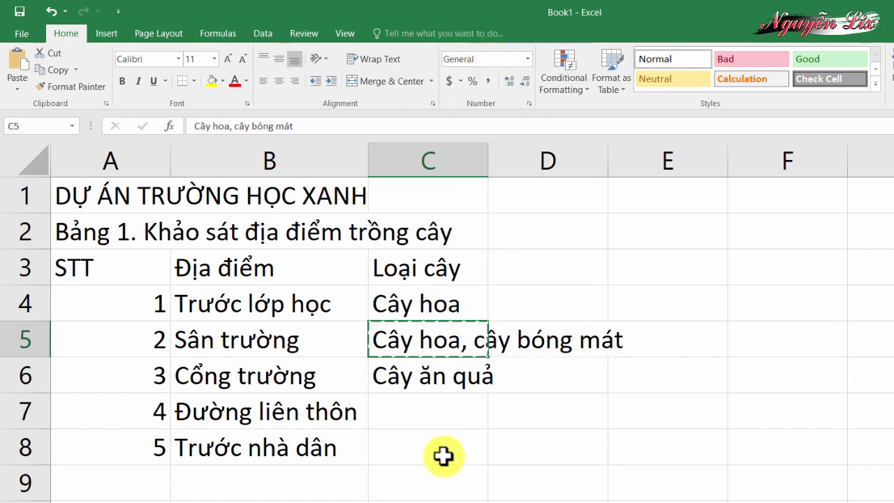
click(415, 416)
right_click(416, 417)
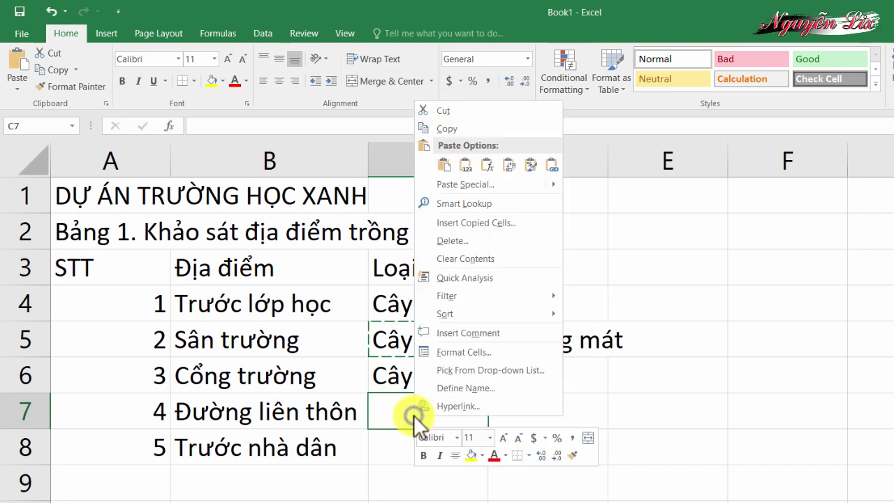
click(444, 167)
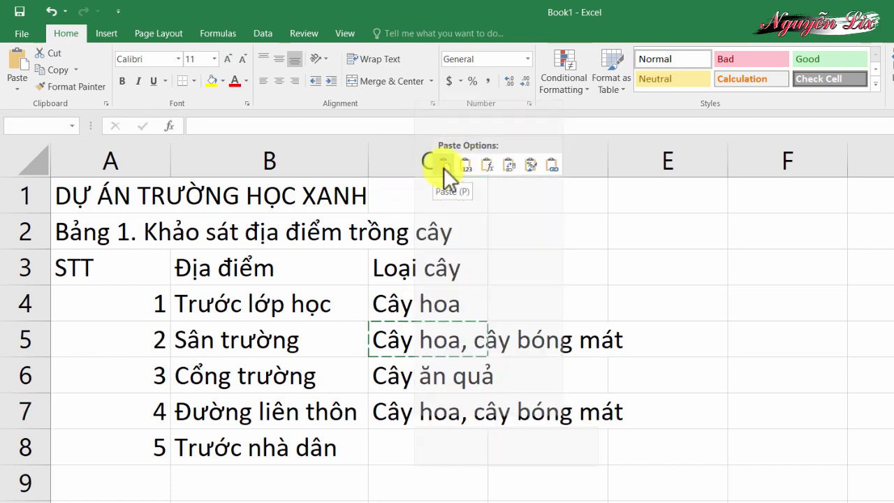
Step: Enter 'Cây ăn quả' in C8 using the AutoComplete suggestion
click(405, 452)
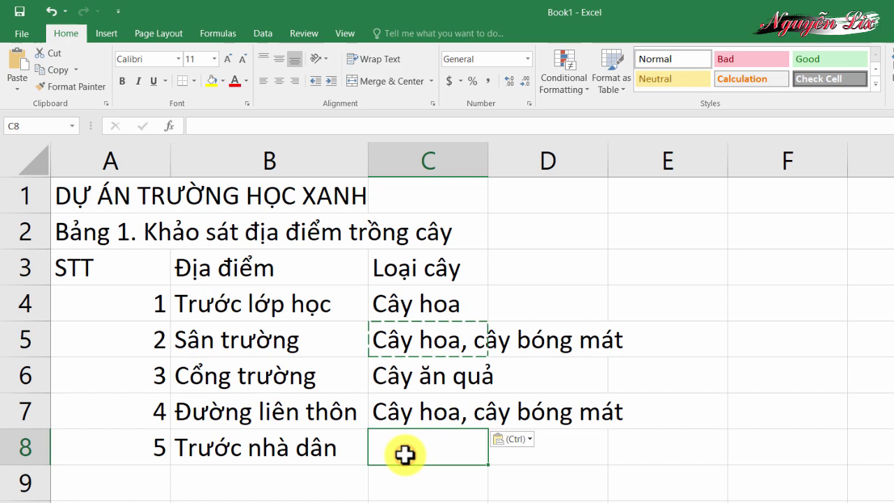
text(Cây)
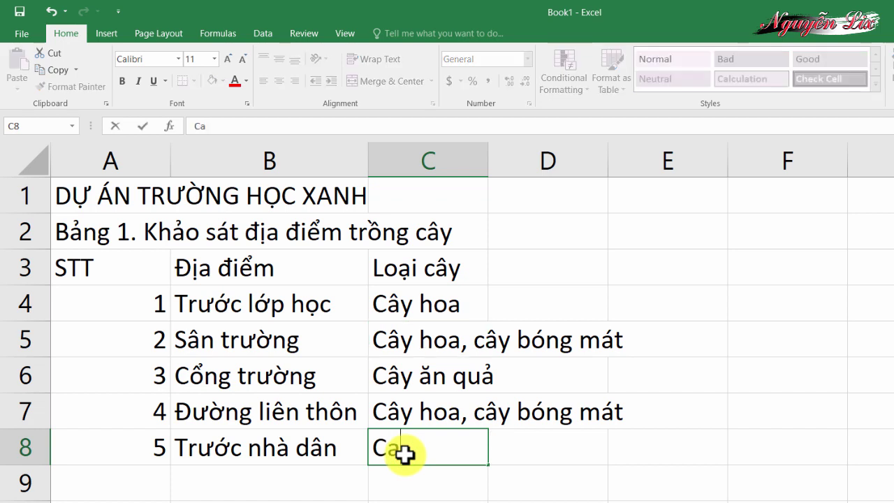
text( ăn)
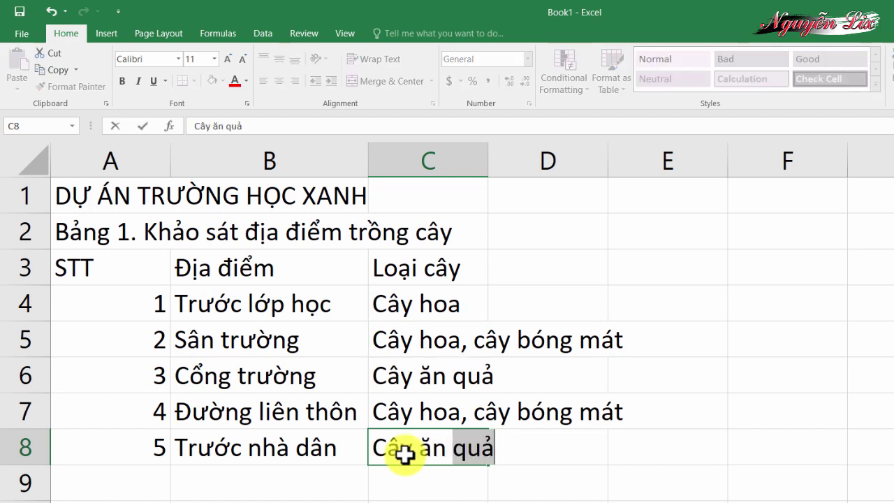
key(Tab)
key(Down)
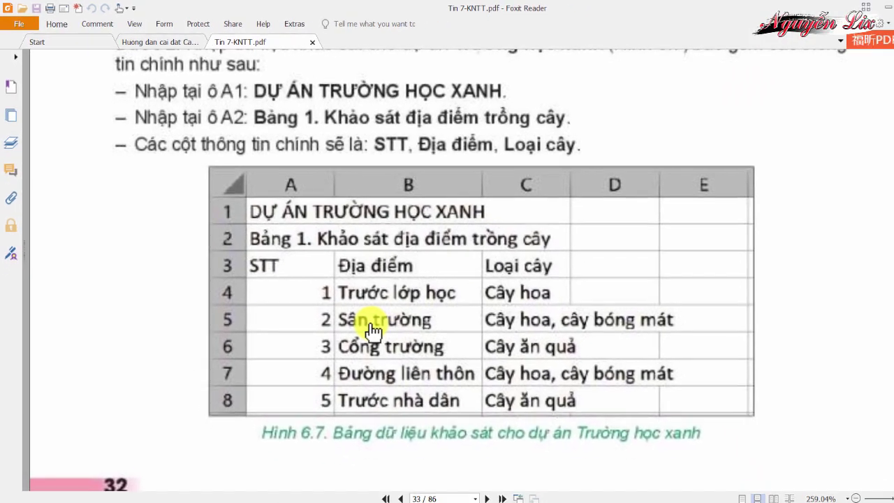
Step: Scroll further through the PDF guide, then go back to the Excel workbook
scroll(349, 314, down, 3)
scroll(293, 279, down, 5)
scroll(270, 265, down, 2)
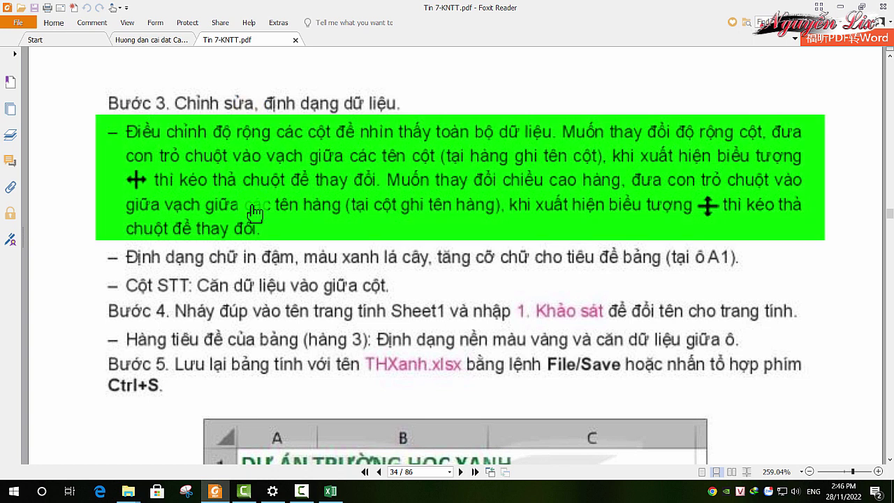
click(333, 492)
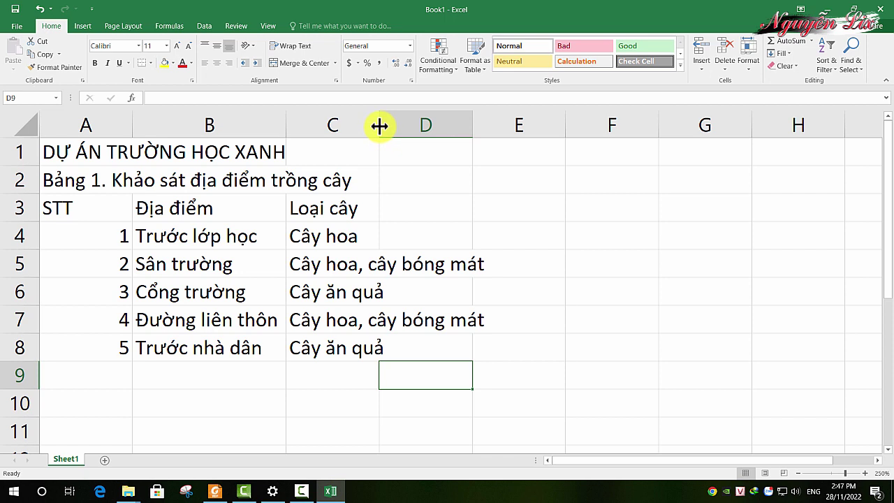
Step: Widen column C so entries like 'Cây hoa, cây bóng mát' fit inside it
click(349, 117)
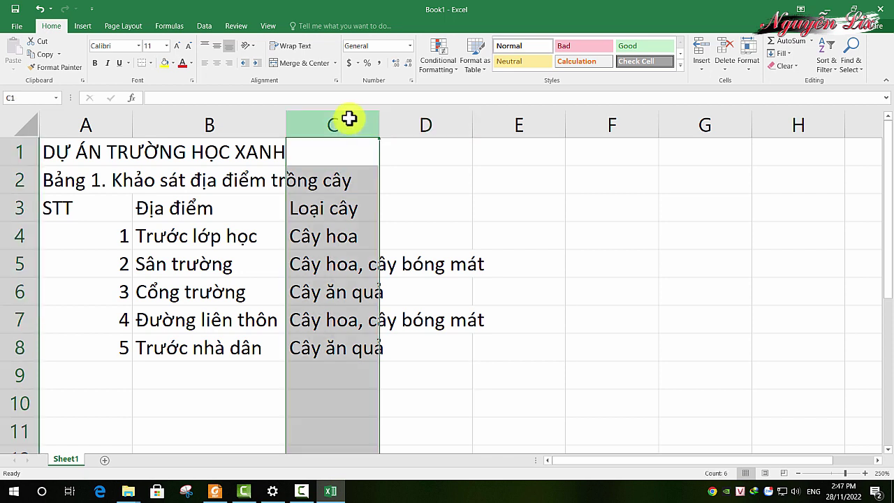
drag(379, 124, 458, 128)
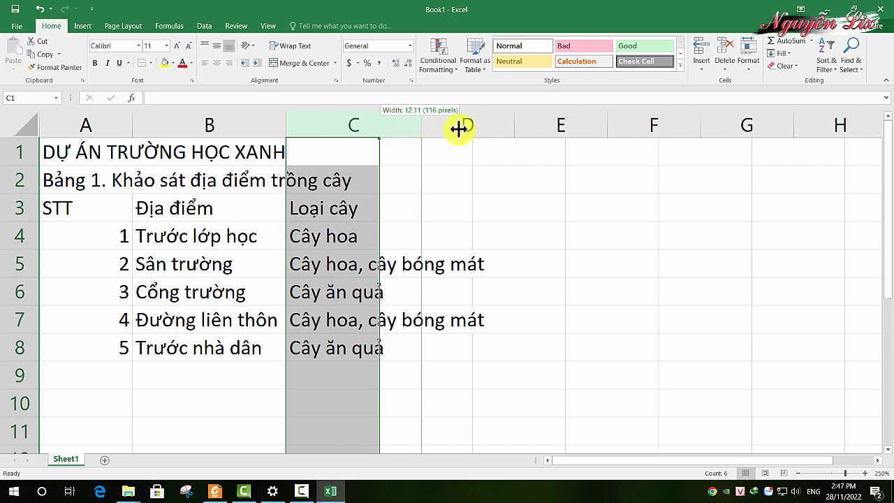
drag(459, 128, 499, 127)
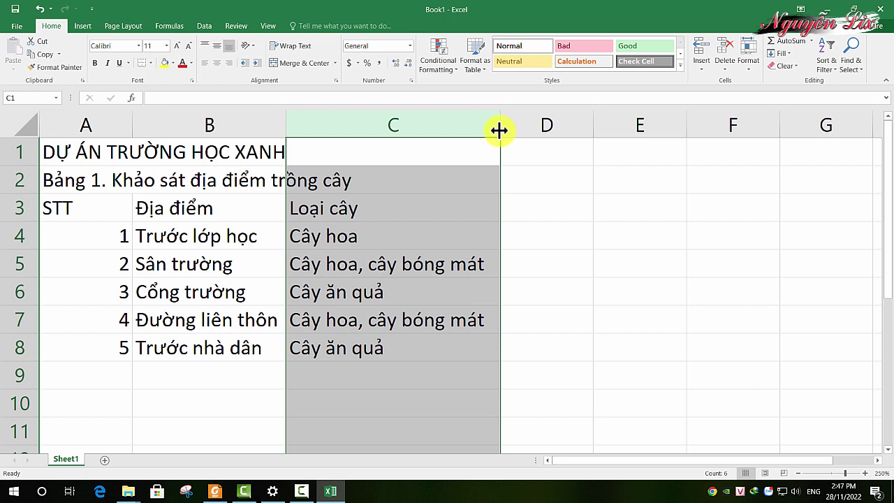
click(535, 190)
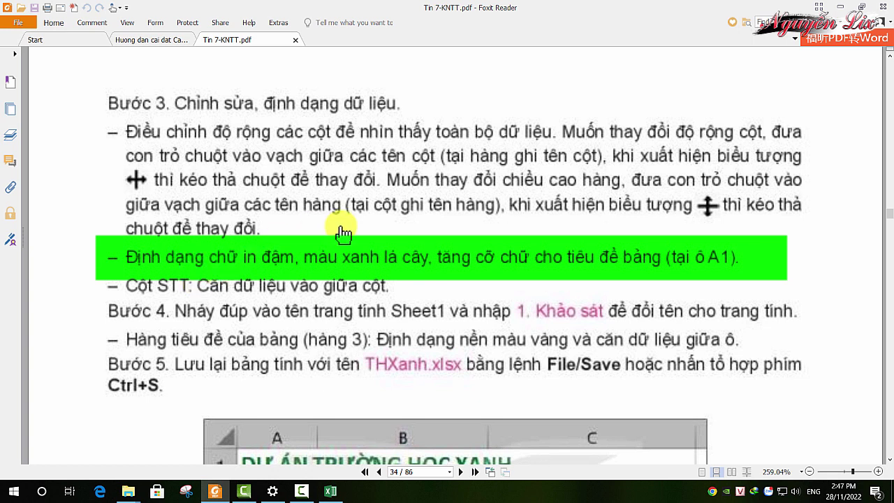
Step: Scroll the guide down to the example table image, then return to Excel
scroll(353, 224, down, 3)
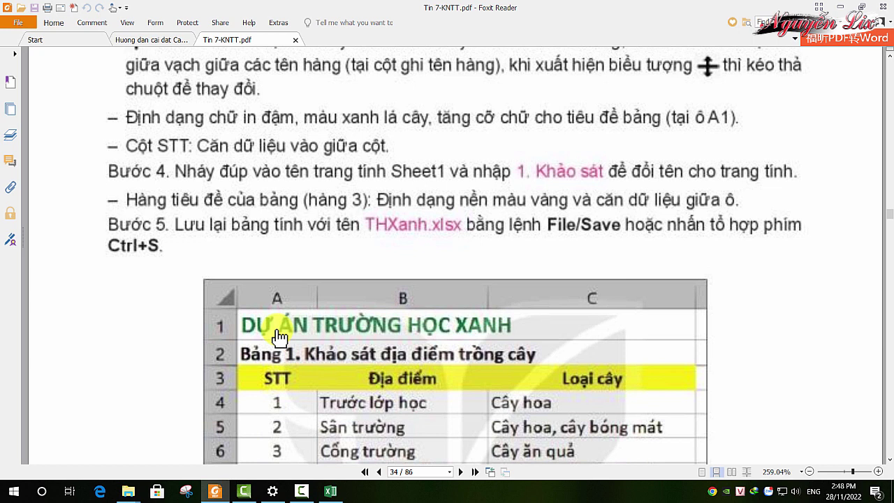
click(332, 490)
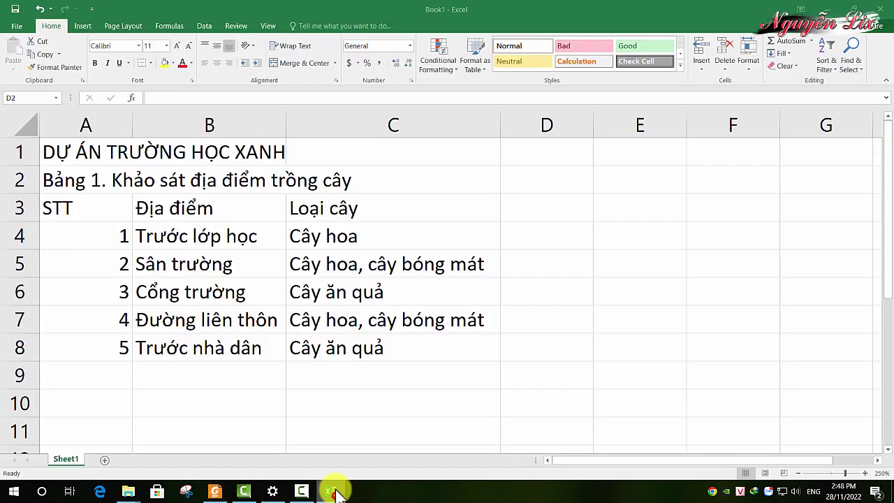
Step: Make the A1 title 'DỰ ÁN TRƯỜNG HỌC XANH' bold, green and 16-point
click(79, 156)
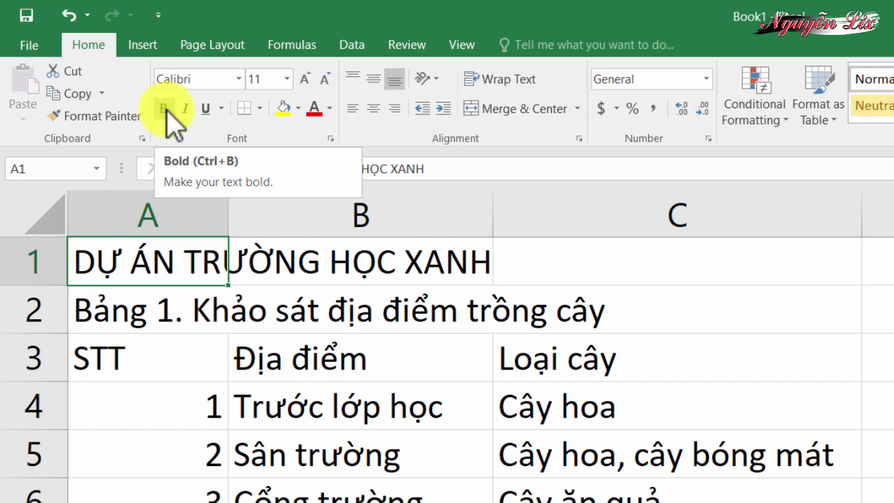
click(166, 111)
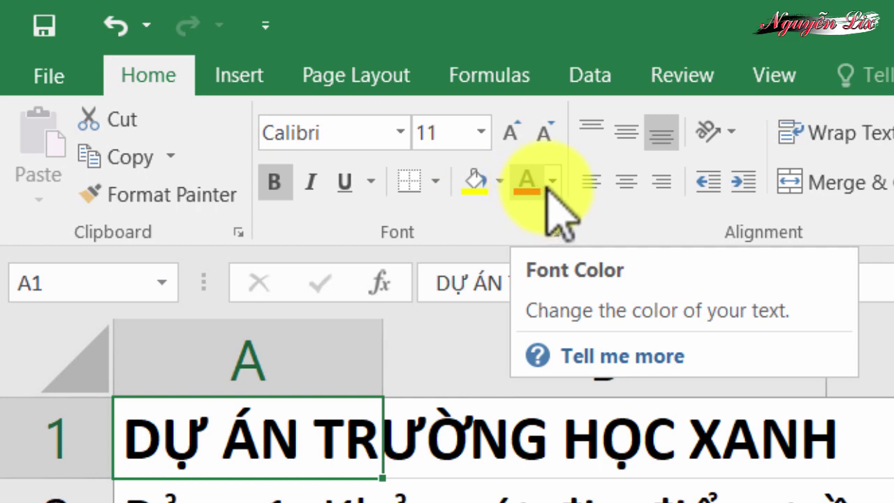
click(552, 182)
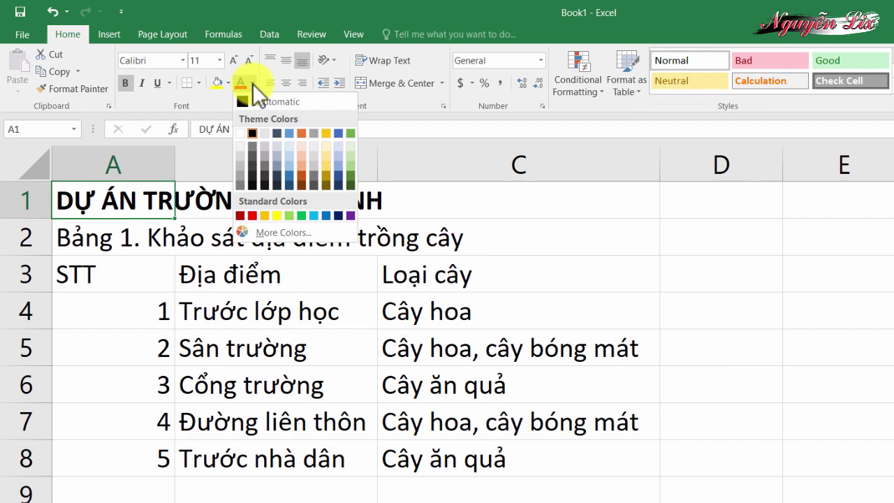
click(350, 171)
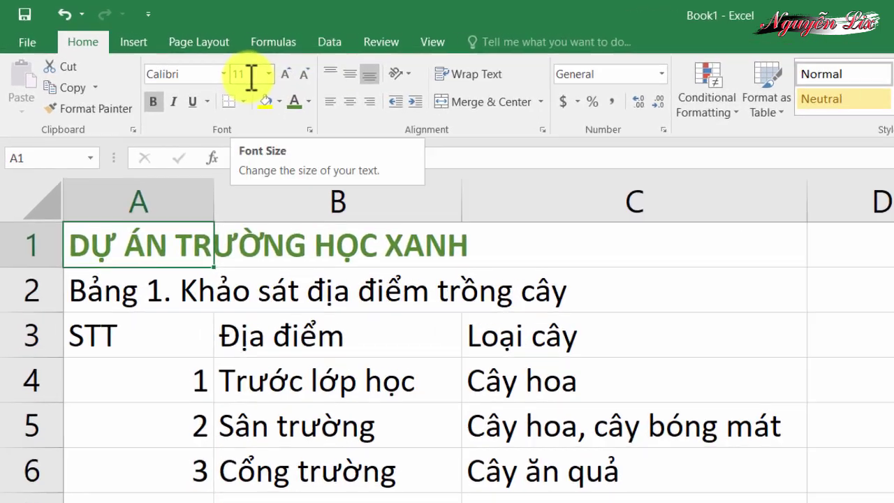
click(268, 75)
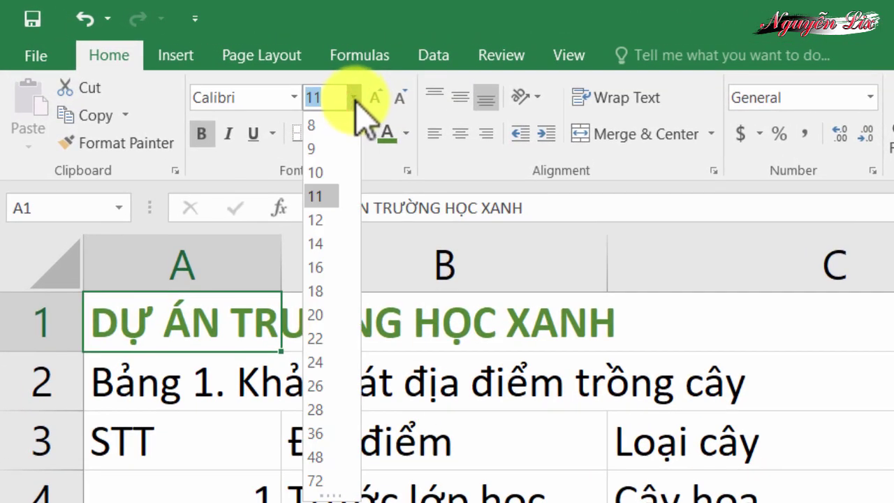
click(320, 267)
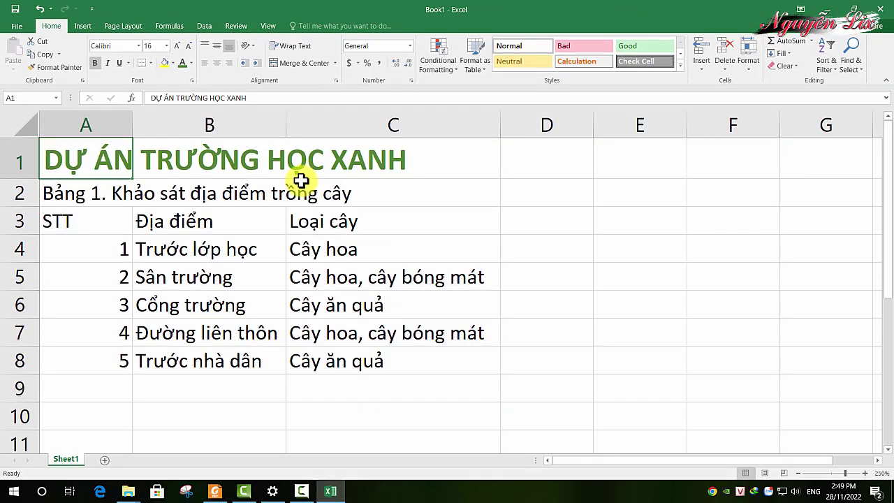
click(215, 491)
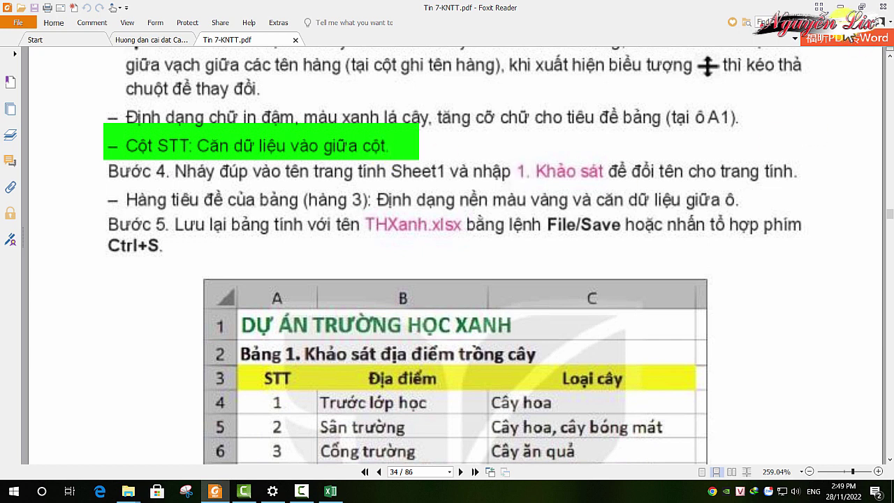
click(839, 8)
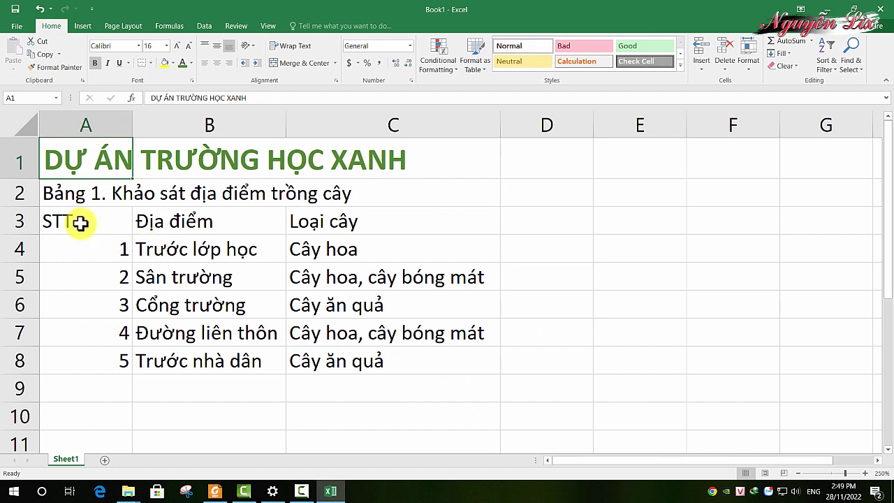
Step: Center the STT numbers 1–5 in cells A4:A8
click(90, 123)
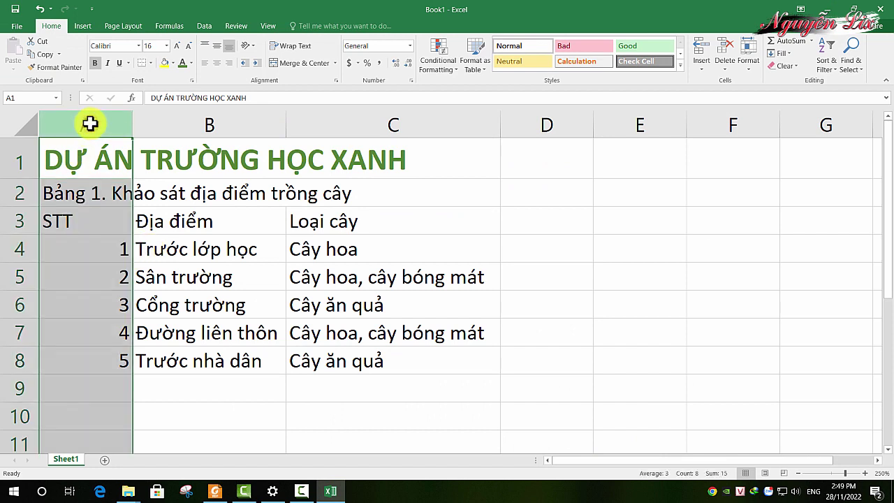
click(85, 218)
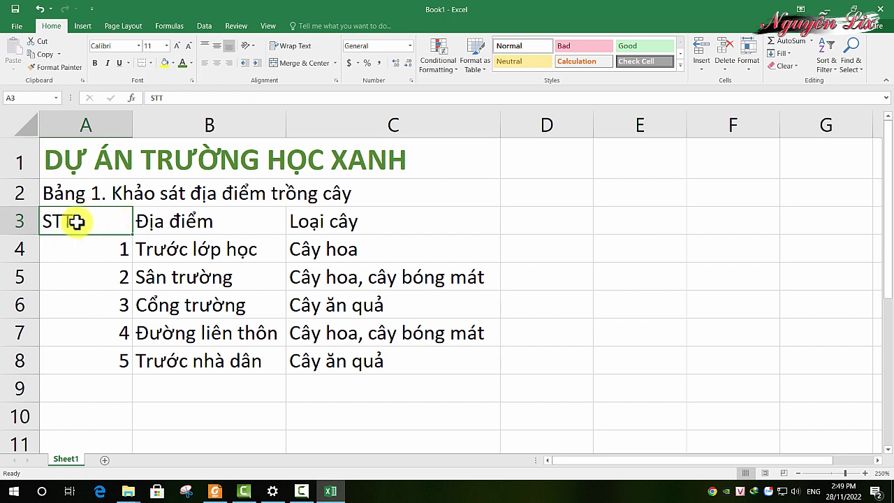
drag(89, 246, 72, 364)
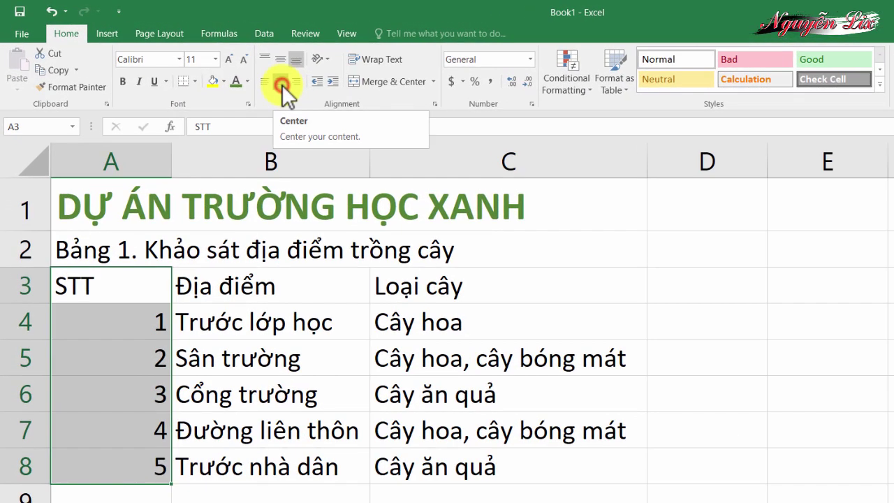
click(283, 85)
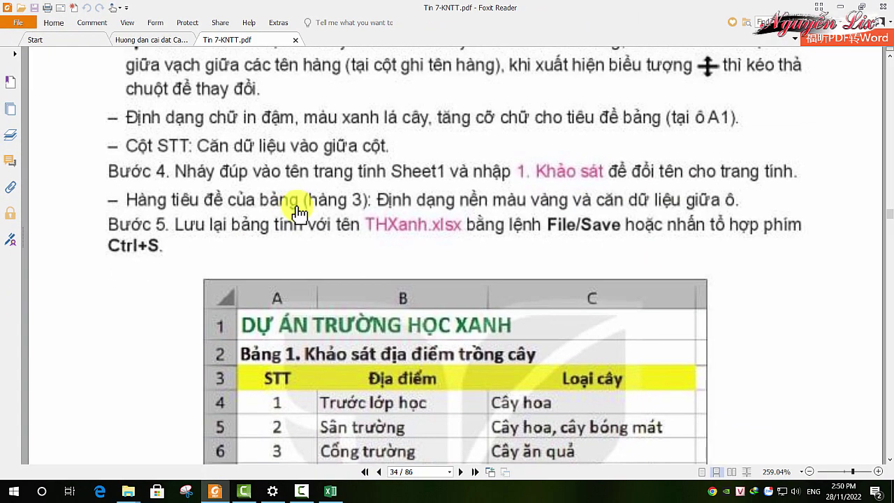
Step: Scroll the PDF guide down to Bước 4 on renaming the worksheet
scroll(210, 185, down, 1)
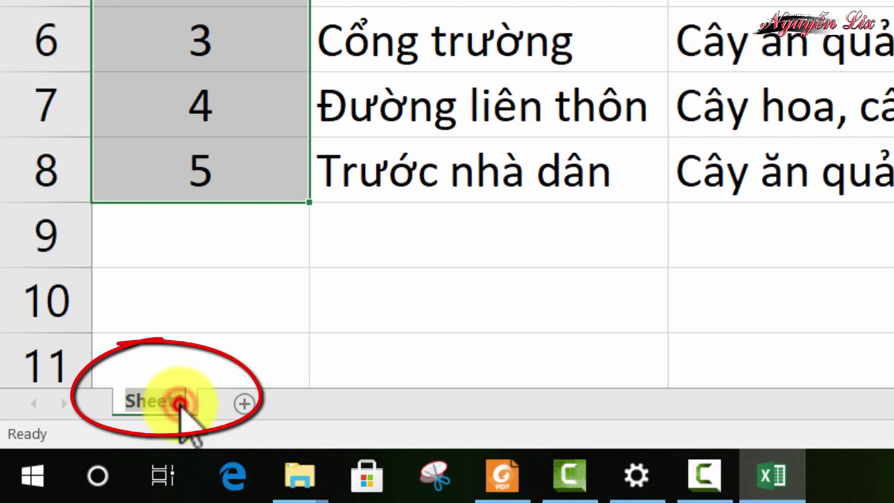
Step: Rename the Sheet1 worksheet to '1. Khảo sát', then go back to the PDF guide
click(188, 401)
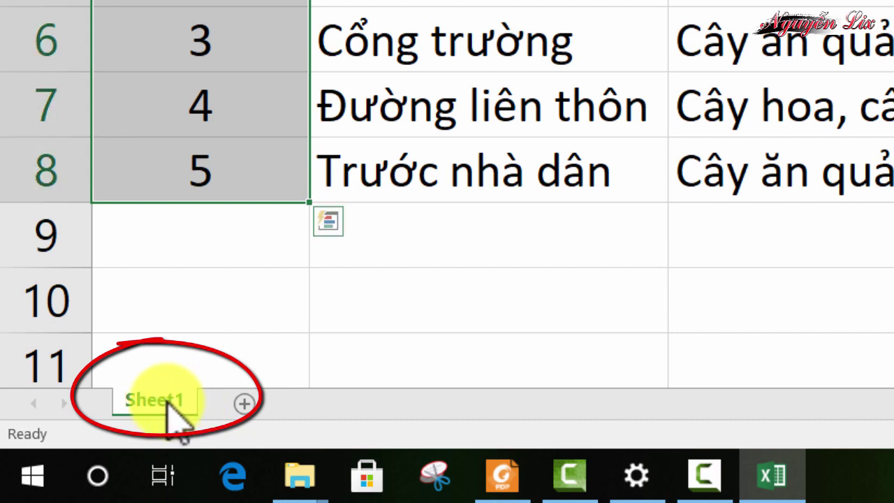
right_click(168, 402)
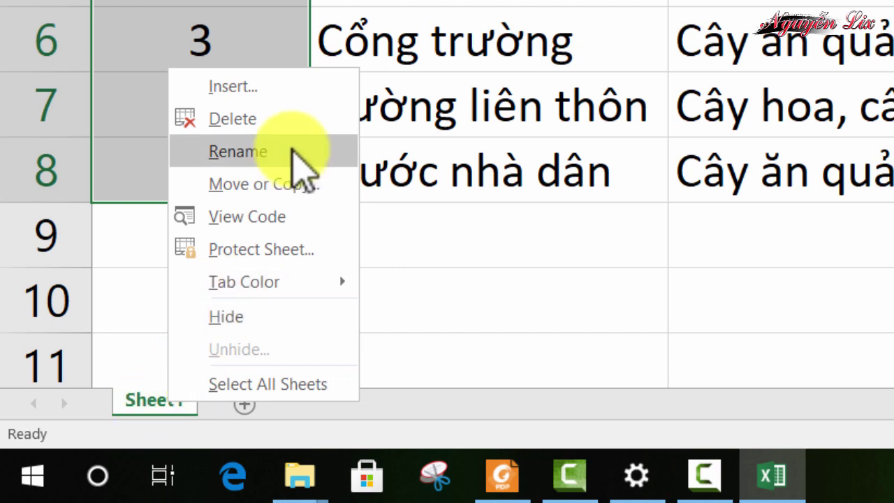
click(160, 391)
click(157, 401)
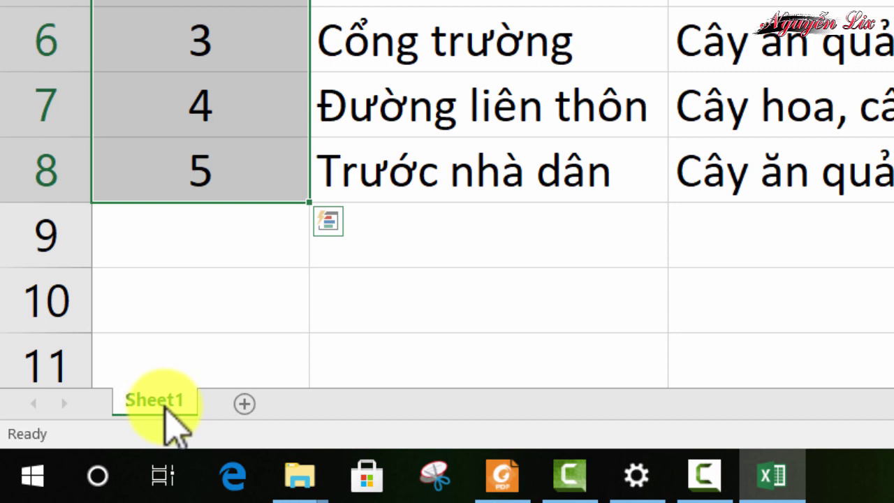
double_click(178, 400)
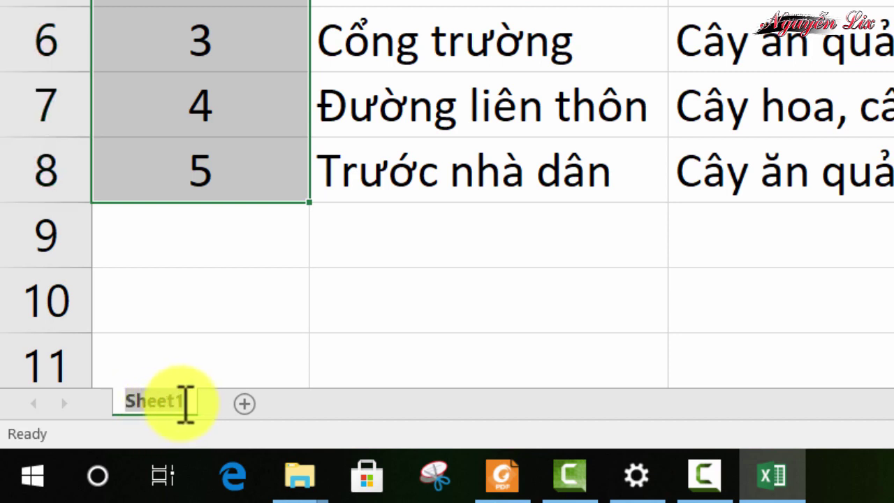
click(231, 357)
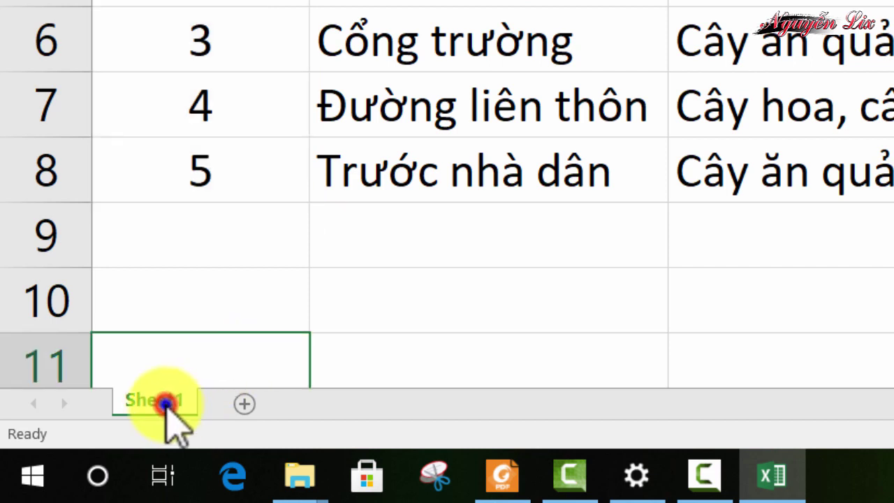
right_click(168, 398)
click(274, 153)
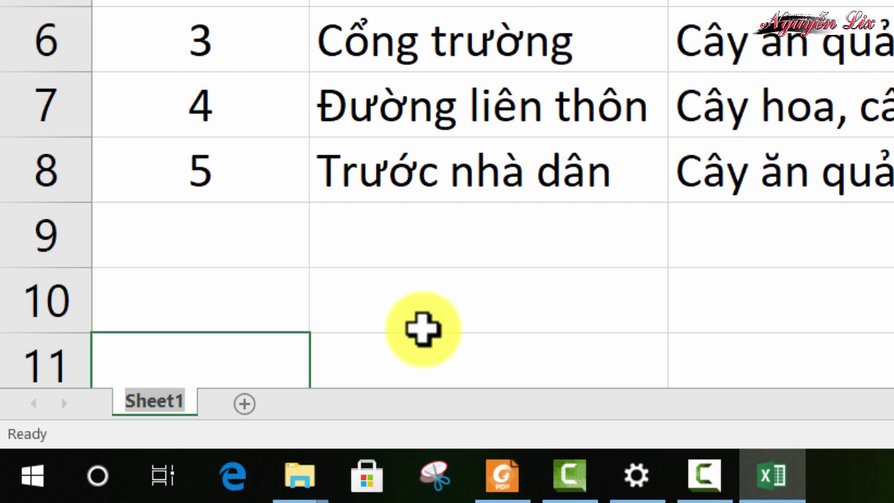
text(1)
text(.)
text( Khaor sats)
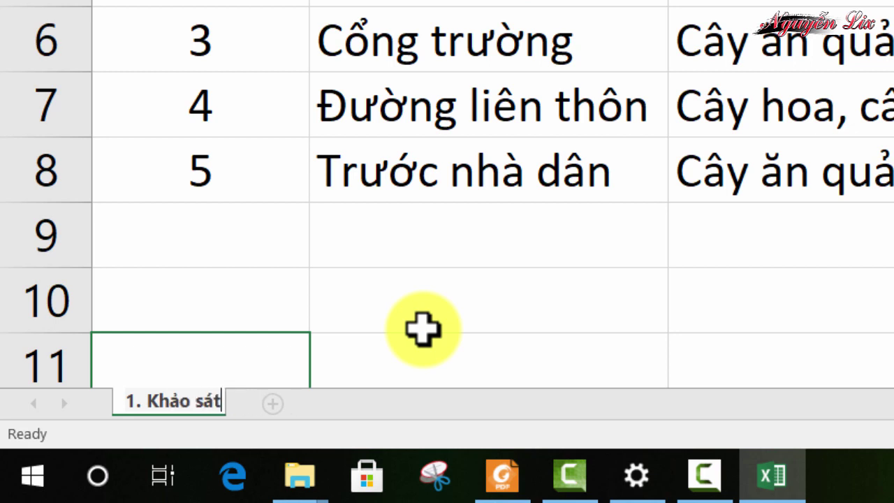
key(Return)
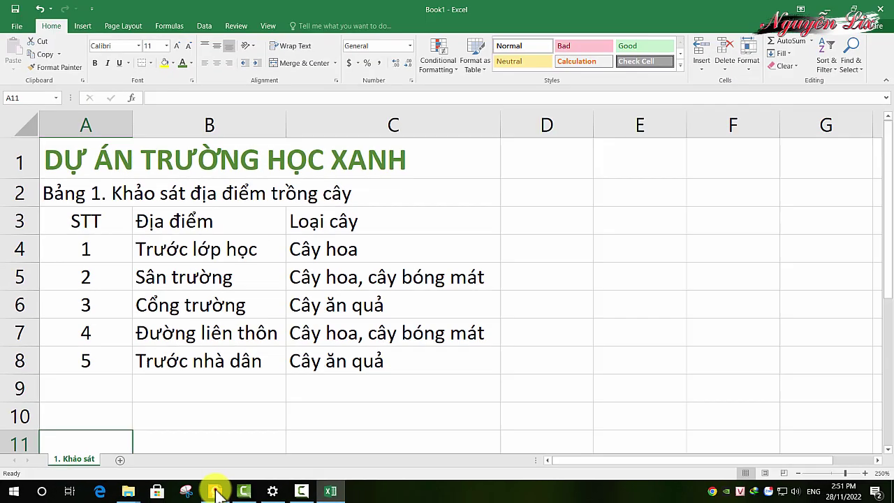
click(215, 491)
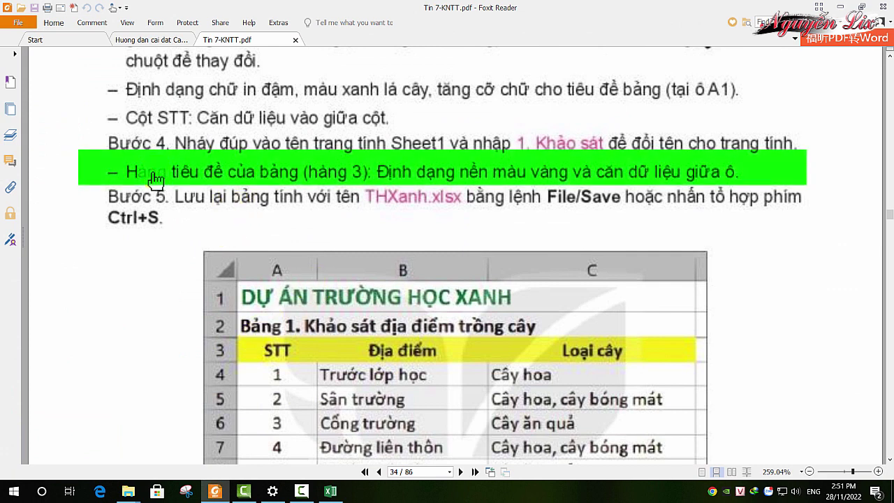
click(224, 355)
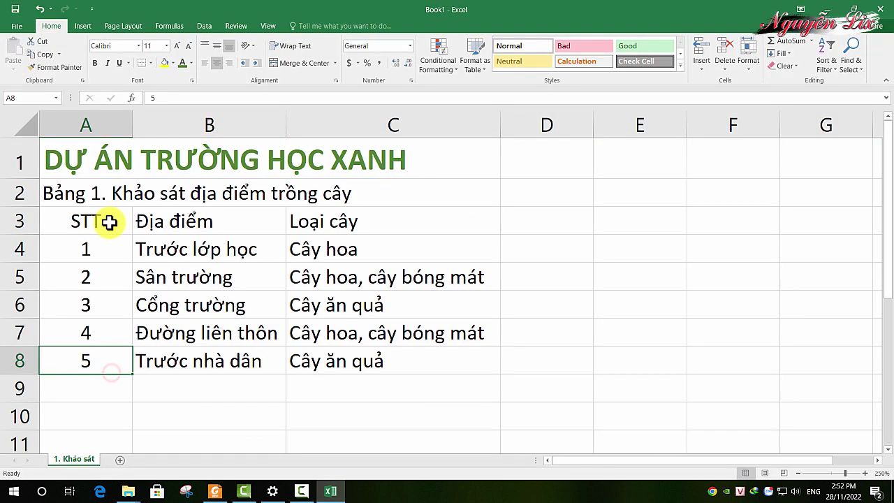
Step: Give the header row A3:C3 (STT, Địa điểm, Loại cây) a yellow fill
click(109, 222)
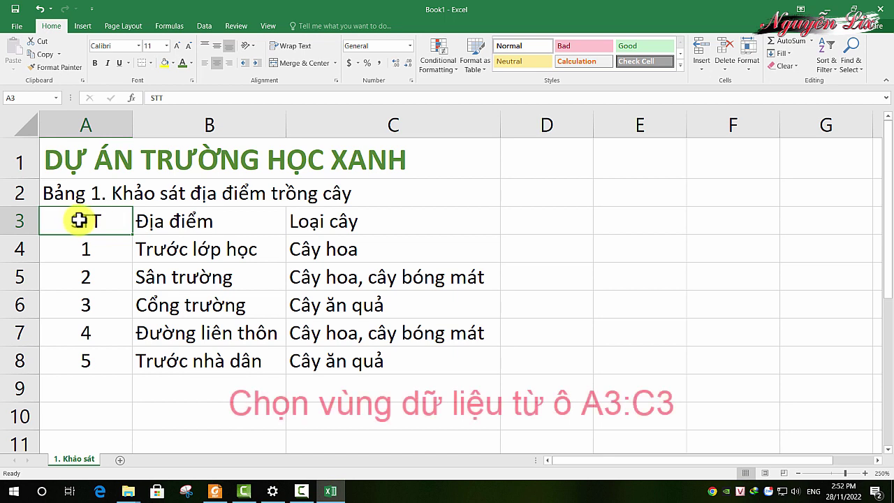
drag(100, 222, 372, 221)
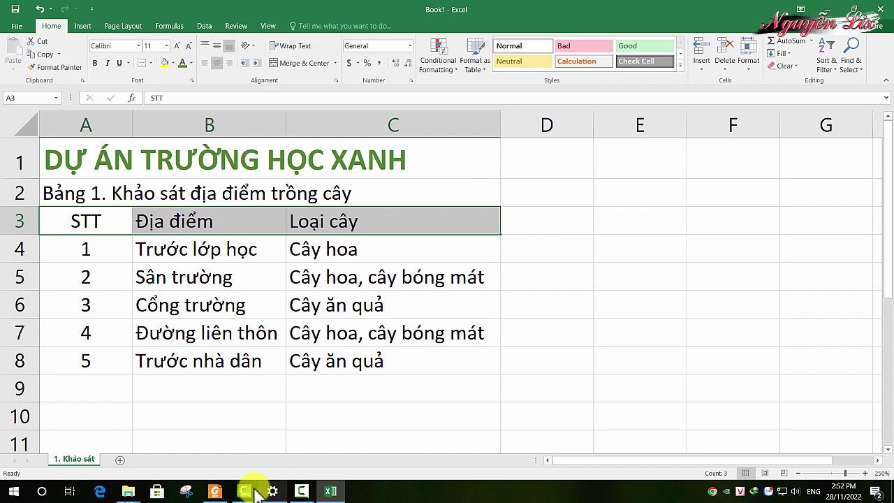
click(217, 491)
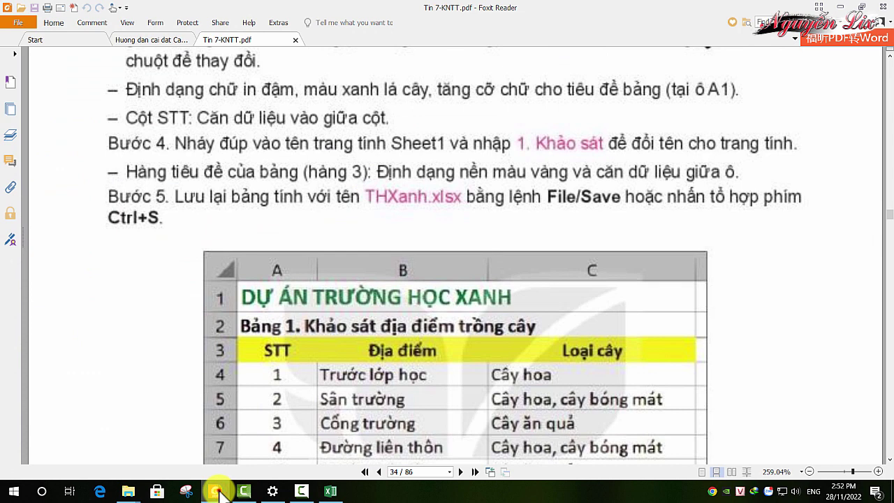
click(217, 492)
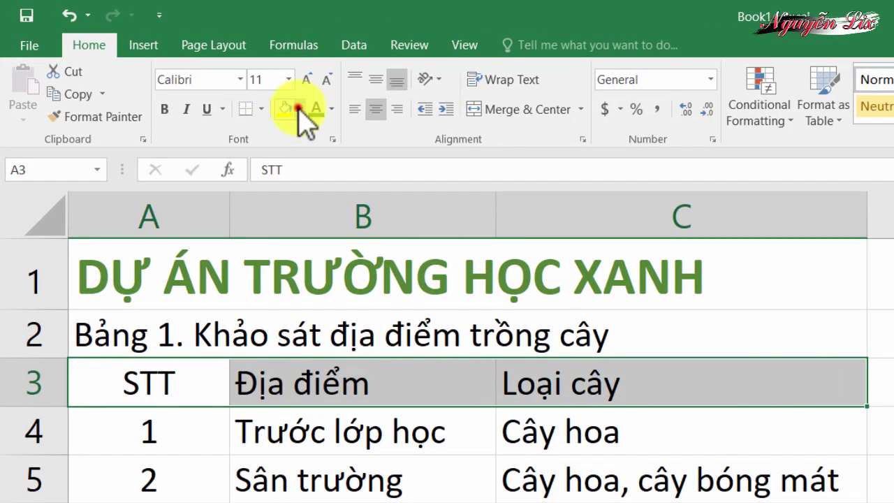
click(299, 109)
click(329, 258)
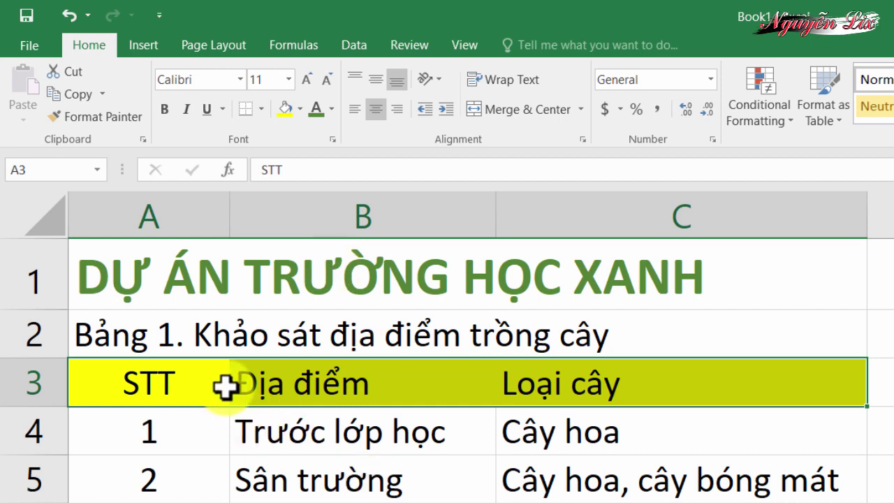
Step: Centre the header labels both horizontally and vertically in their cells
click(378, 110)
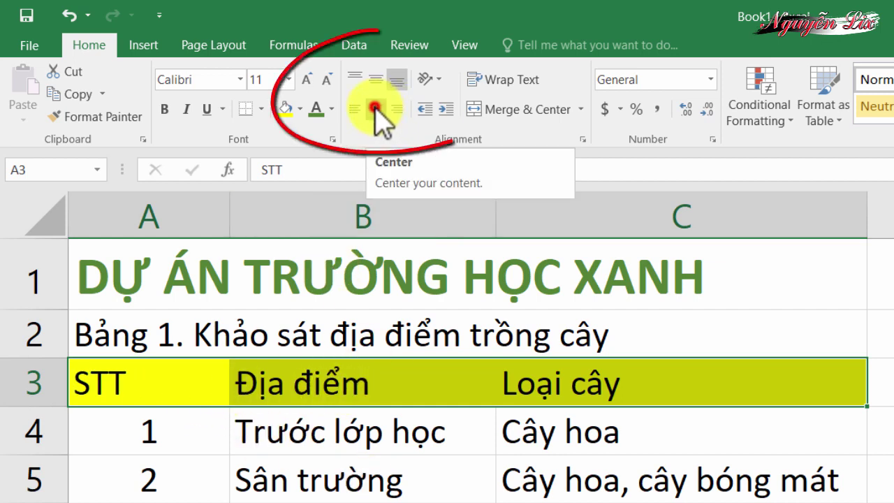
click(378, 107)
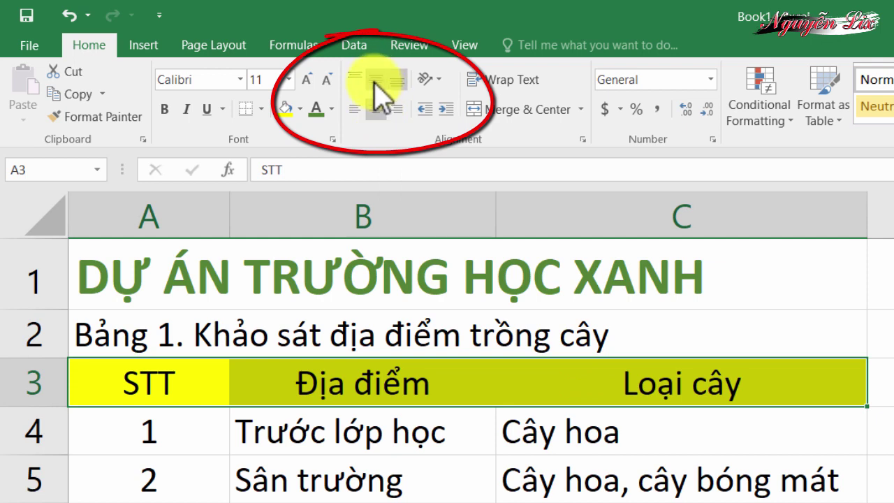
click(375, 81)
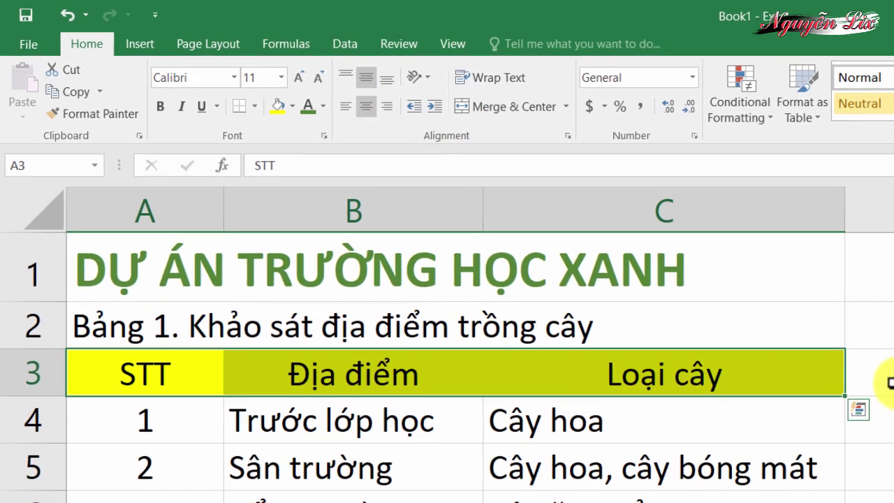
click(727, 307)
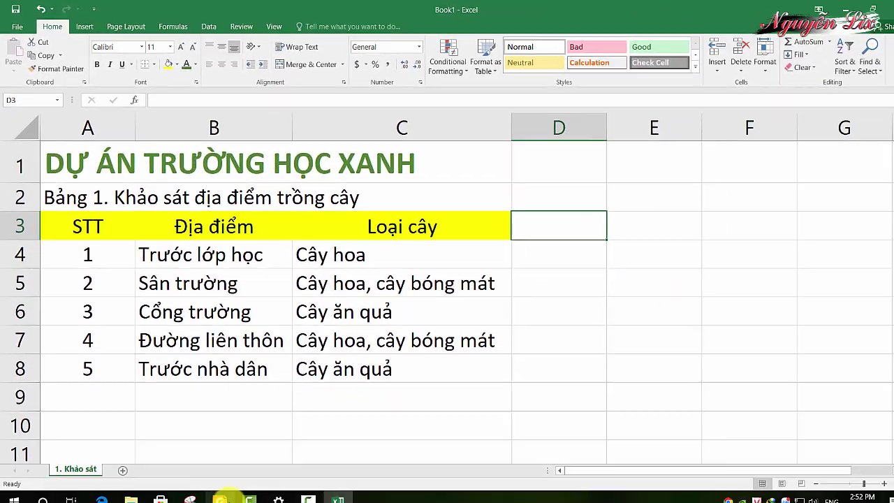
click(214, 491)
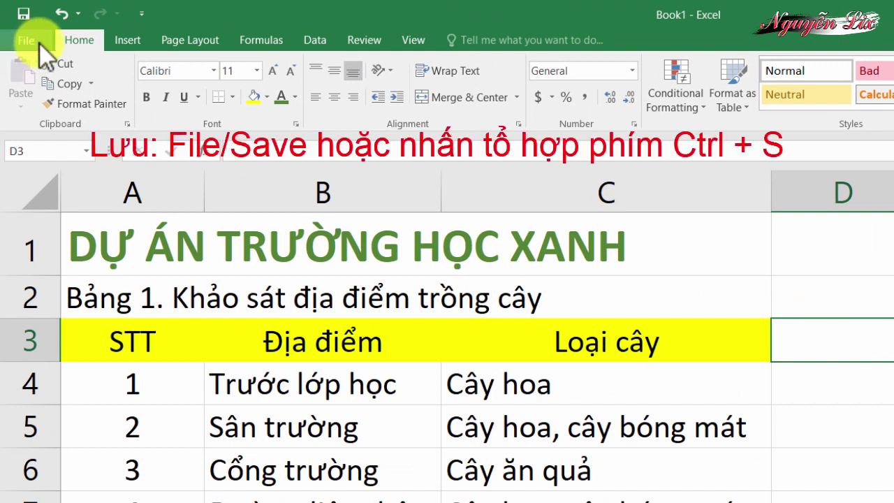
Step: Open the Save As dialog for This PC to save the unsaved Book1
click(34, 39)
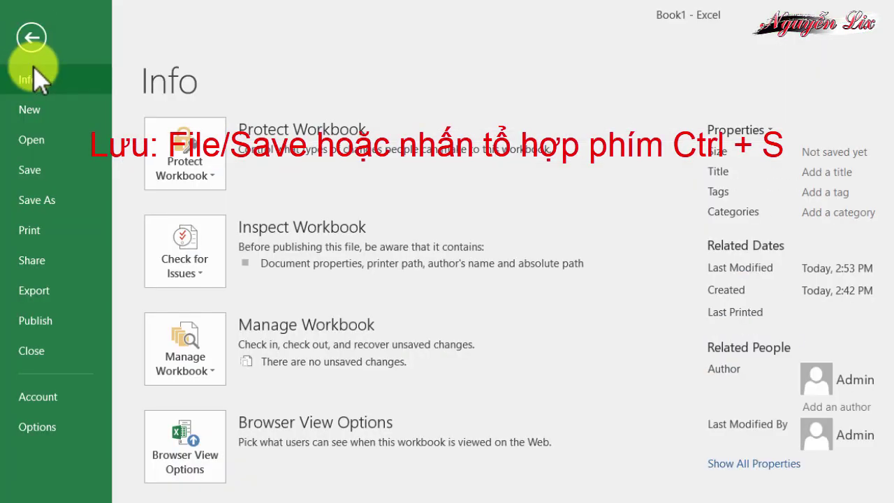
click(32, 172)
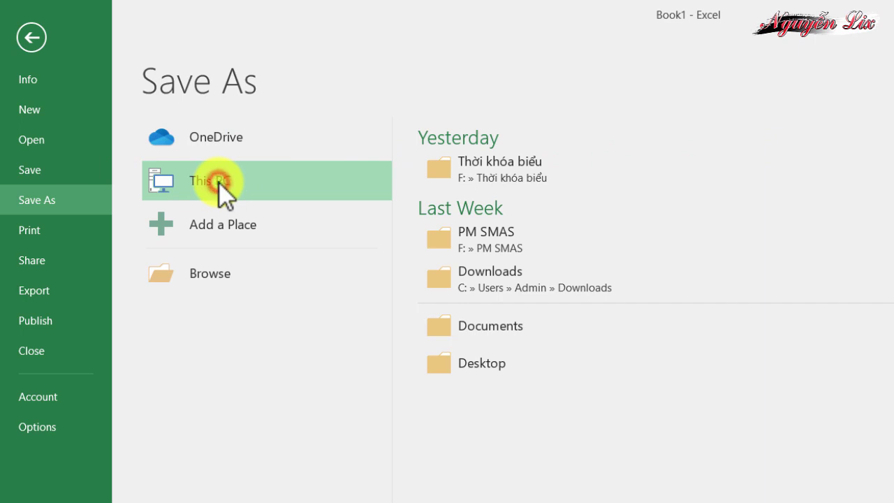
click(220, 183)
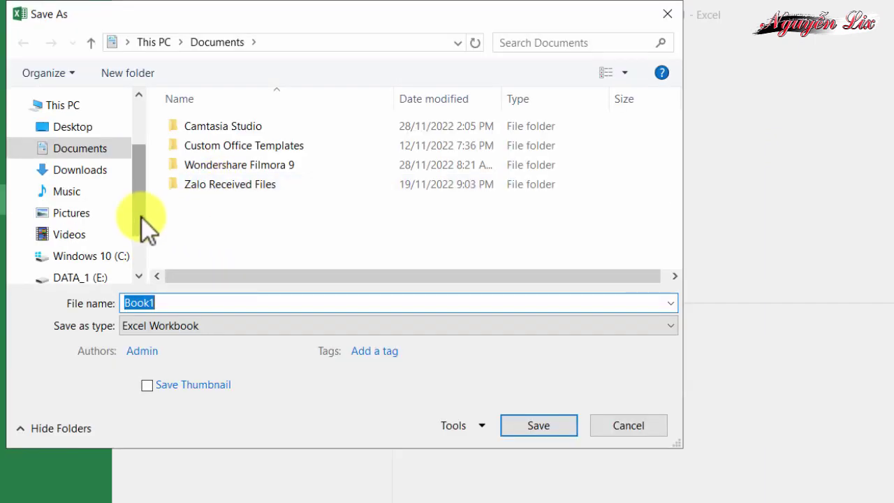
Step: Choose DATA_1 (E:) as the location and save Book1 under the file name THXanh
drag(143, 217, 143, 263)
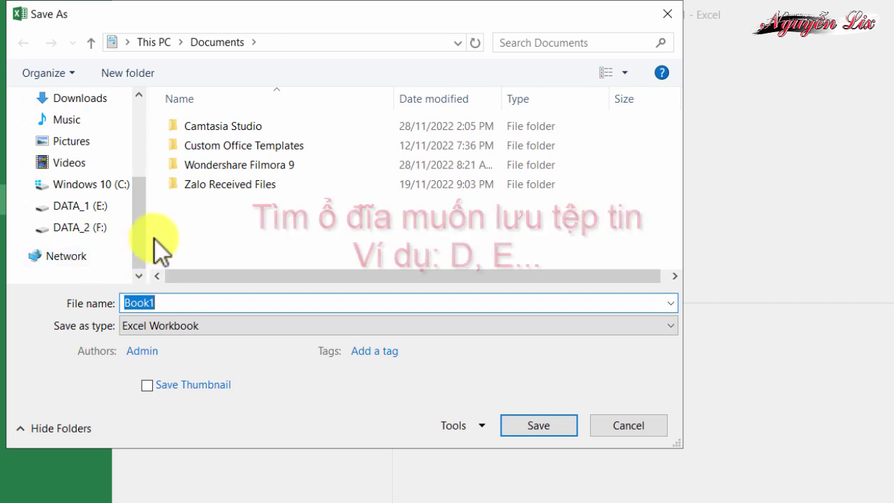
mouse_move(142, 222)
mouse_down()
mouse_move(144, 177)
mouse_move(135, 267)
mouse_up()
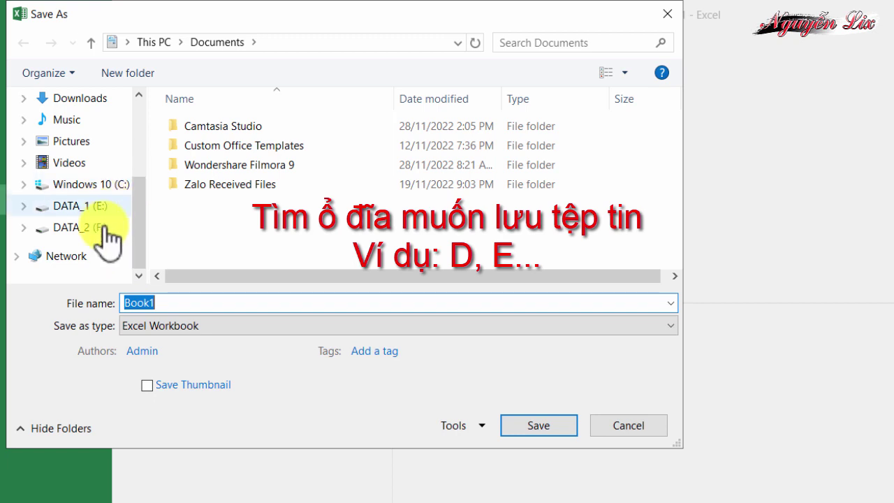
click(138, 221)
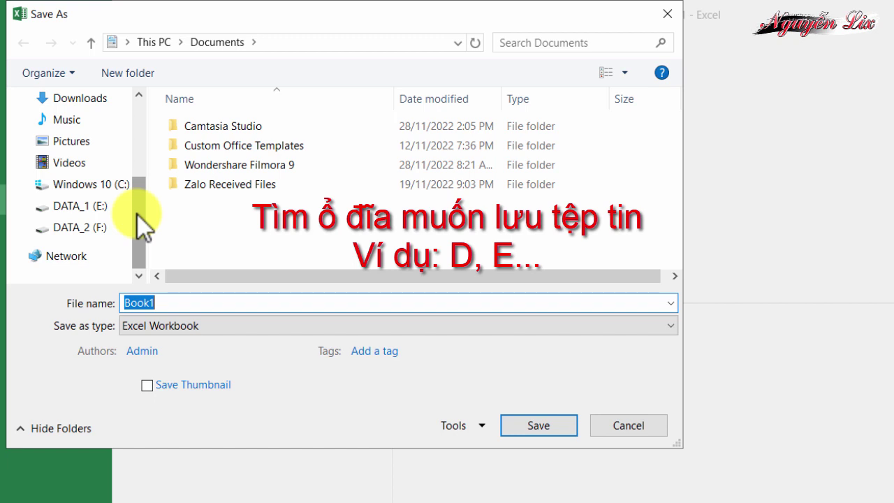
click(93, 206)
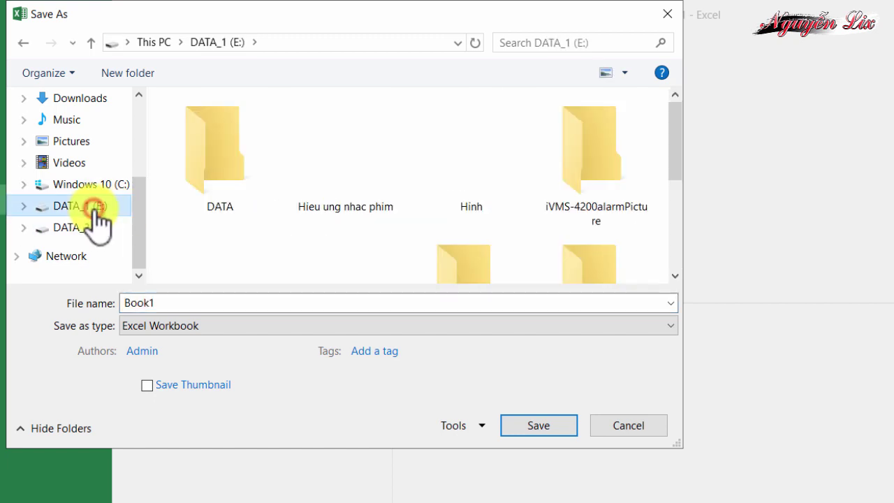
drag(674, 160, 665, 280)
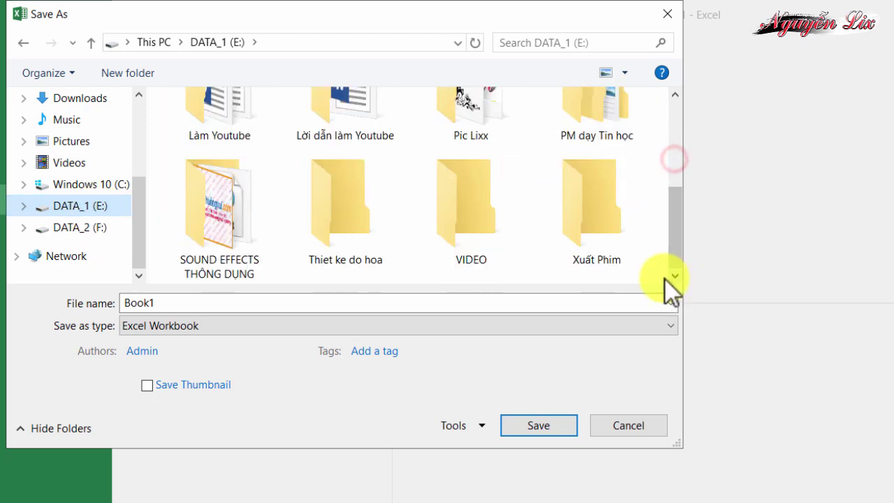
double_click(178, 298)
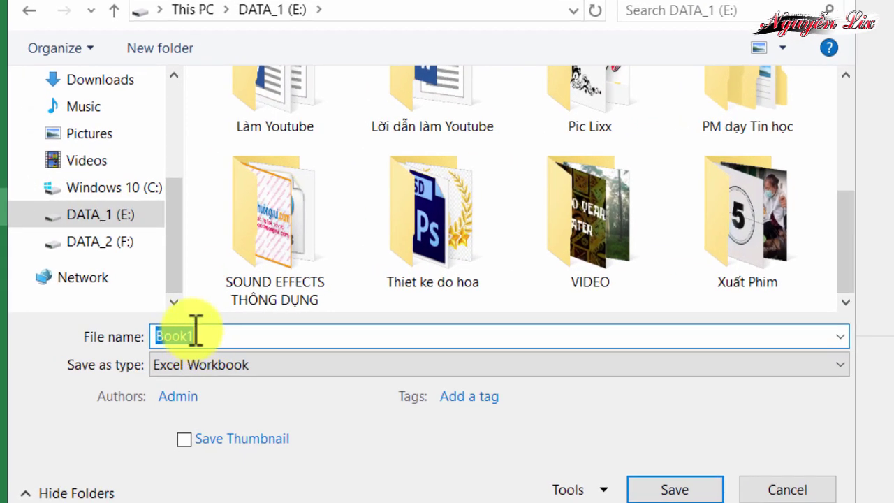
click(179, 311)
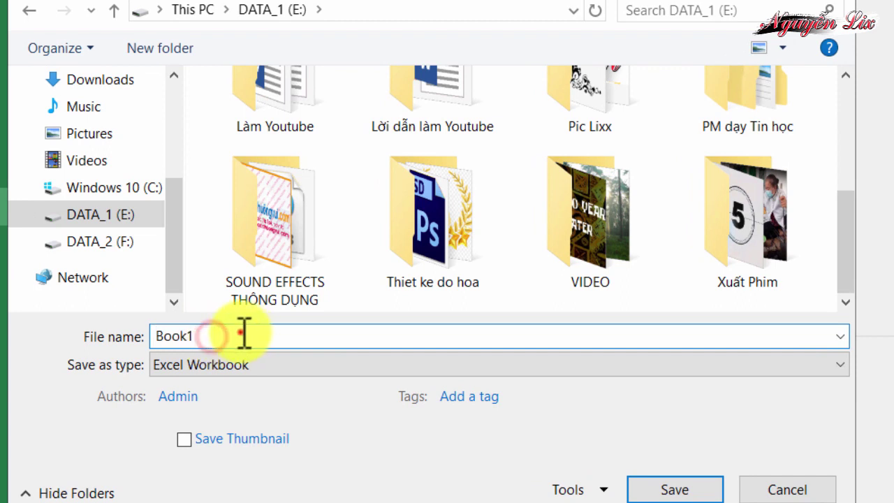
double_click(241, 334)
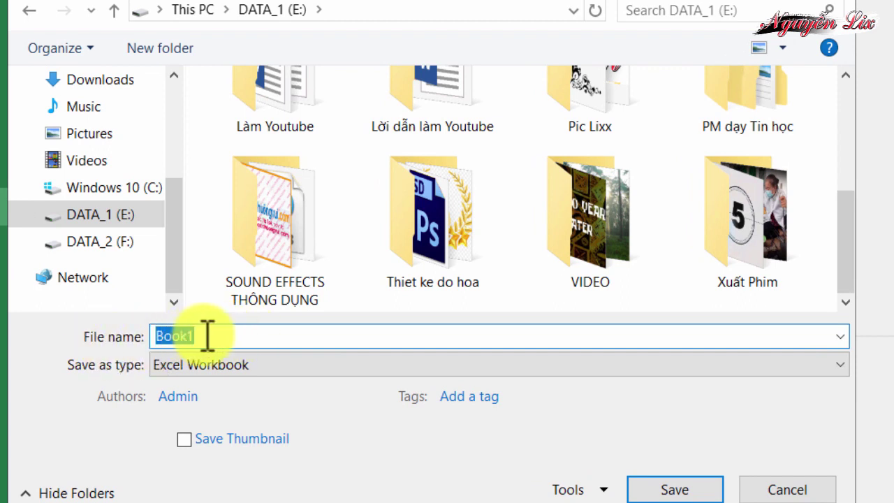
key(BackSpace)
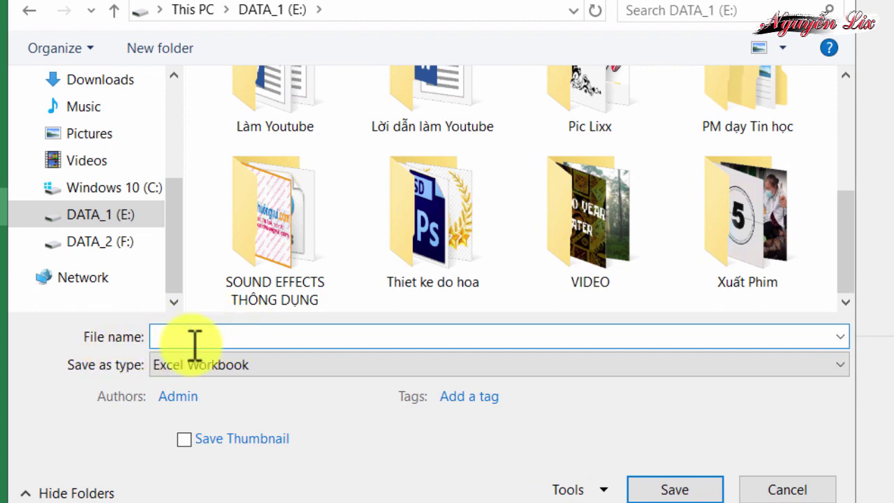
text(TH)
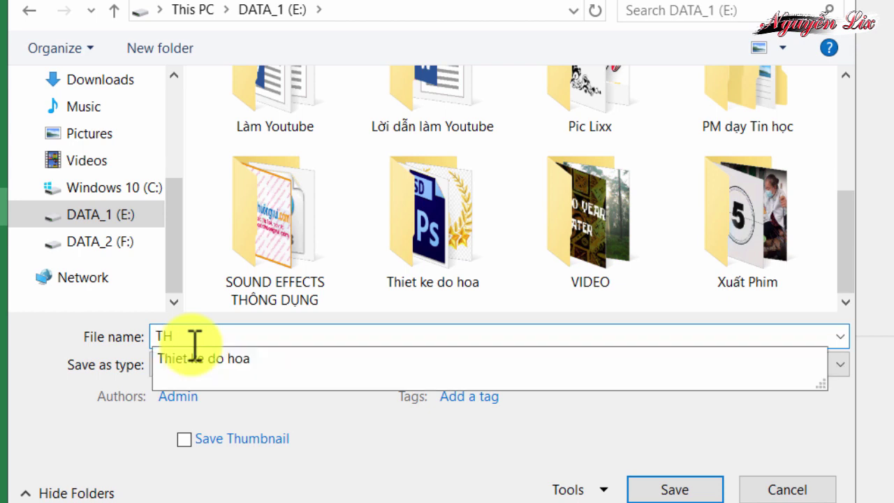
text(Xanh)
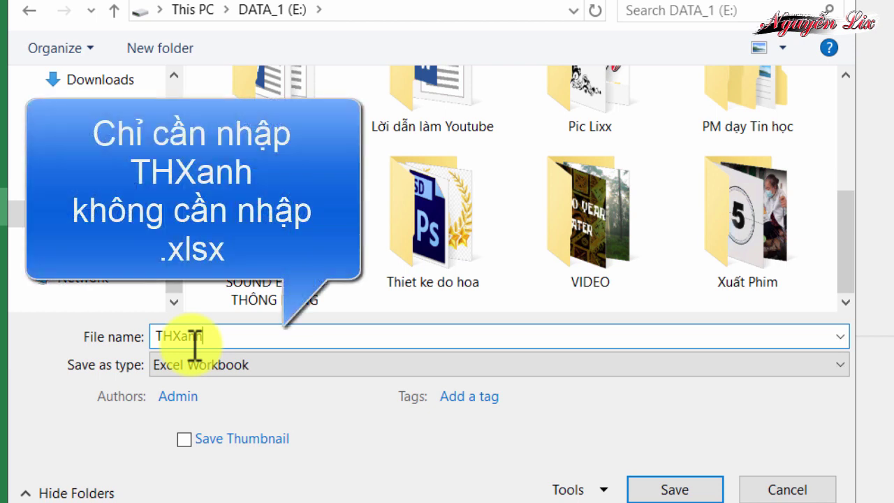
text(.xlsx)
key(BackSpace)
key(BackSpace)
key(BackSpace)
key(BackSpace)
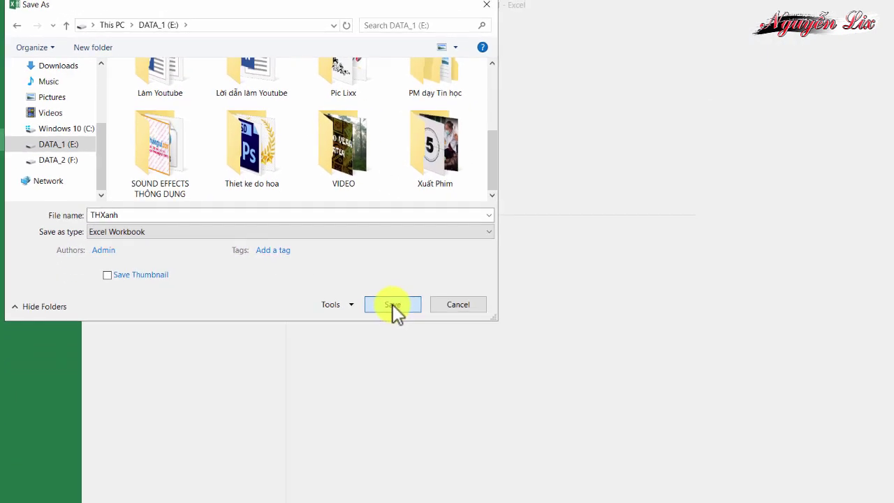
click(393, 304)
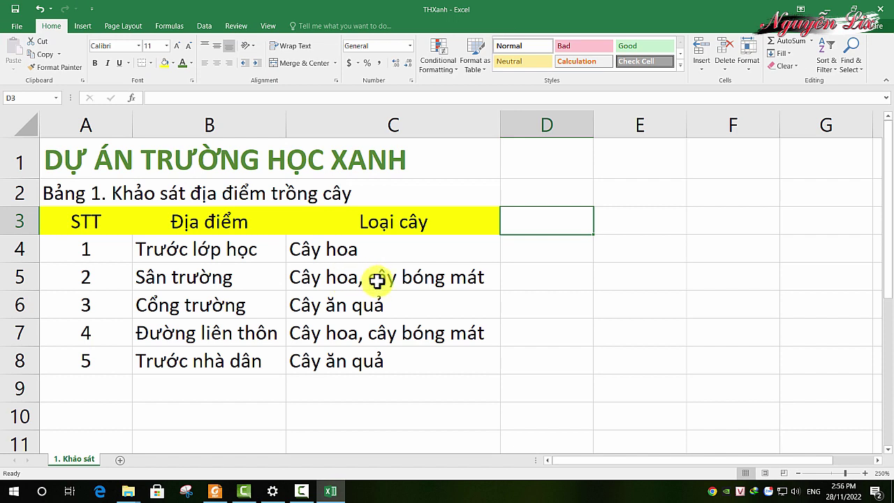
Step: Close Excel and refresh the Windows desktop several times
click(882, 8)
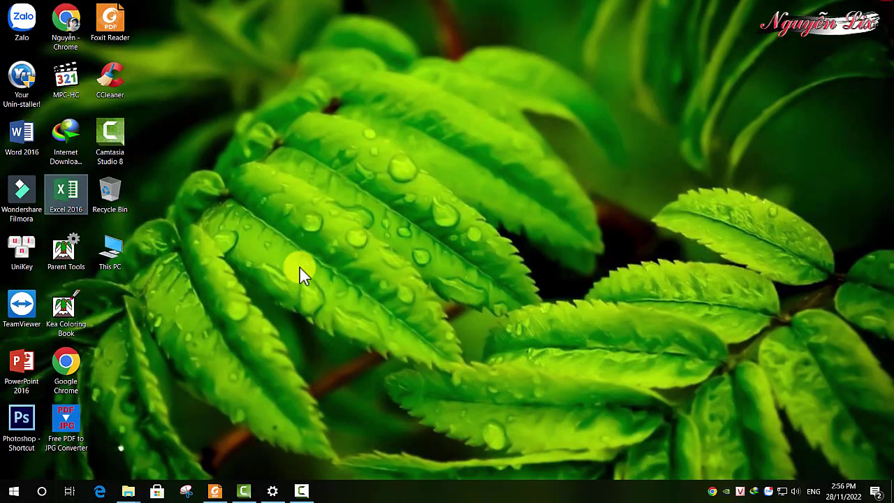
right_click(306, 236)
click(364, 268)
right_click(350, 216)
click(373, 253)
right_click(348, 217)
click(369, 253)
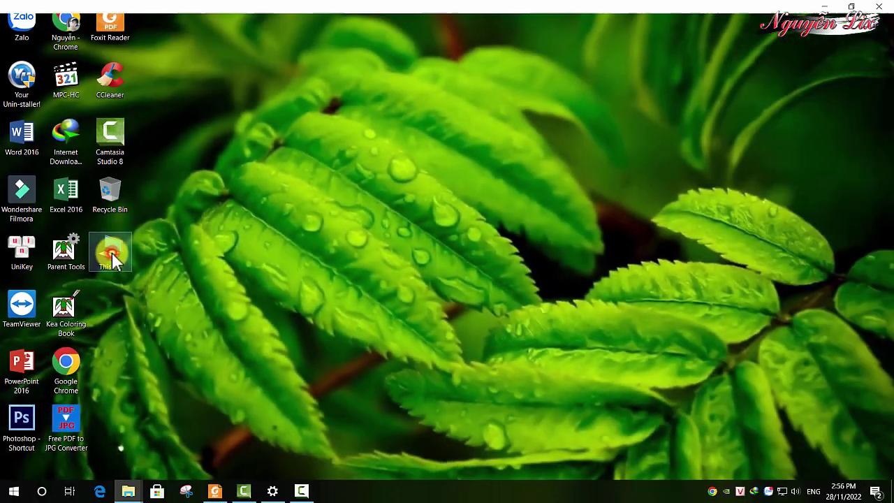
Step: Browse This PC to the DATA_1 (E:) drive and open THXanh in Excel
double_click(112, 252)
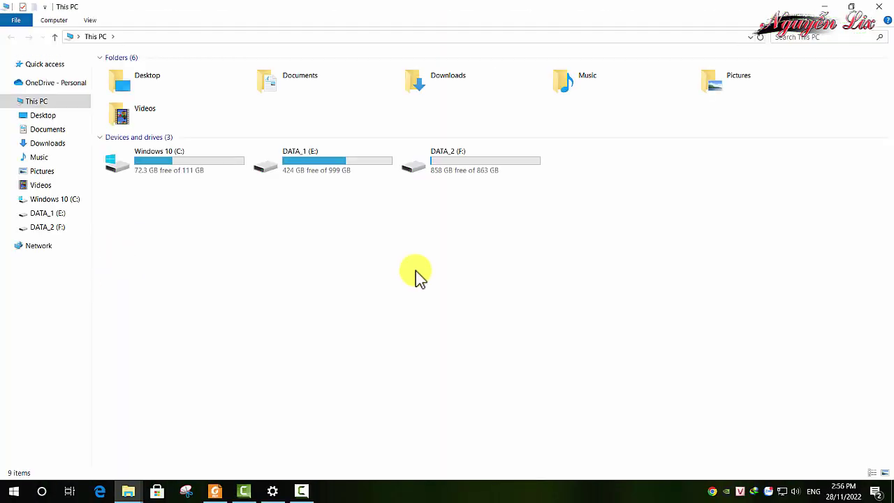
click(327, 157)
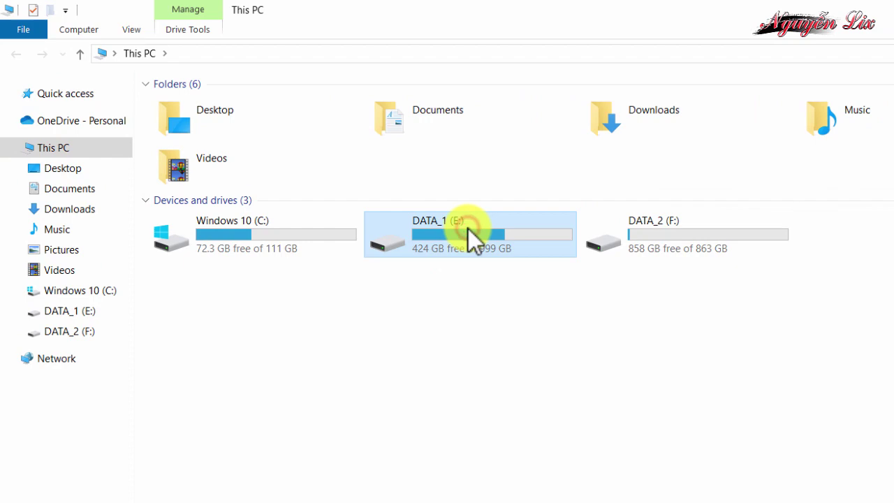
click(427, 228)
double_click(427, 228)
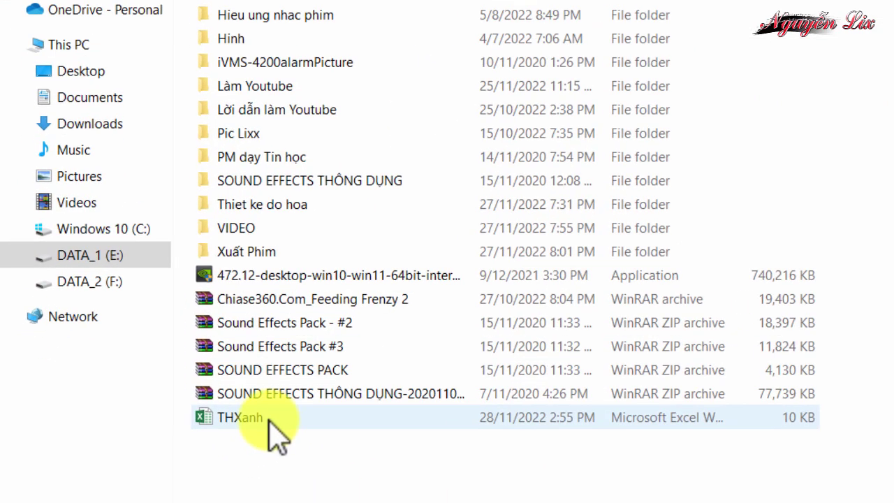
click(270, 421)
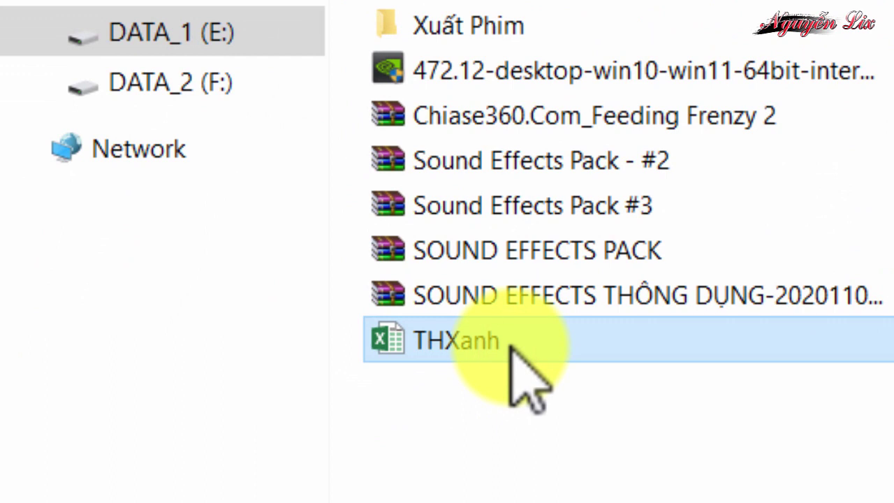
mouse_move(497, 358)
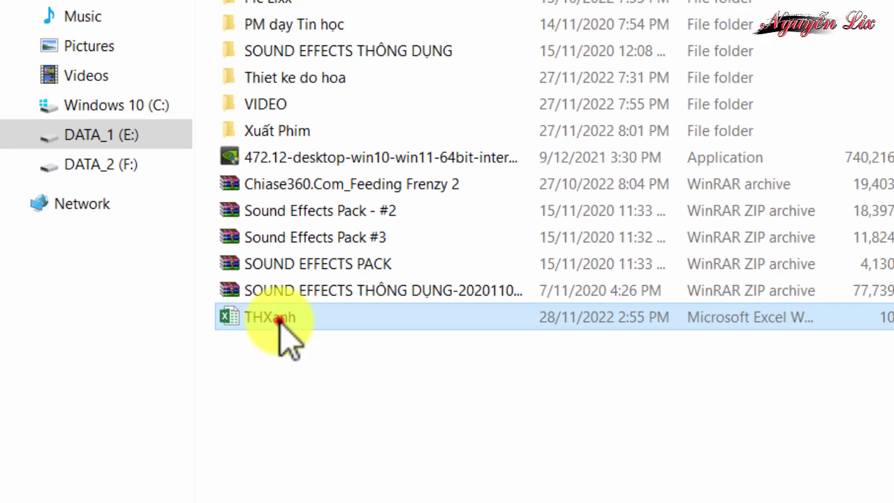
double_click(132, 301)
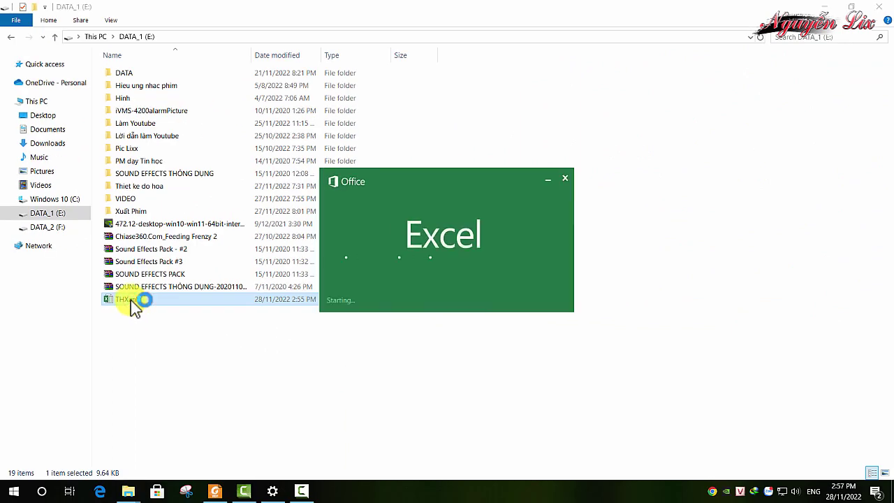